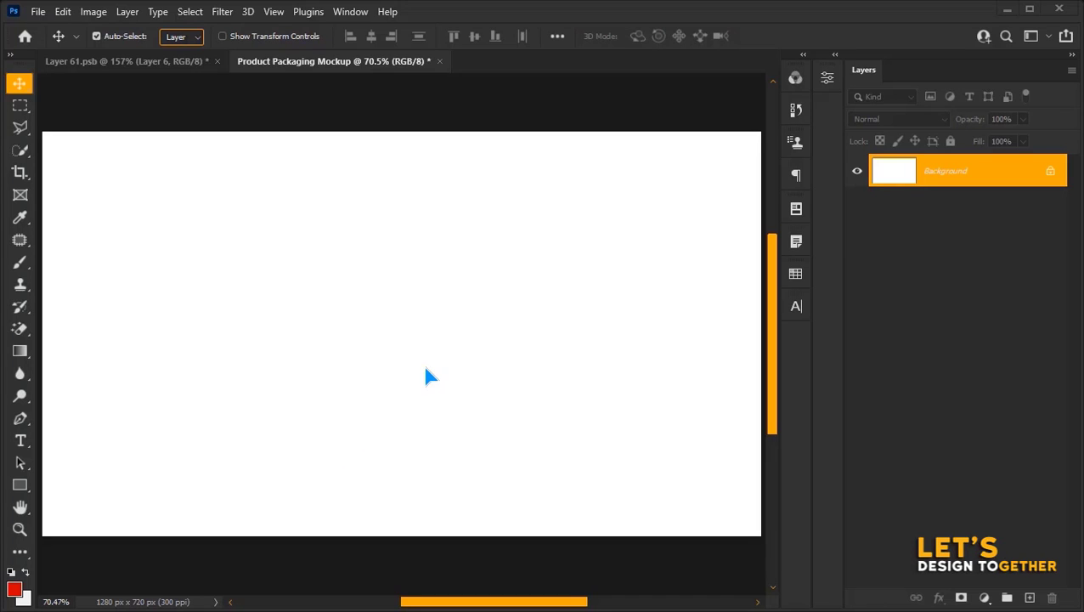
# - Check the mockup document's image size, and view the label artwork in Layer 61.psb
pyautogui.click(96, 13)
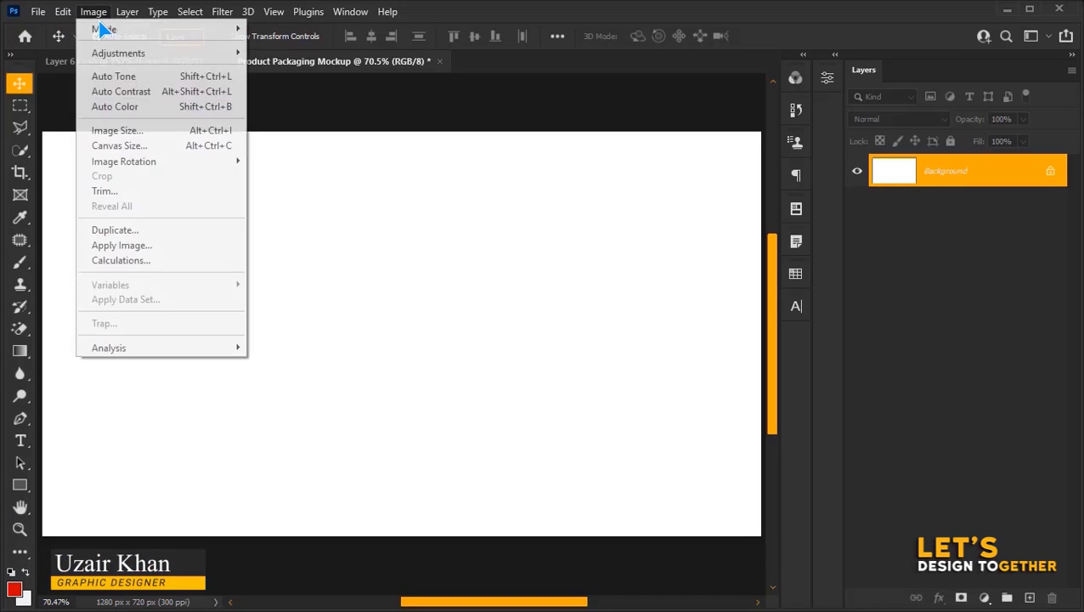
pyautogui.click(161, 131)
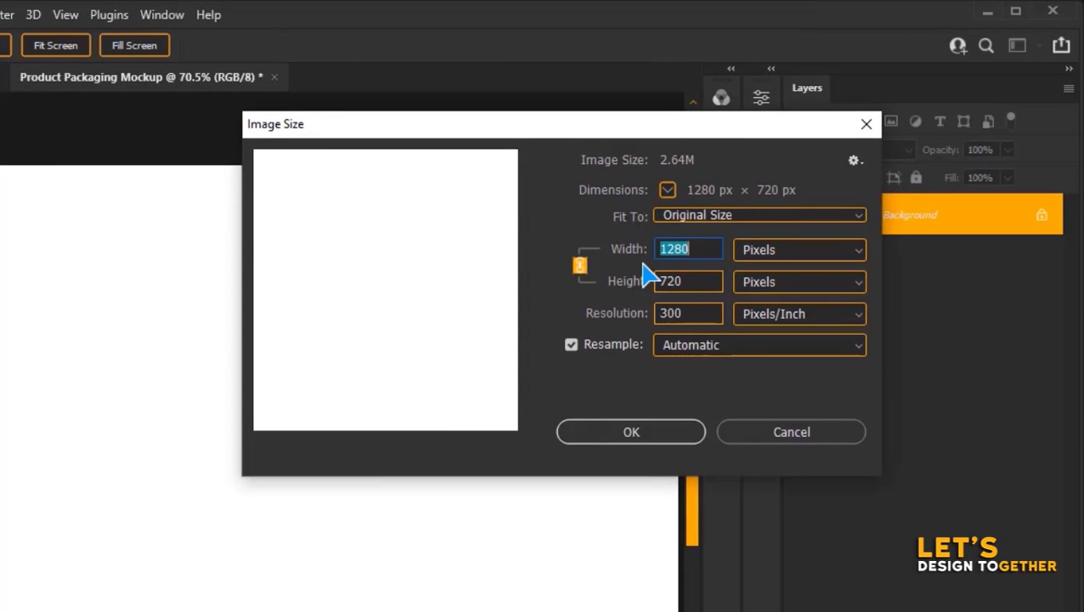
pyautogui.moveTo(692, 281); pyautogui.dragTo(571, 281)
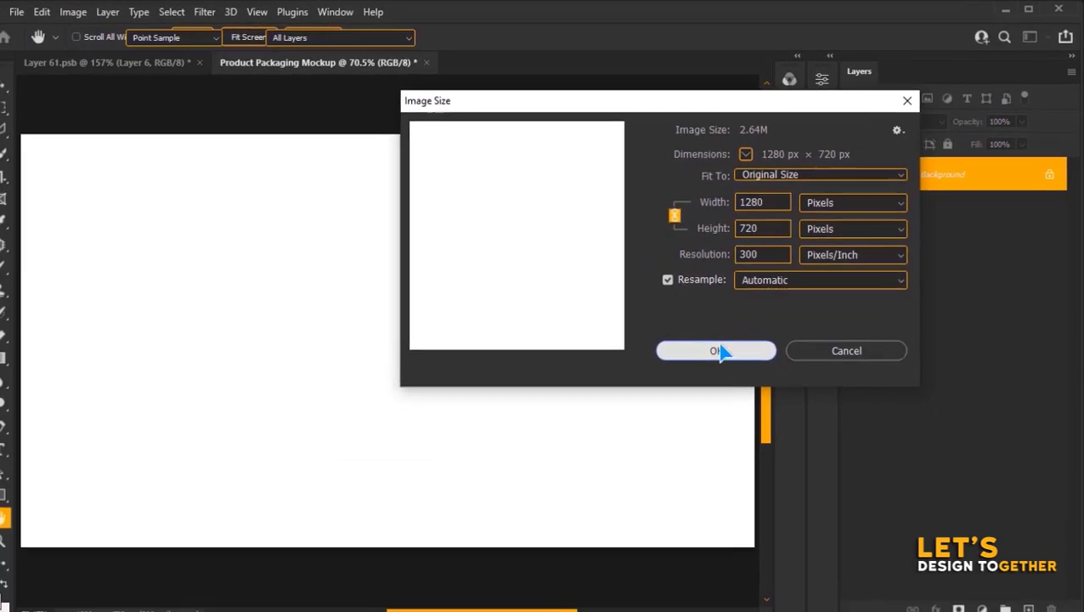
pyautogui.click(631, 432)
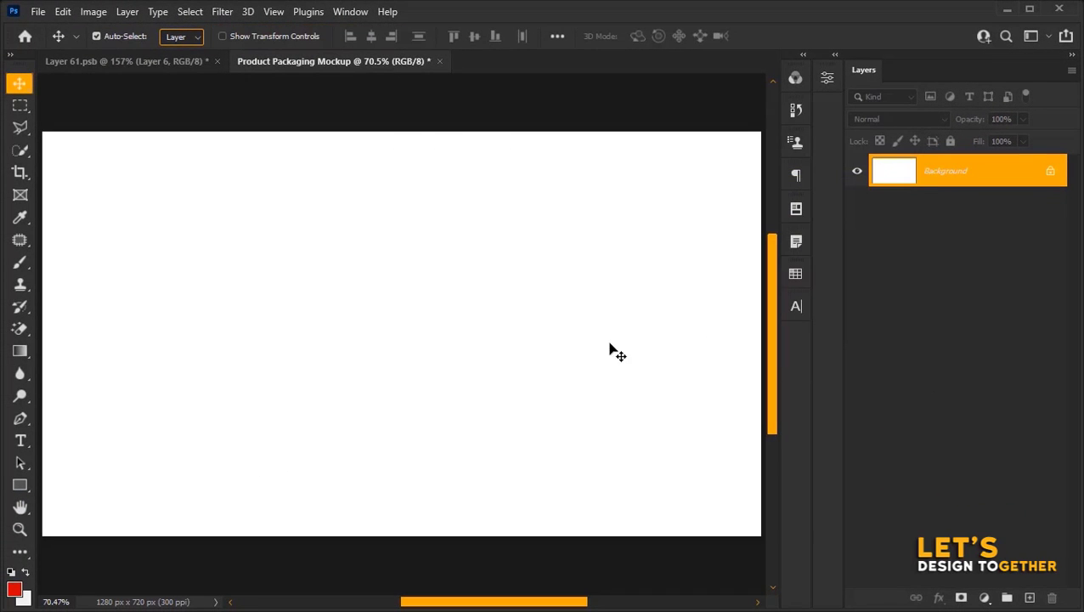
pyautogui.click(155, 66)
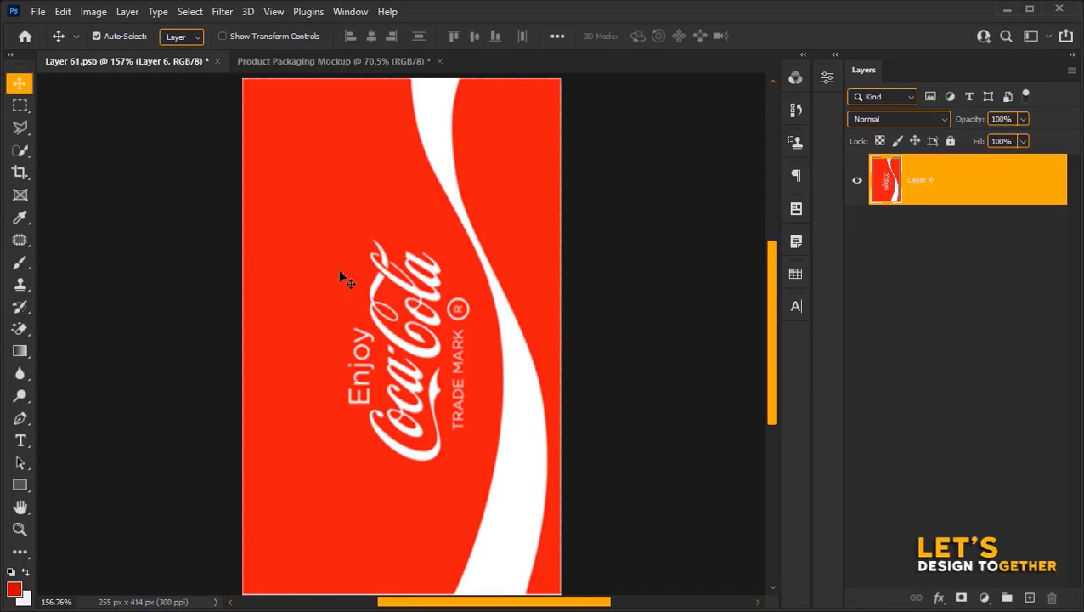
pyautogui.click(311, 64)
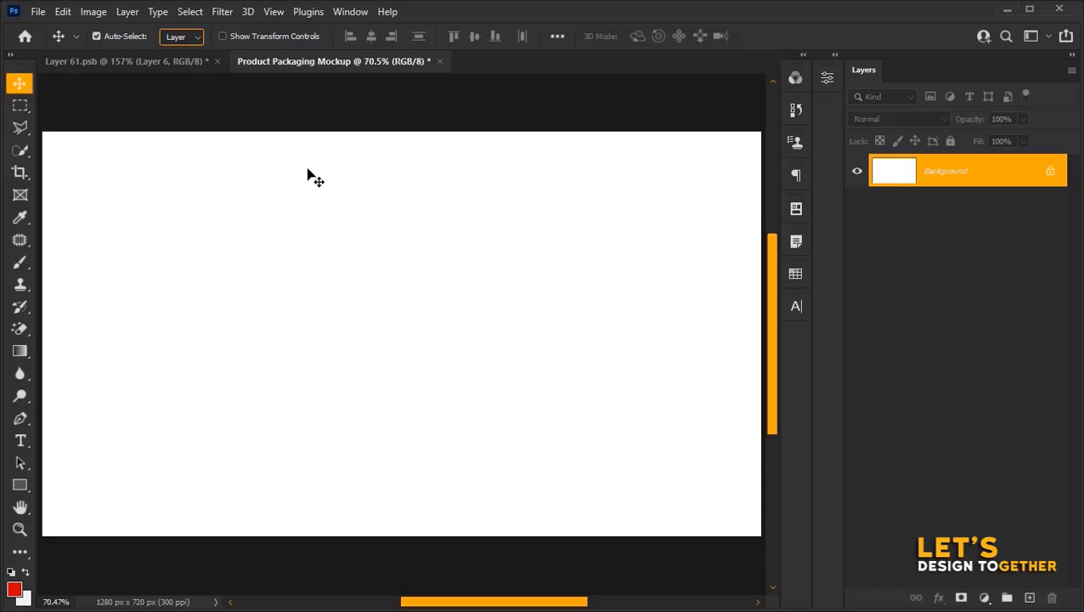
# - Draw a red rectangle about 1388 by 351 px across the lower part of the canvas, extending past its side and lower edges
pyautogui.click(13, 494)
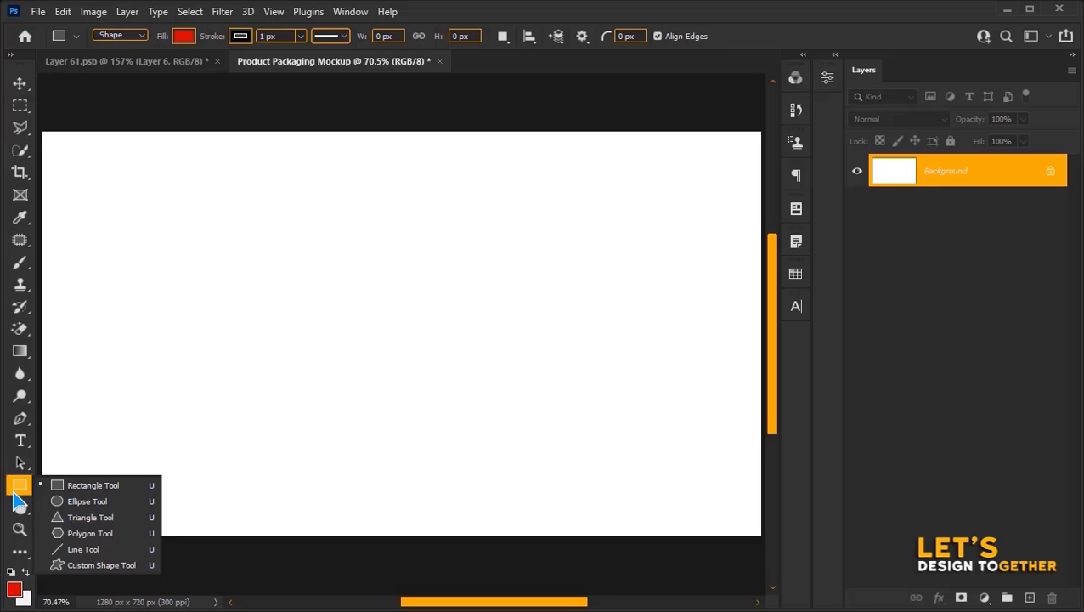
pyautogui.click(110, 485)
pyautogui.hotkey('ctrl', '-')
pyautogui.hotkey('ctrl', '-')
pyautogui.moveTo(125, 351); pyautogui.dragTo(678, 490)
# - Taper the rectangle into a floor with a Perspective transform, narrowing its upper edge to about half, and nudge the shape slightly upward
pyautogui.hotkey('ctrl', 't')
pyautogui.rightClick(545, 405)
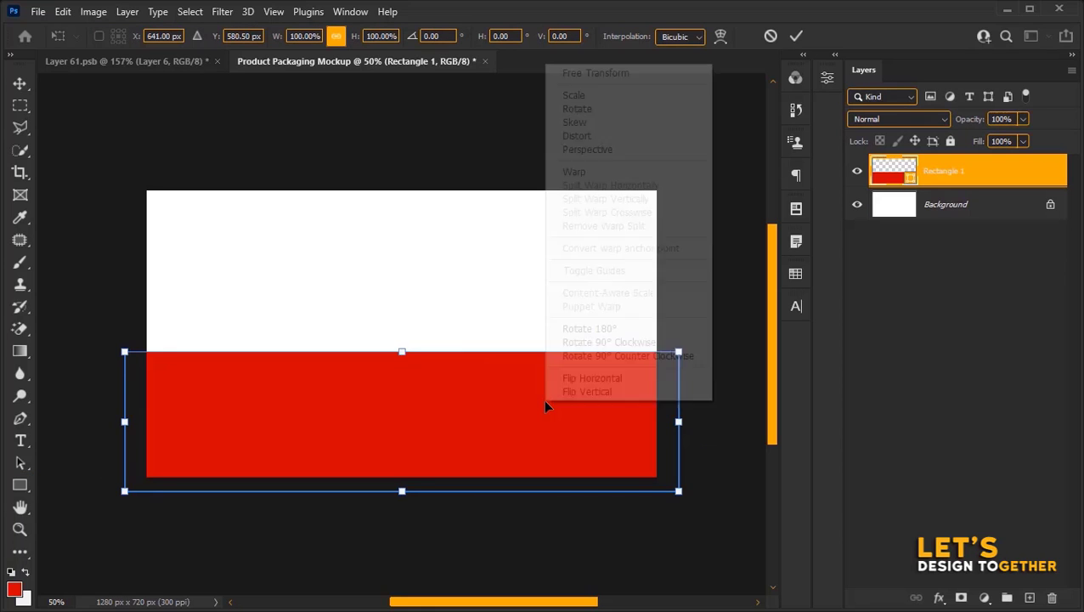
pyautogui.click(595, 149)
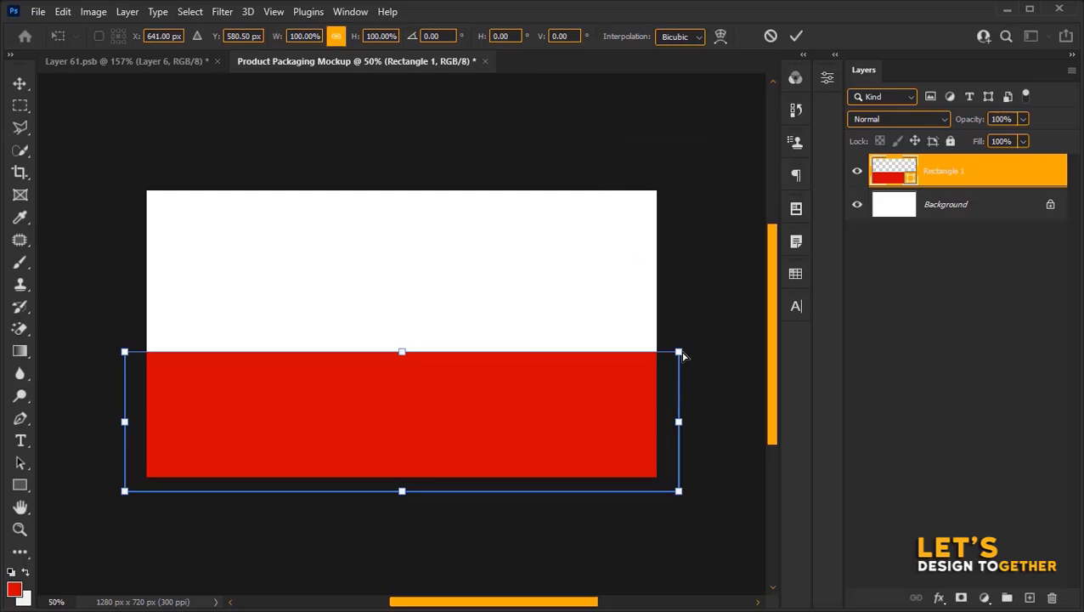
pyautogui.moveTo(678, 351); pyautogui.dragTo(551, 353)
pyautogui.press('Return')
pyautogui.hotkey('ctrl', 't')
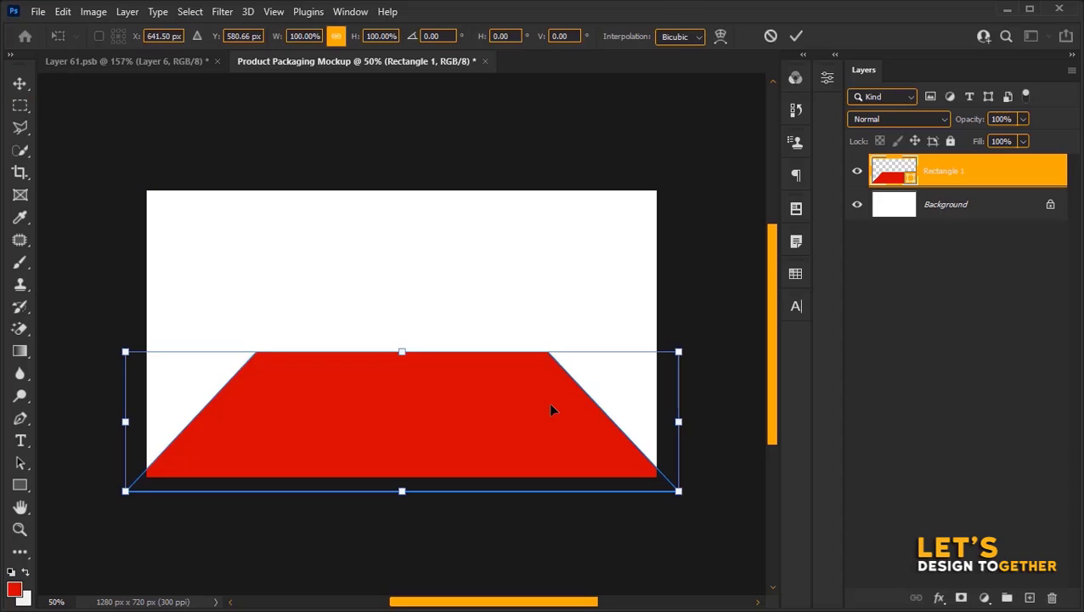
pyautogui.moveTo(551, 422); pyautogui.dragTo(548, 417)
pyautogui.press('Return')
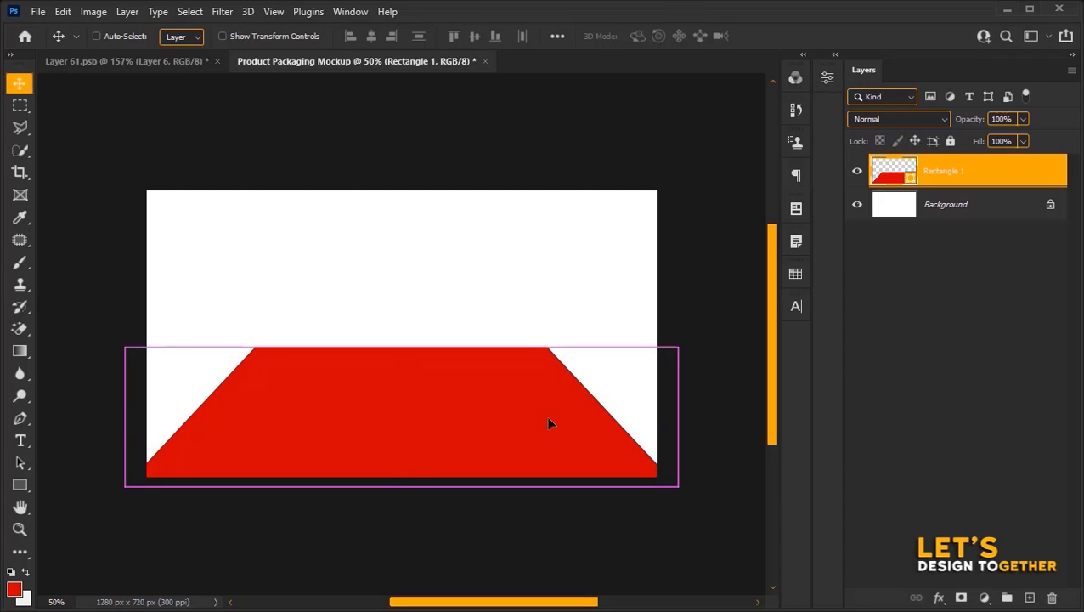
# - Remove the stroke from the red floor shape
pyautogui.hotkey('ctrl', '0')
pyautogui.keyDown('ctrl'); pyautogui.click(676, 320); pyautogui.keyUp('ctrl')
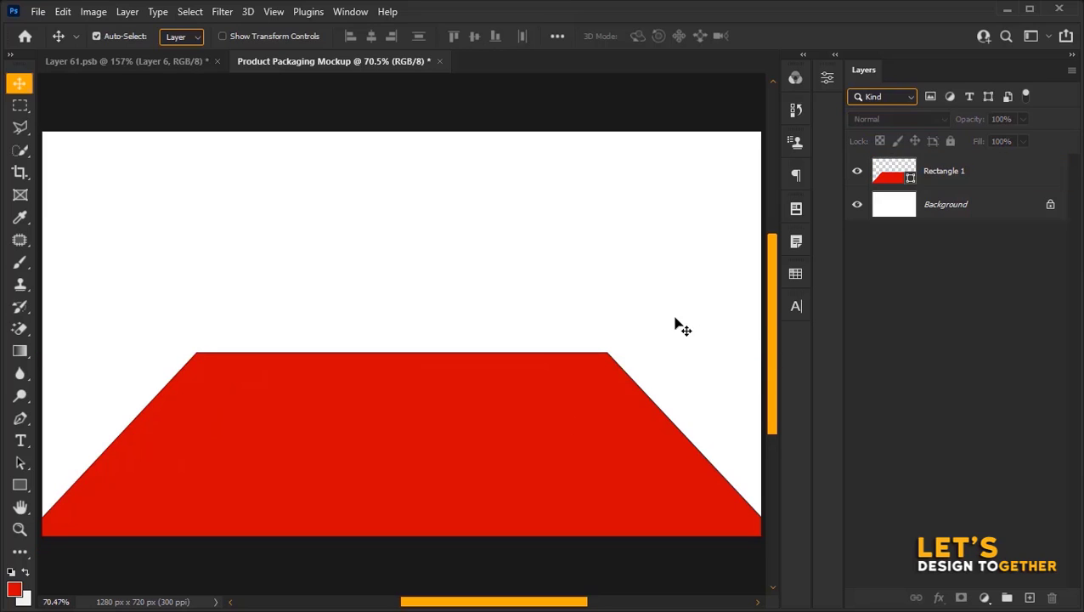
pyautogui.keyDown('ctrl'); pyautogui.click(559, 468); pyautogui.keyUp('ctrl')
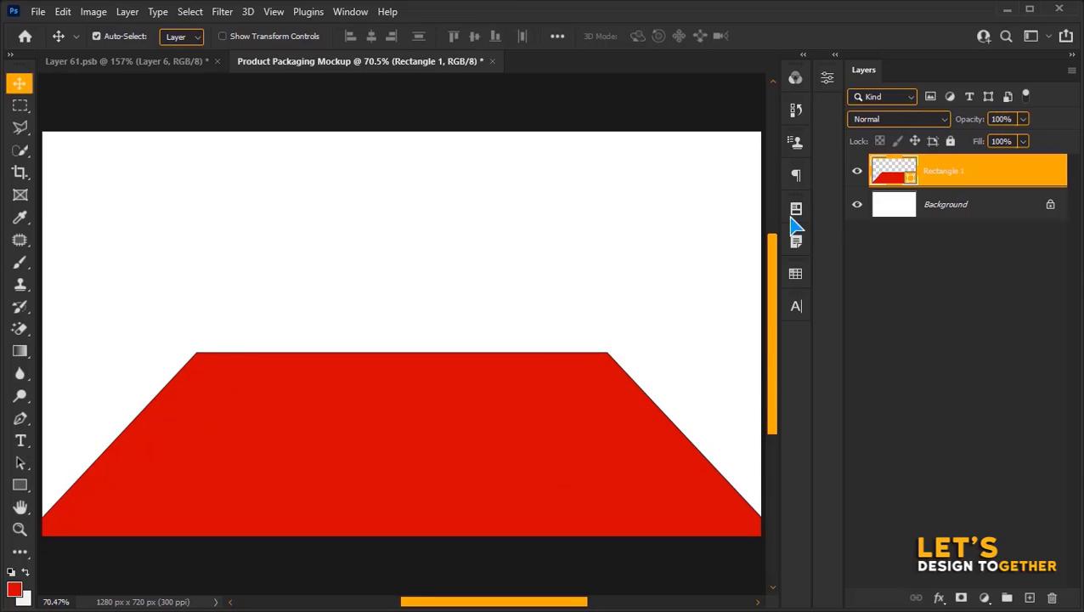
pyautogui.click(21, 484)
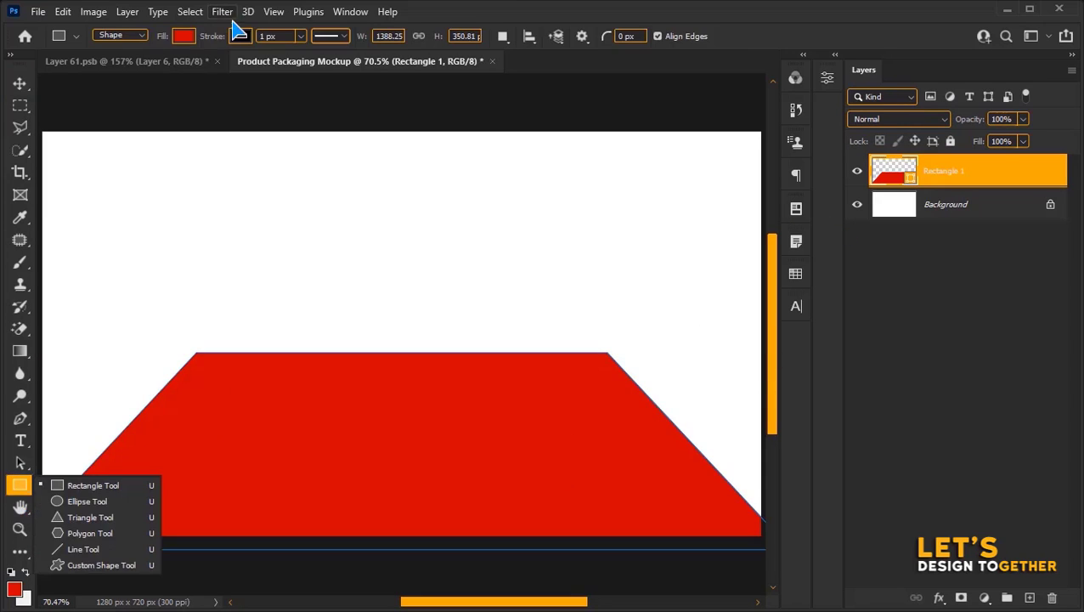
pyautogui.click(241, 35)
pyautogui.click(149, 66)
pyautogui.click(20, 82)
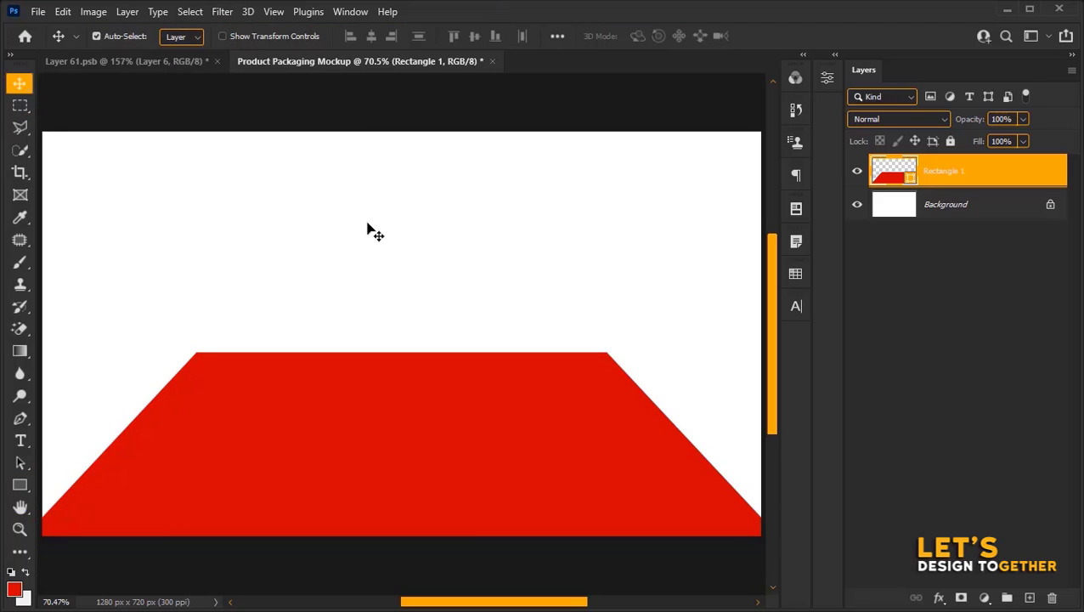
# - Convert the red floor shape to a smart object and apply a Gaussian Blur with a 3-pixel radius
pyautogui.click(368, 225)
pyautogui.click(931, 179)
pyautogui.click(222, 11)
pyautogui.moveTo(273, 217)
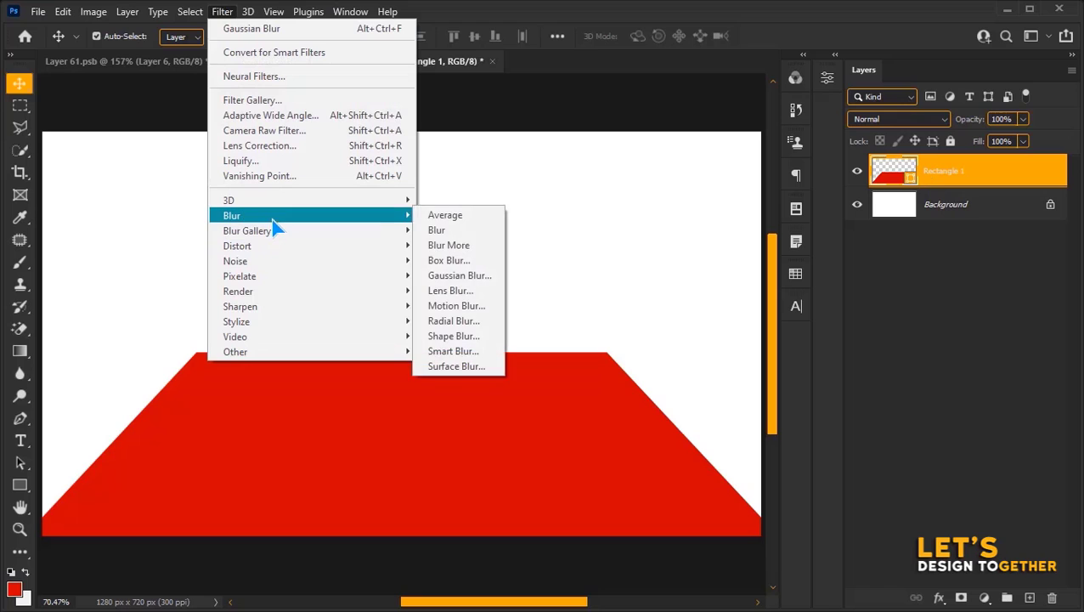
pyautogui.click(477, 277)
pyautogui.click(526, 245)
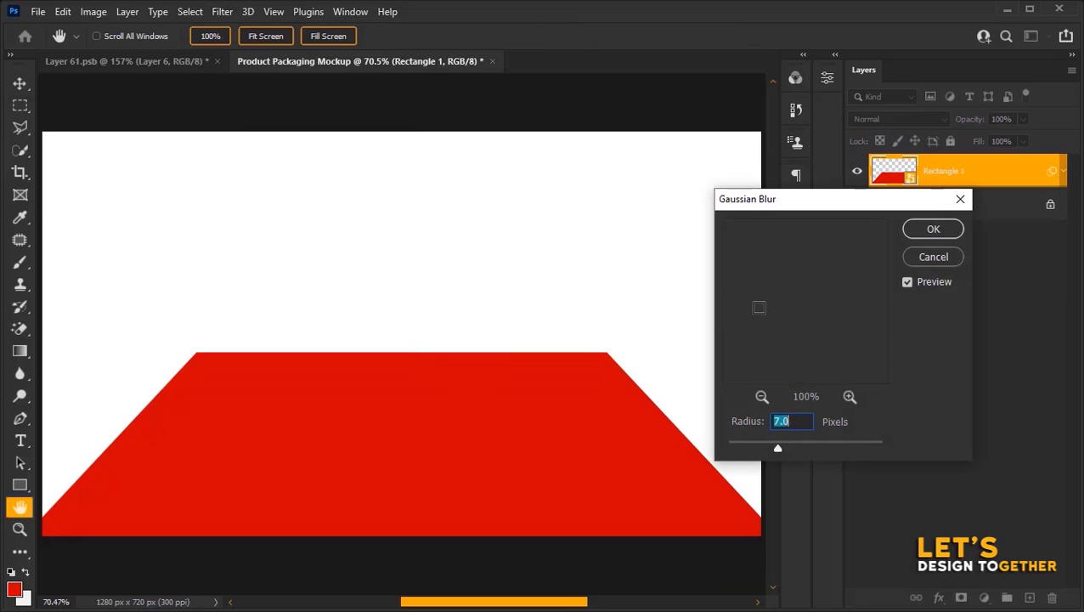
pyautogui.write('3')
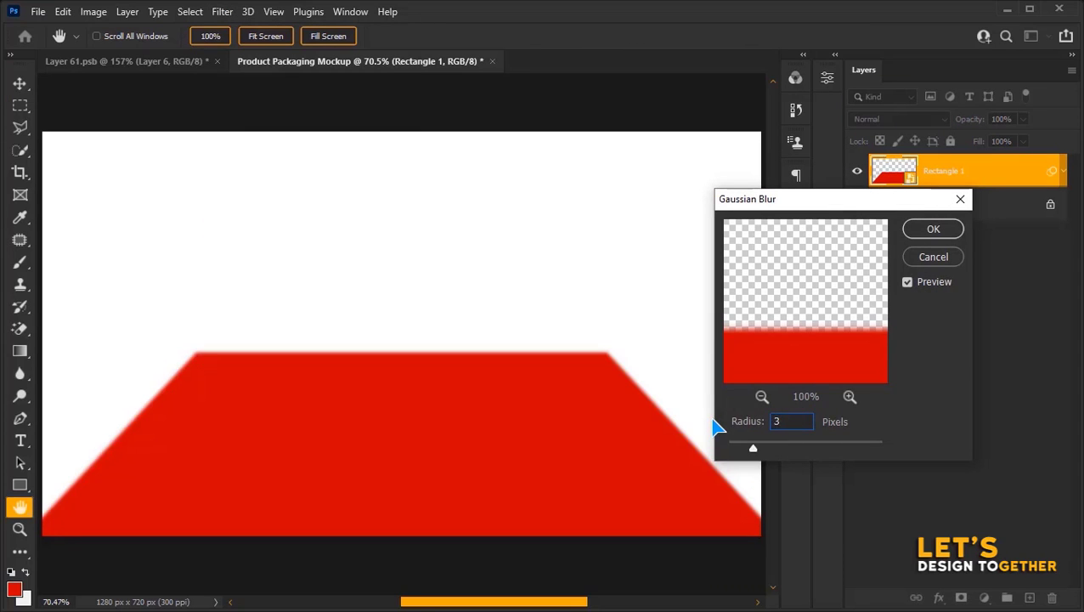
pyautogui.click(933, 228)
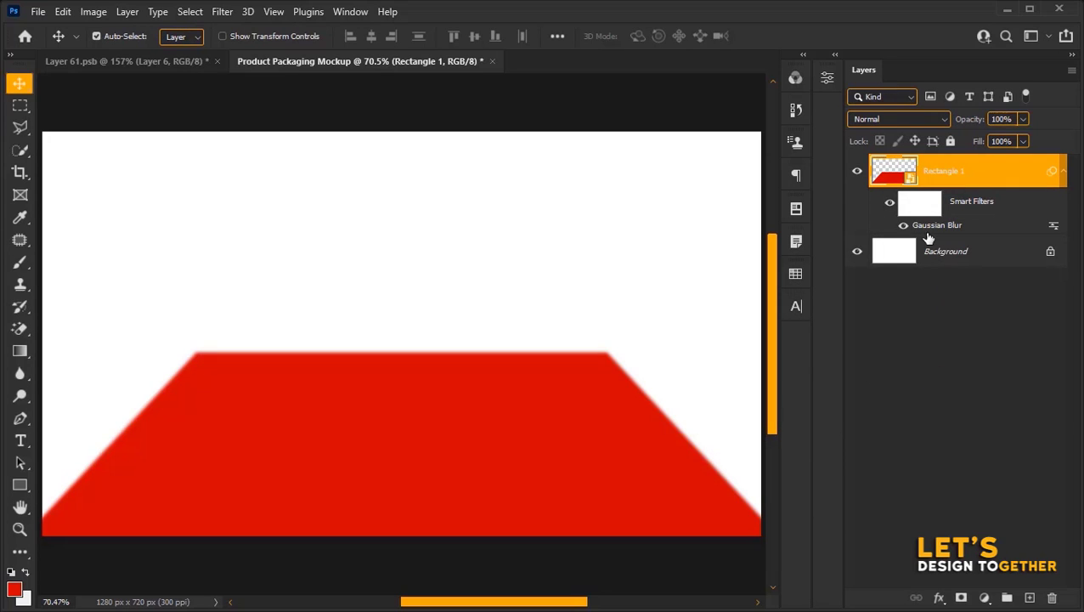
# - Add a Gradient fill layer directly above the Background layer using the Black, White preset from Basics
pyautogui.click(896, 253)
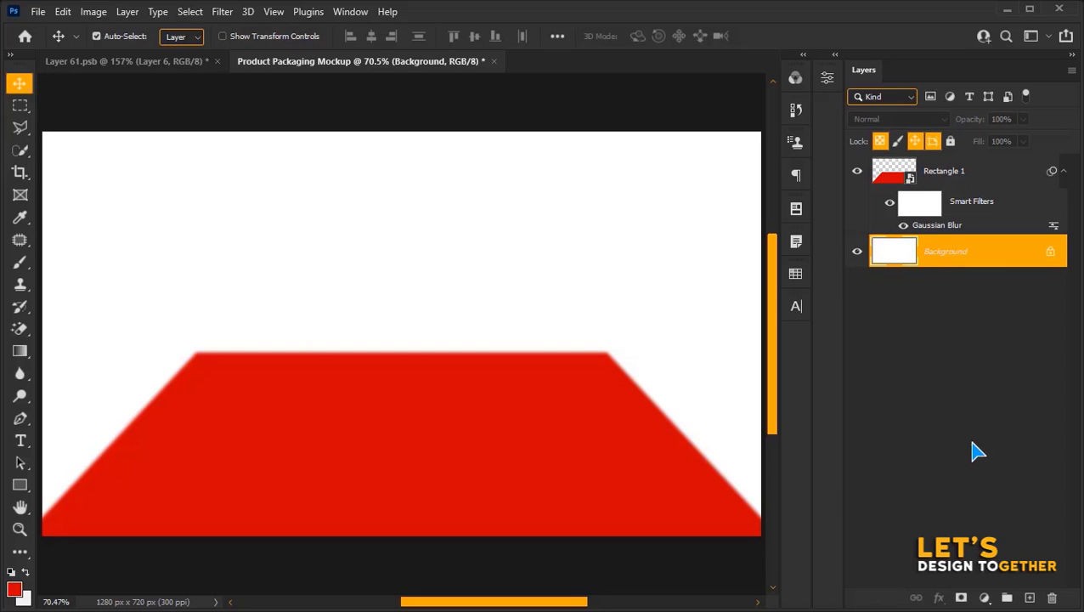
pyautogui.click(985, 598)
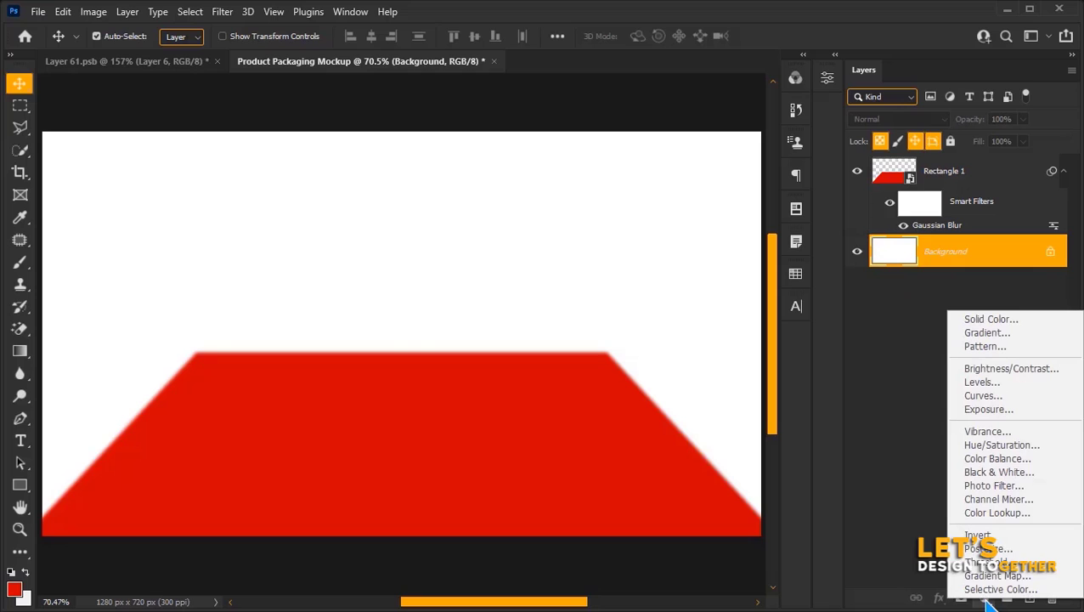
pyautogui.click(1015, 334)
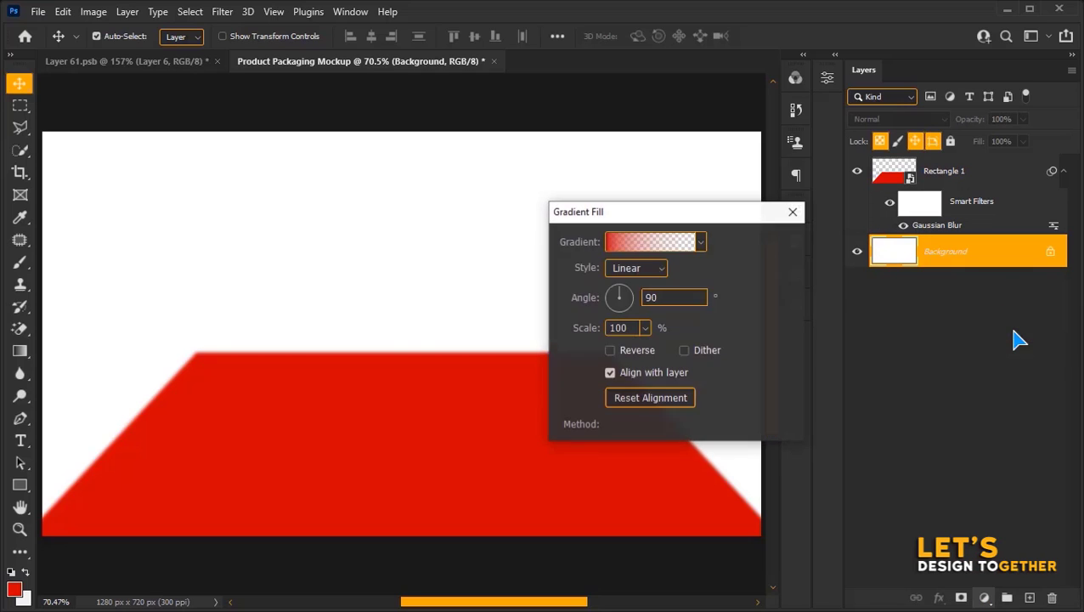
pyautogui.click(618, 242)
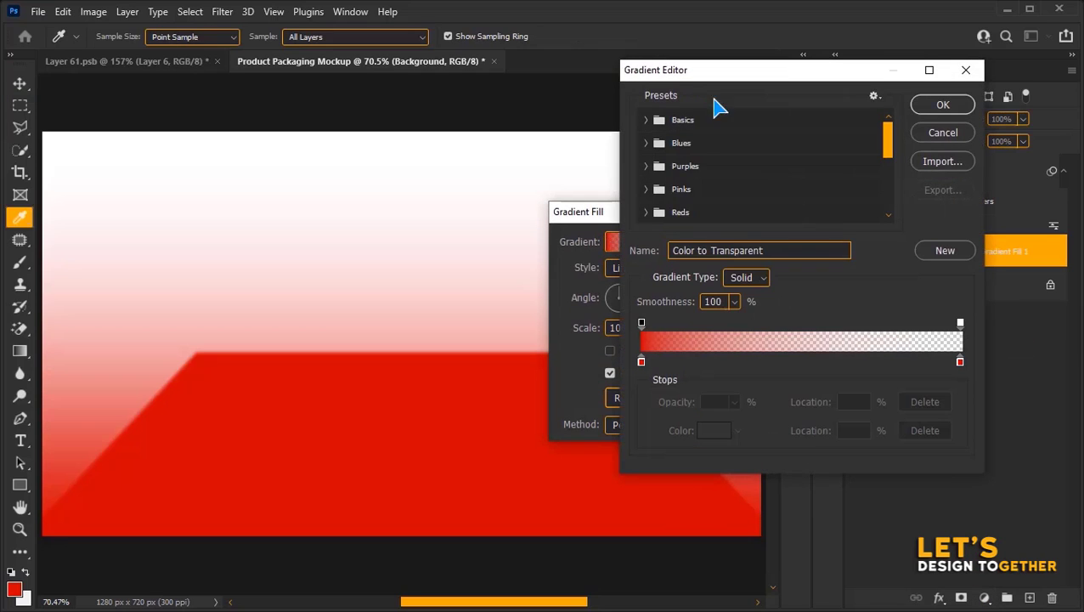
pyautogui.click(682, 120)
pyautogui.click(718, 145)
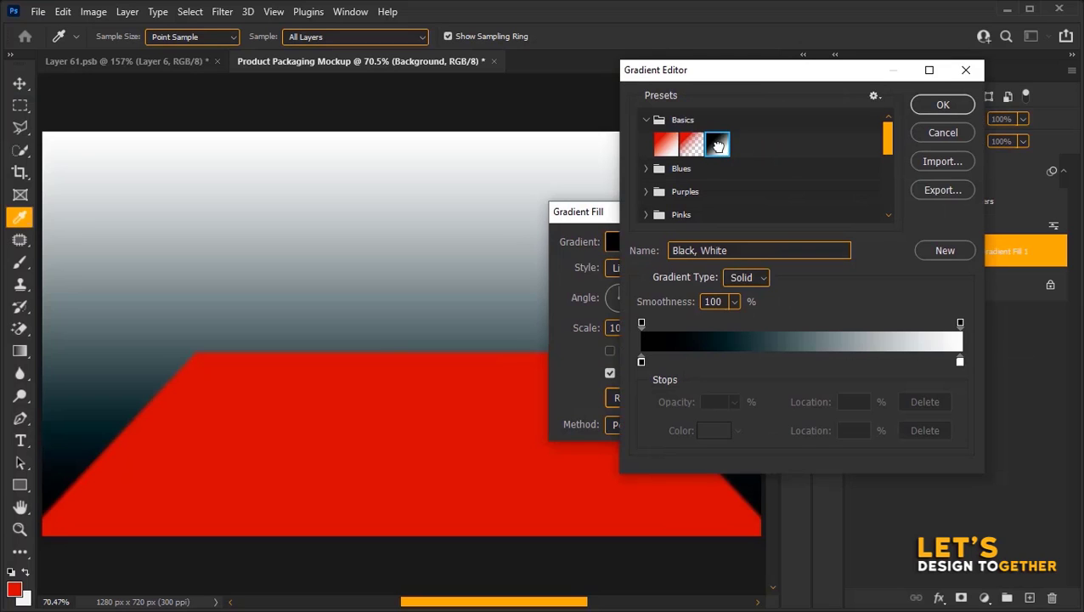
pyautogui.click(944, 104)
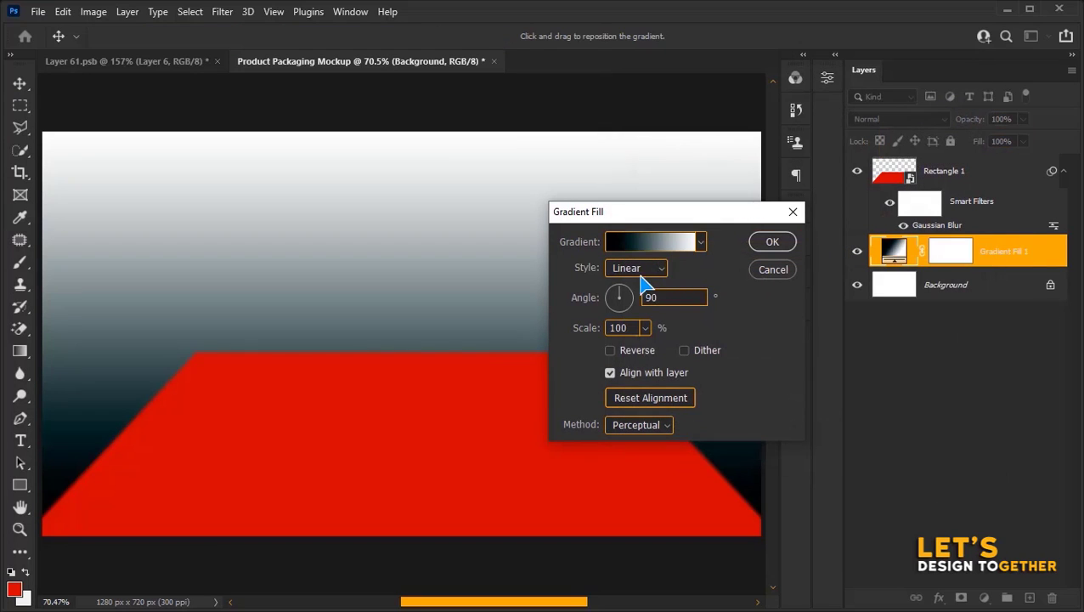
# - Make the gradient fill Radial and reversed with a scale of 506%, and apply it
pyautogui.click(642, 270)
pyautogui.click(629, 295)
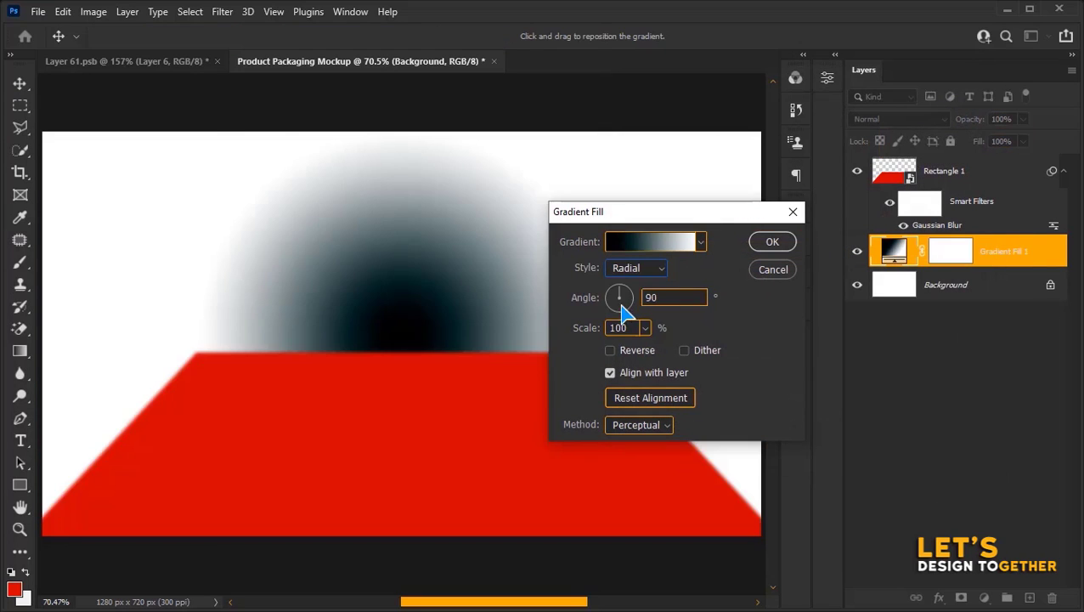
pyautogui.click(613, 351)
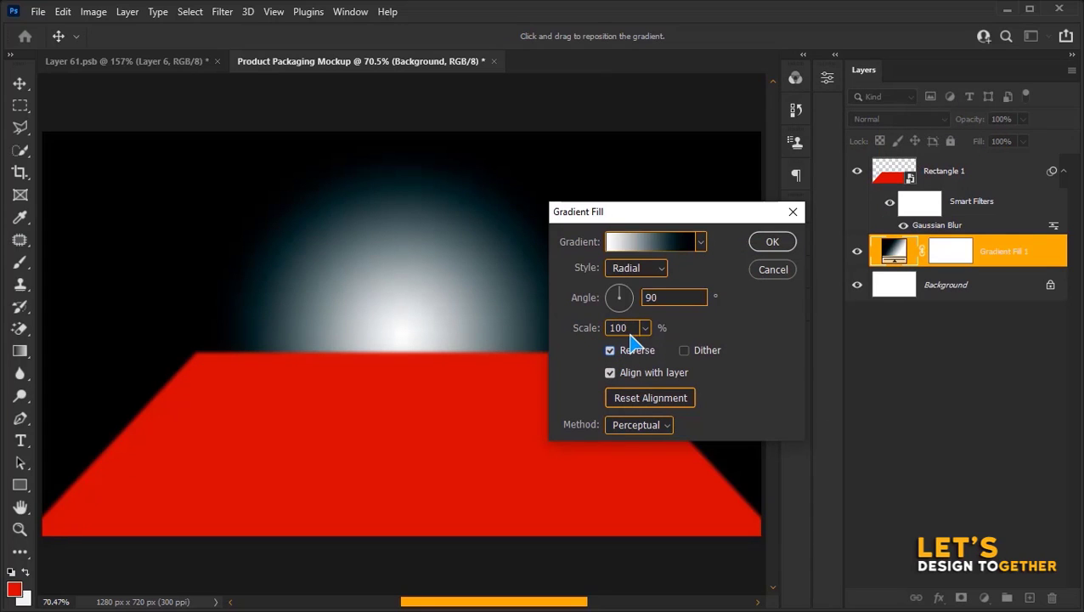
pyautogui.doubleClick(618, 328)
pyautogui.write('40')
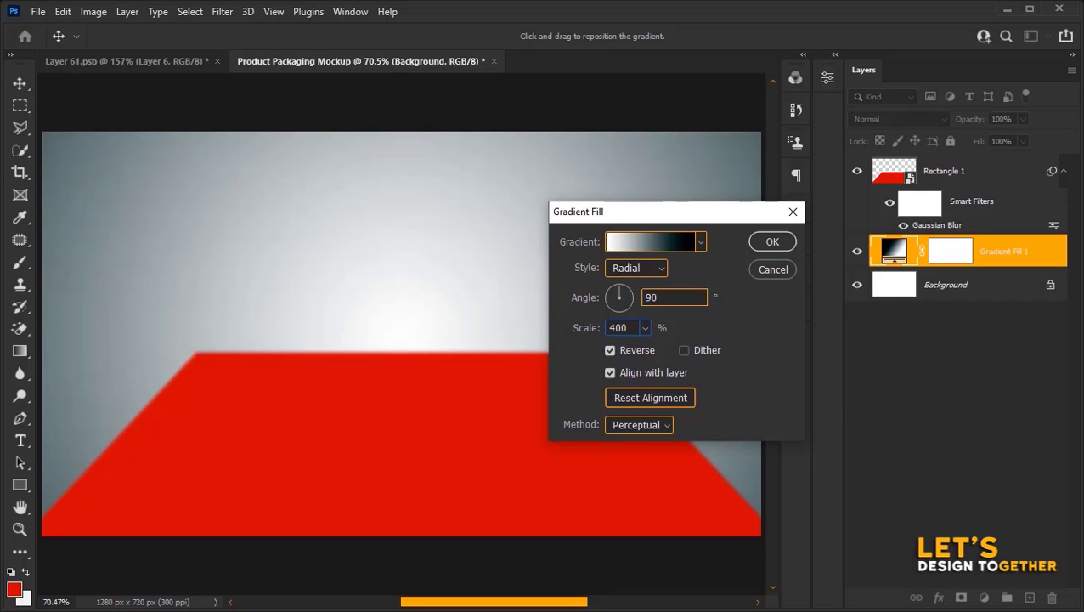
pyautogui.click(645, 328)
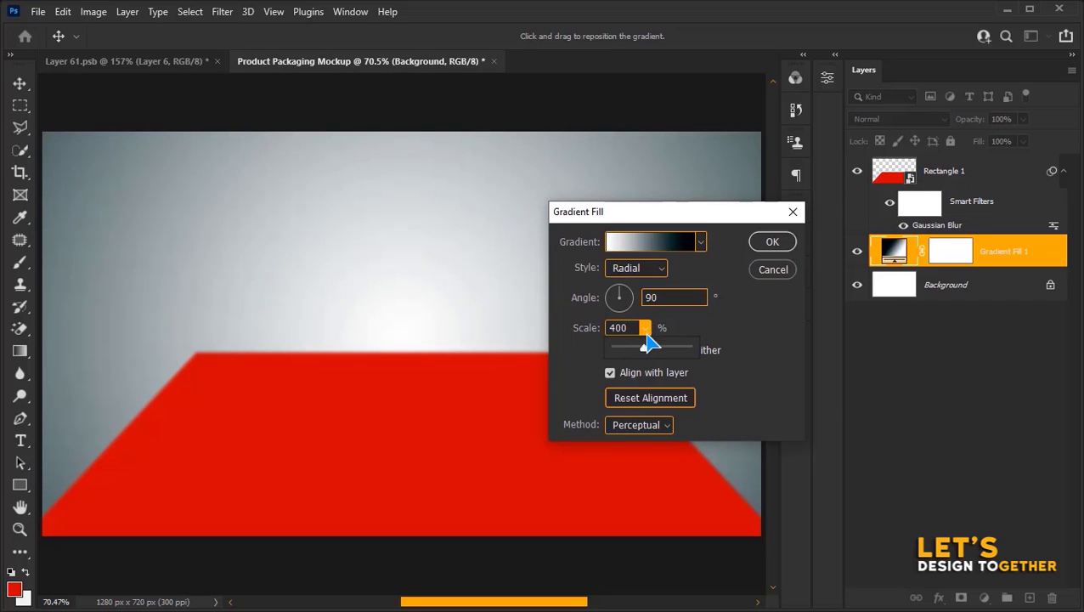
pyautogui.moveTo(648, 348)
pyautogui.mouseDown()
pyautogui.moveTo(658, 348)
pyautogui.moveTo(649, 346)
pyautogui.mouseUp()
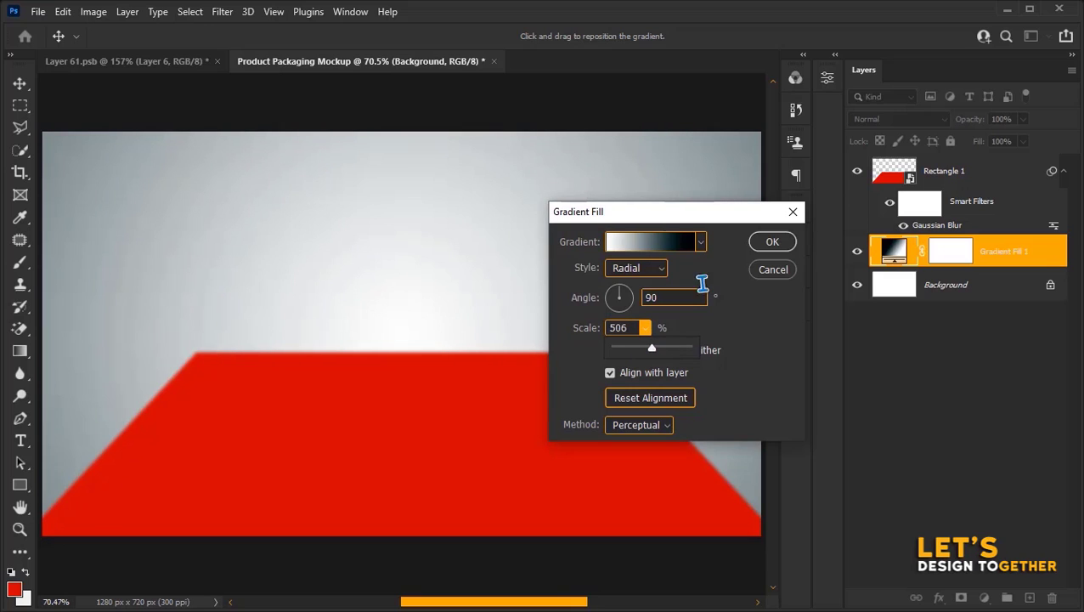
pyautogui.click(769, 244)
pyautogui.click(772, 246)
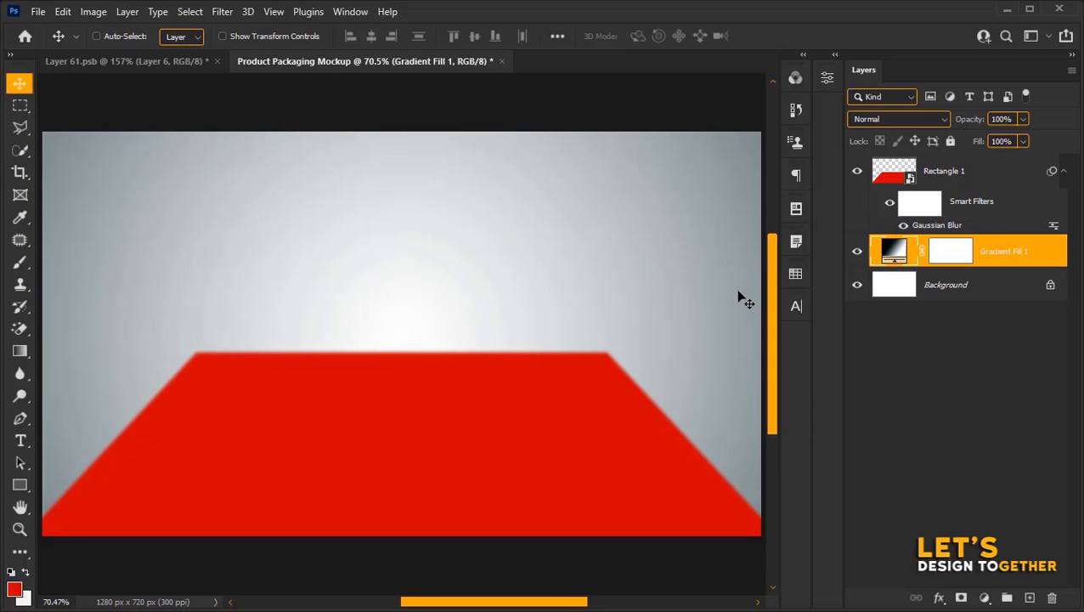
# - Group the Rectangle 1 and Gradient Fill 1 layers and name the group Background
pyautogui.click(990, 324)
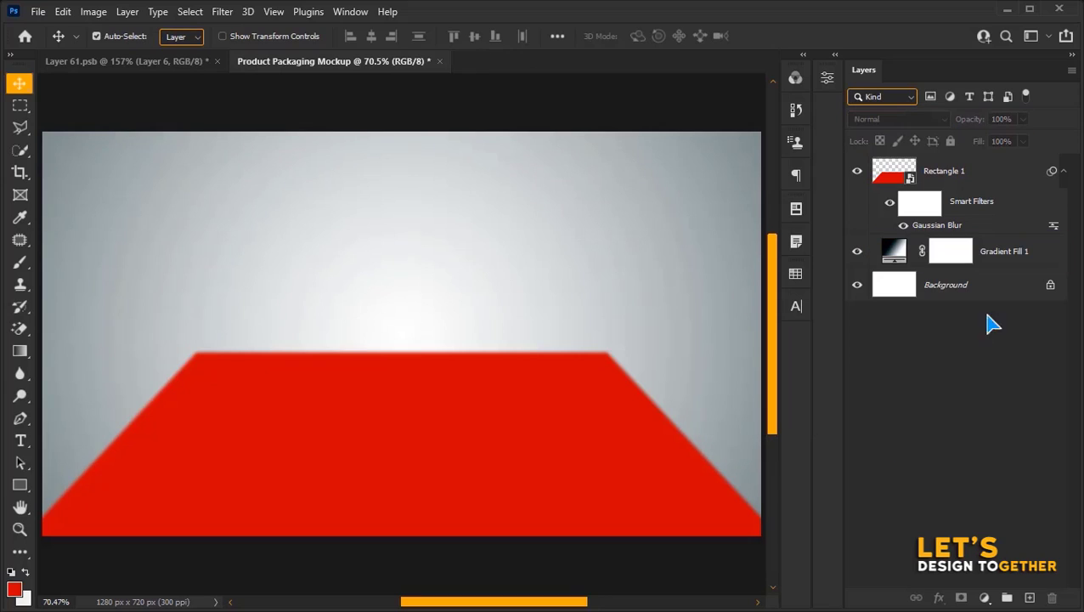
pyautogui.click(1011, 184)
pyautogui.keyDown('shift'); pyautogui.click(1015, 251); pyautogui.keyUp('shift')
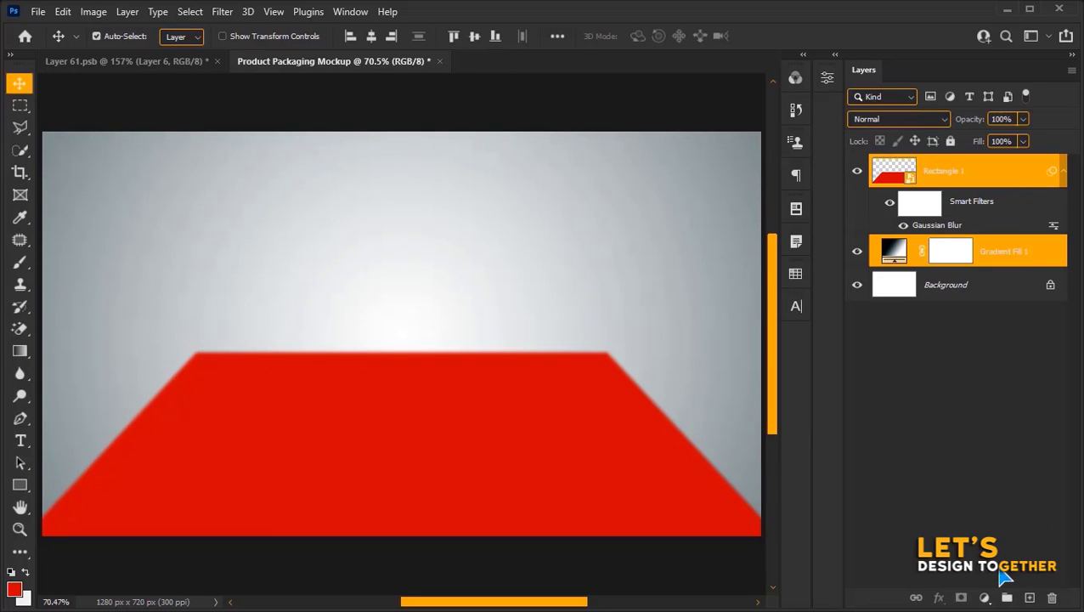
pyautogui.click(1007, 597)
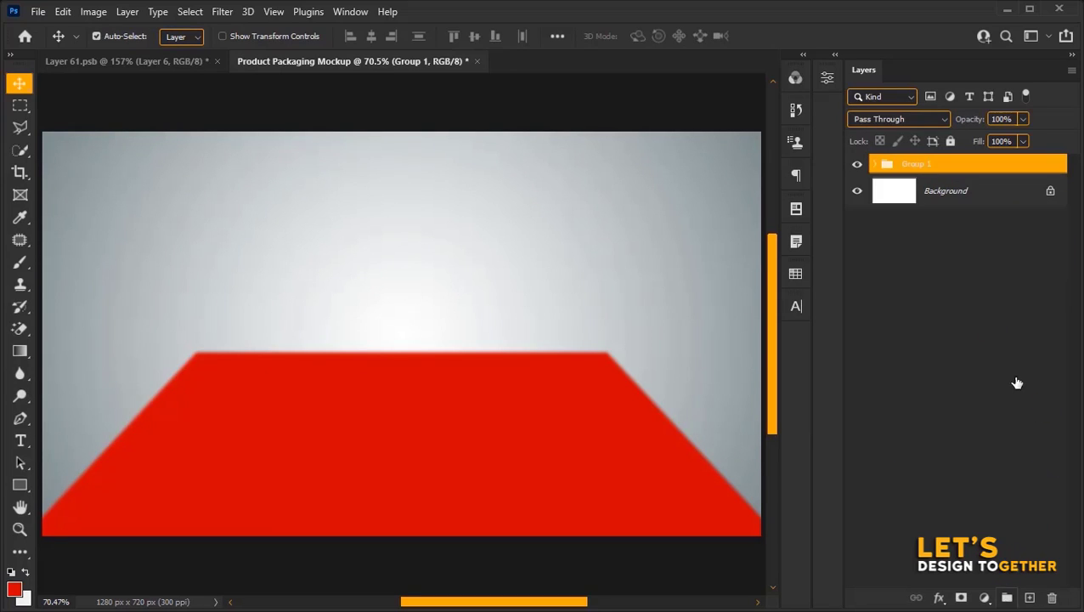
pyautogui.doubleClick(931, 171)
pyautogui.write('Background')
pyautogui.press('Return')
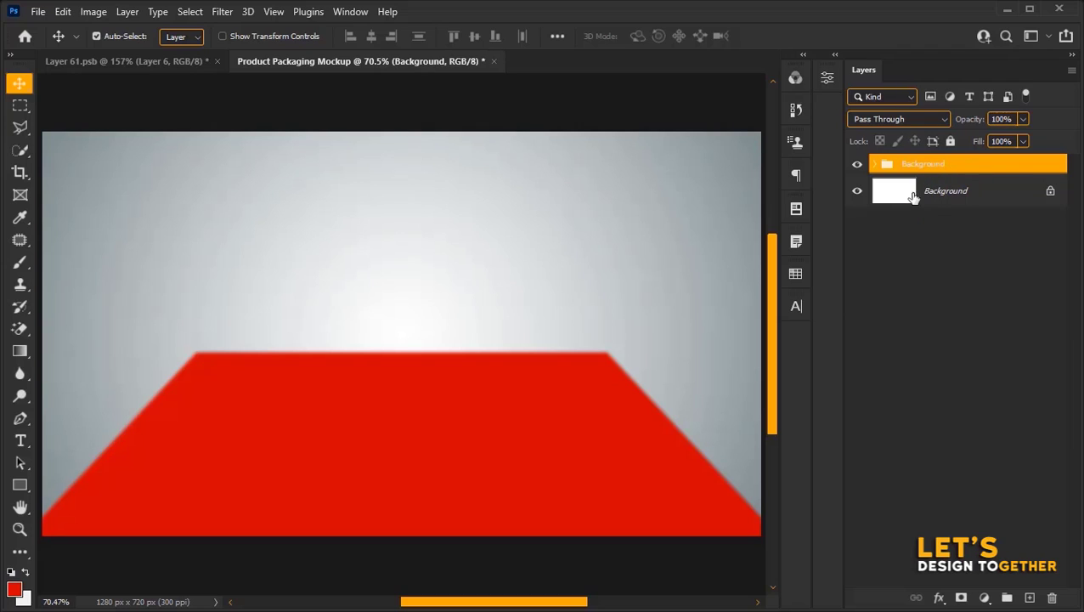
# - Lock the Background group and place the pngwing.com image of two silver cans as an embedded object
pyautogui.click(950, 142)
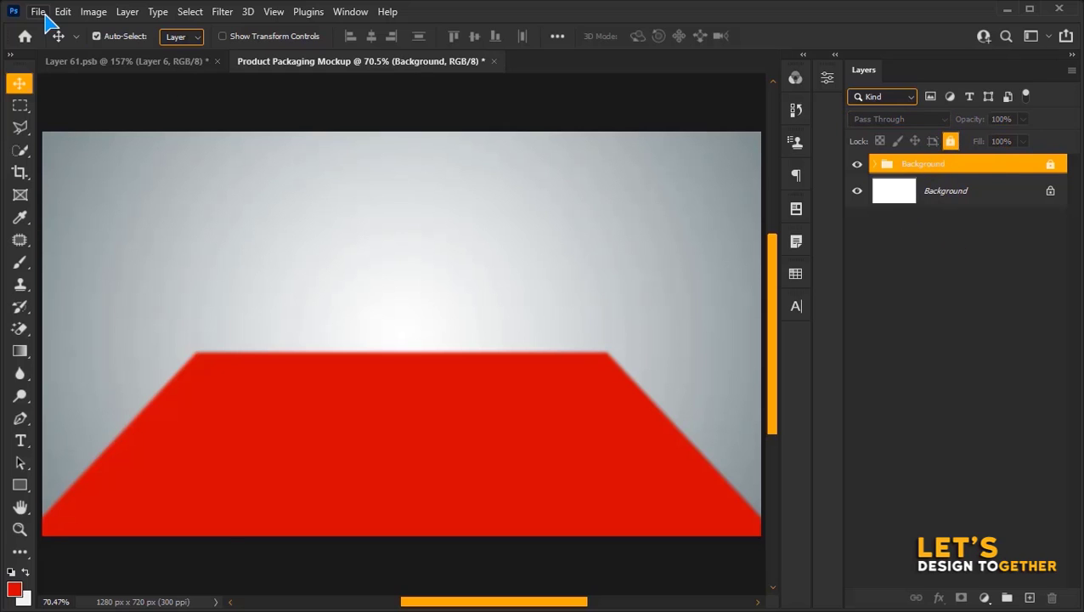
pyautogui.click(41, 12)
pyautogui.click(106, 342)
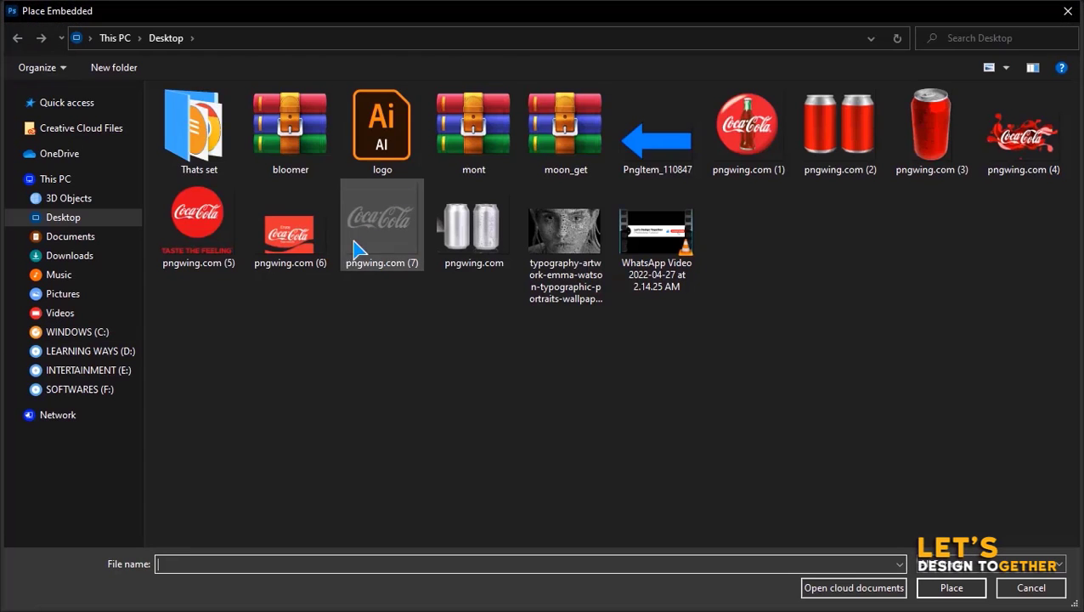
pyautogui.click(457, 255)
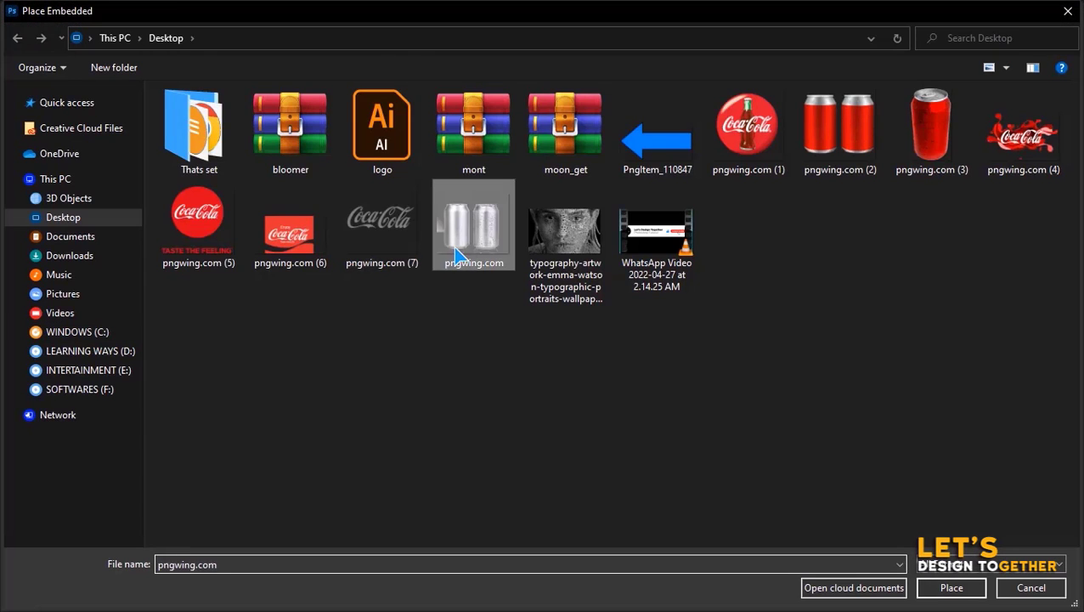
pyautogui.doubleClick(457, 255)
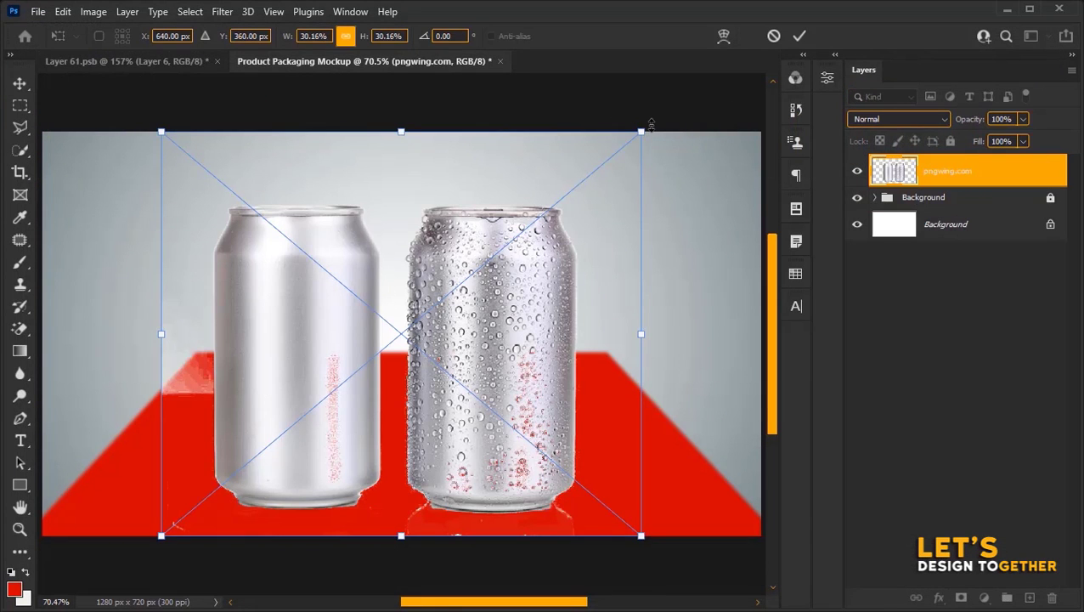
# - Scale the placed cans image to 25.92%, move it so the cans stand mid-floor, and commit the placement
pyautogui.moveTo(638, 129); pyautogui.dragTo(576, 192)
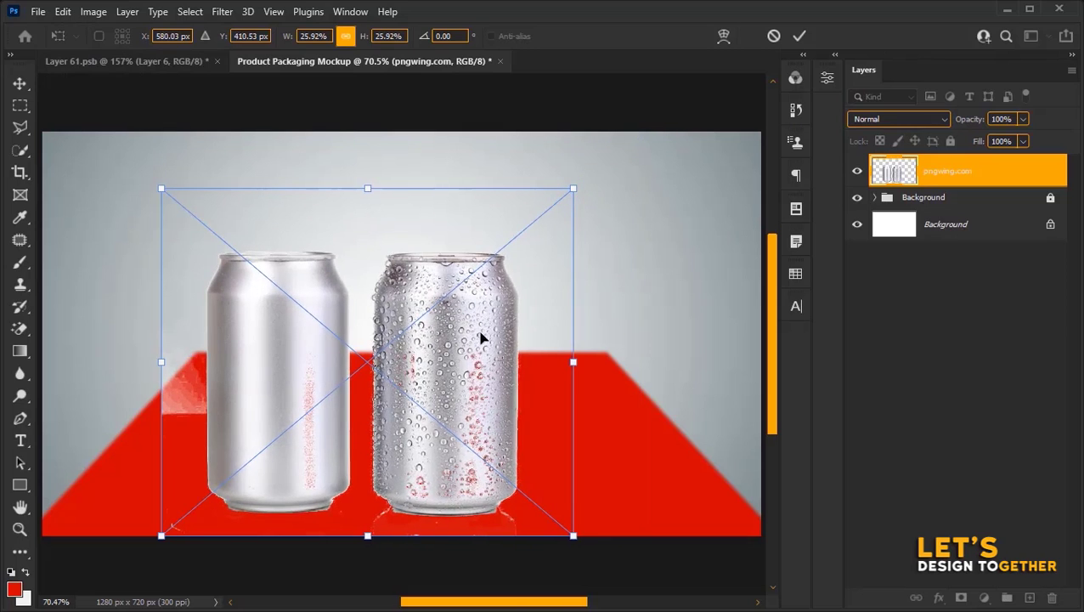
pyautogui.moveTo(482, 339); pyautogui.dragTo(489, 324)
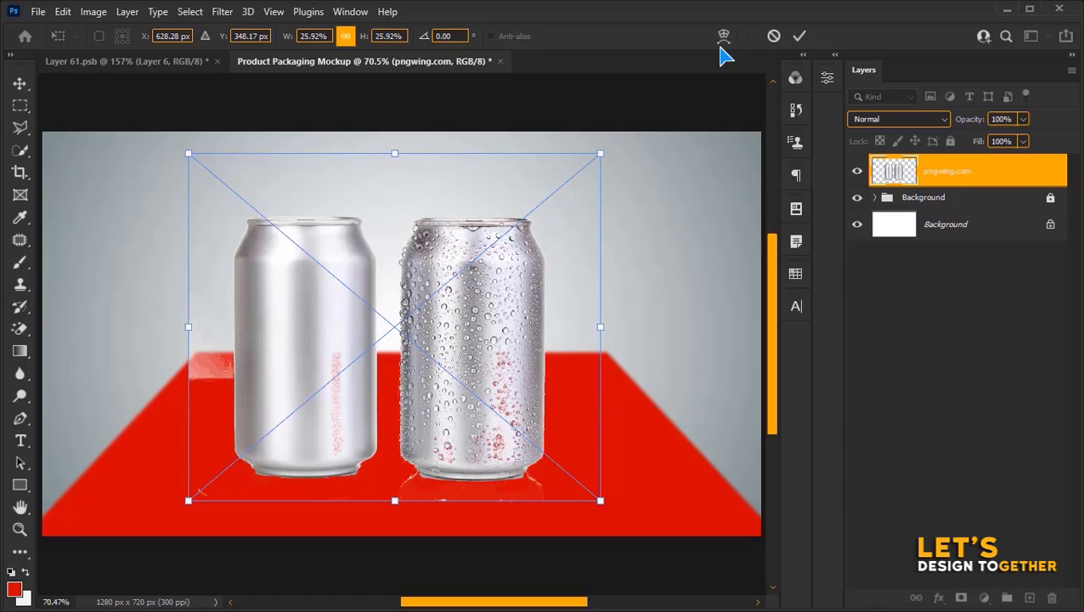
pyautogui.click(799, 36)
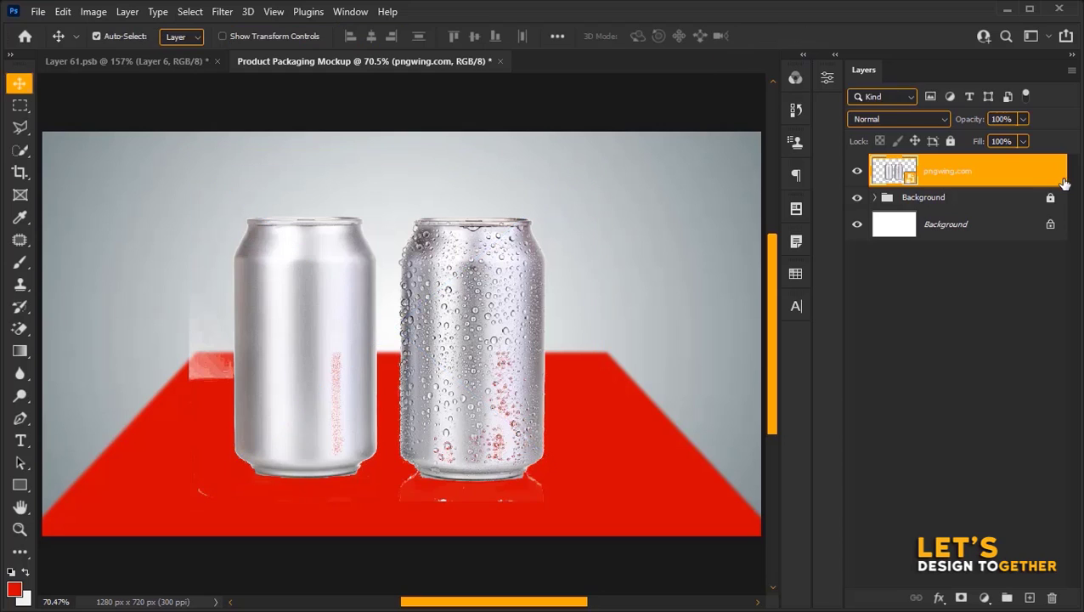
# - Rasterize the pngwing.com layer and switch to the Pen tool
pyautogui.rightClick(1040, 180)
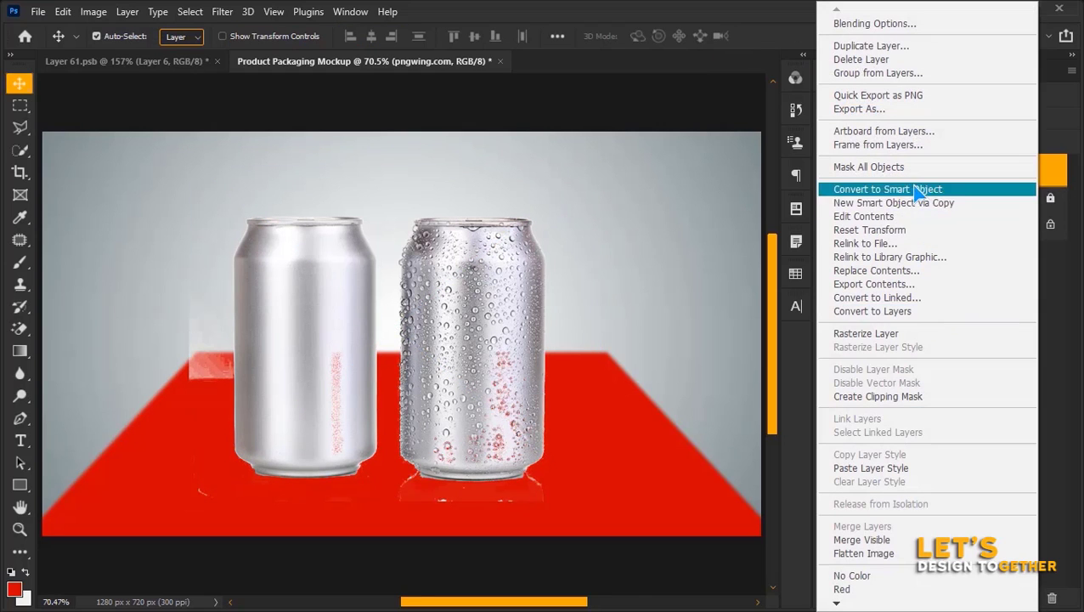
pyautogui.click(894, 334)
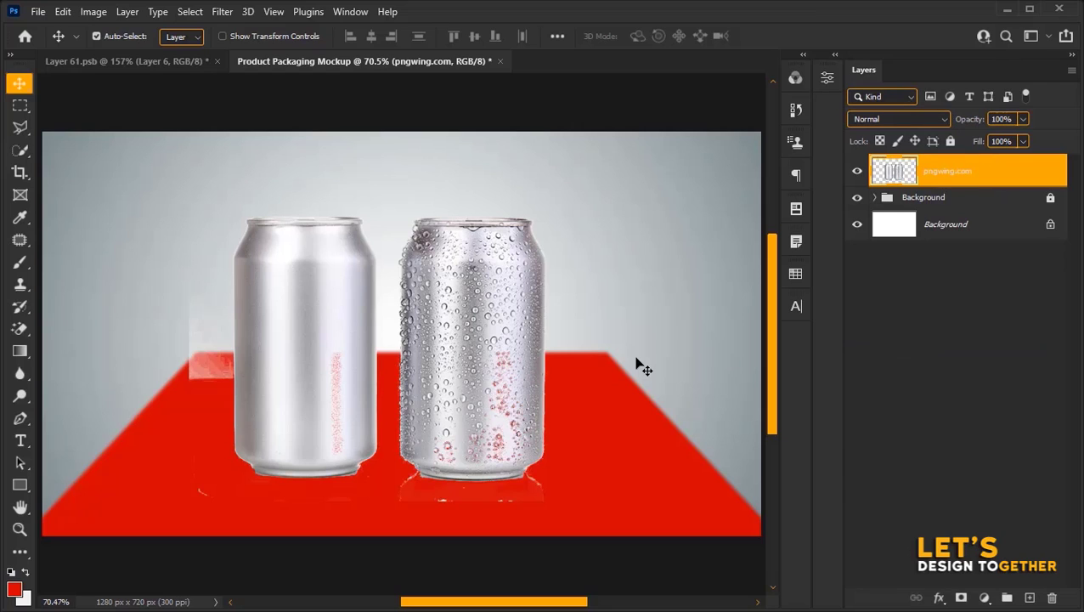
pyautogui.press('p')
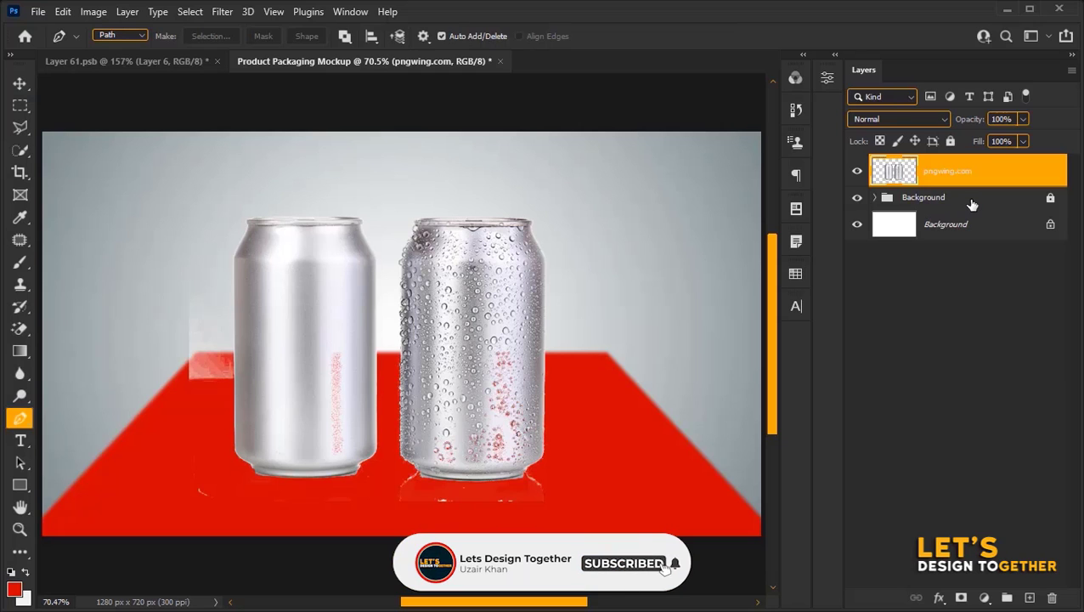
# - Add a very dark red Solid Color fill layer between the Background group and the cans layer
pyautogui.click(971, 204)
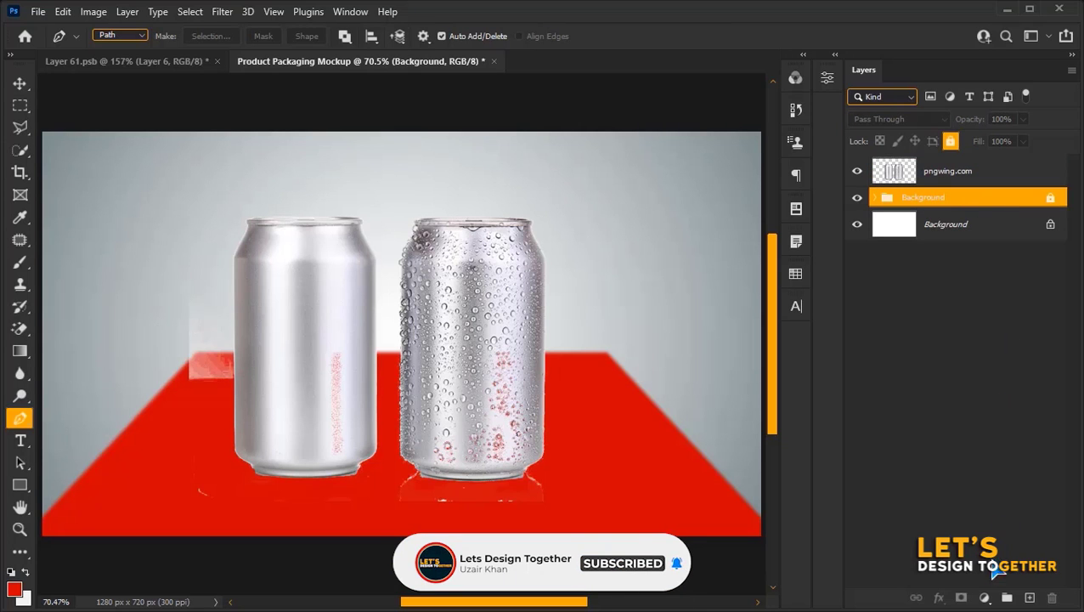
pyautogui.click(984, 597)
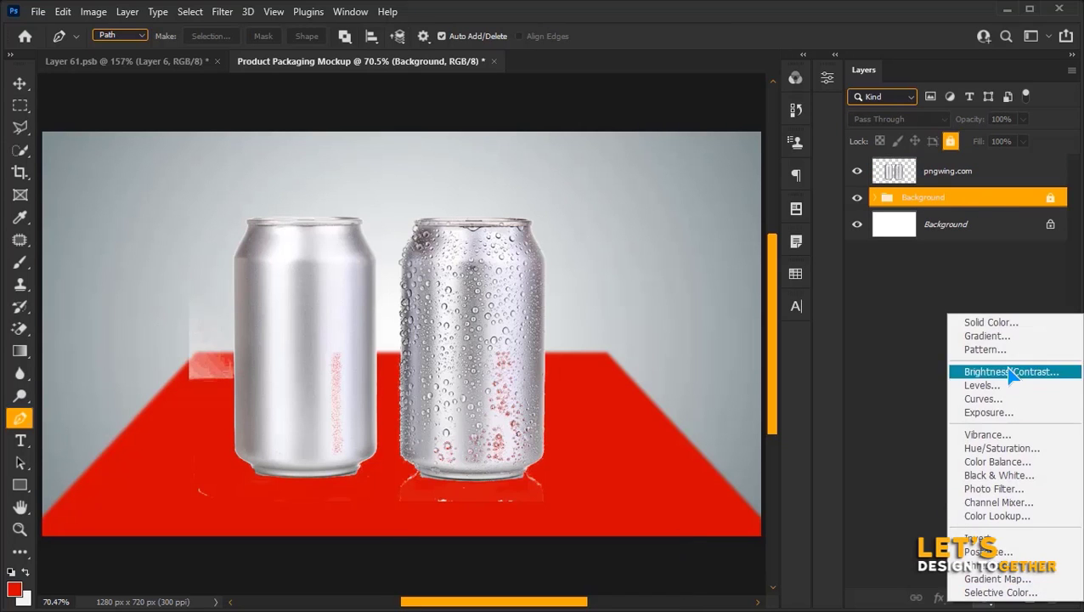
pyautogui.click(1011, 324)
pyautogui.moveTo(707, 273)
pyautogui.mouseDown()
pyautogui.moveTo(787, 387)
pyautogui.moveTo(795, 420)
pyautogui.mouseUp()
pyautogui.press('Return')
# - Draw a closed Pen path along the plain can's left side and base, enclosing the leftover artifacts outside it, and turn it into a selection
pyautogui.press('p')
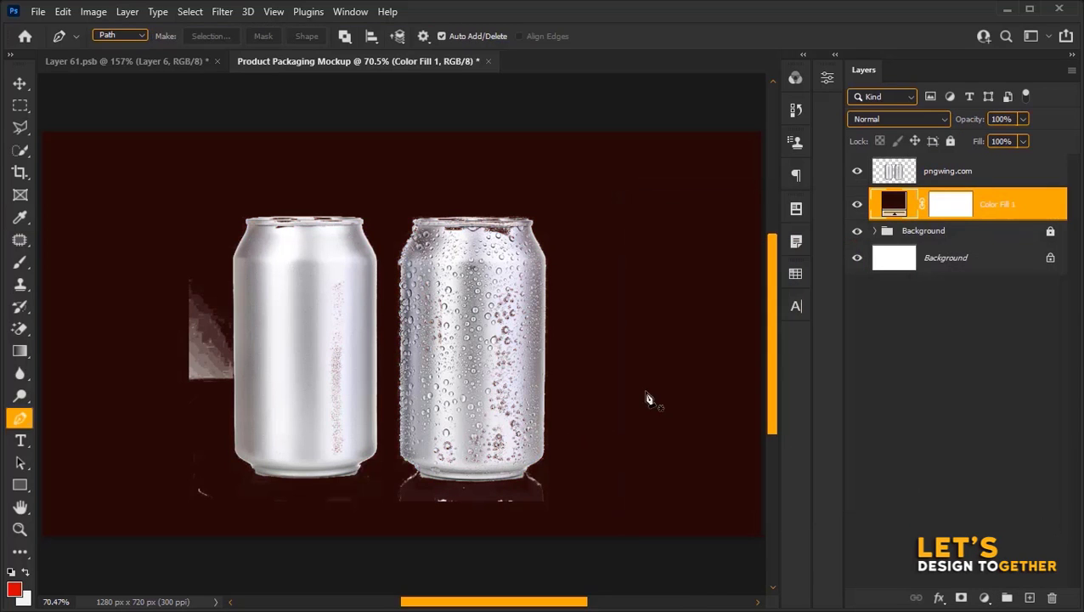
pyautogui.click(232, 275)
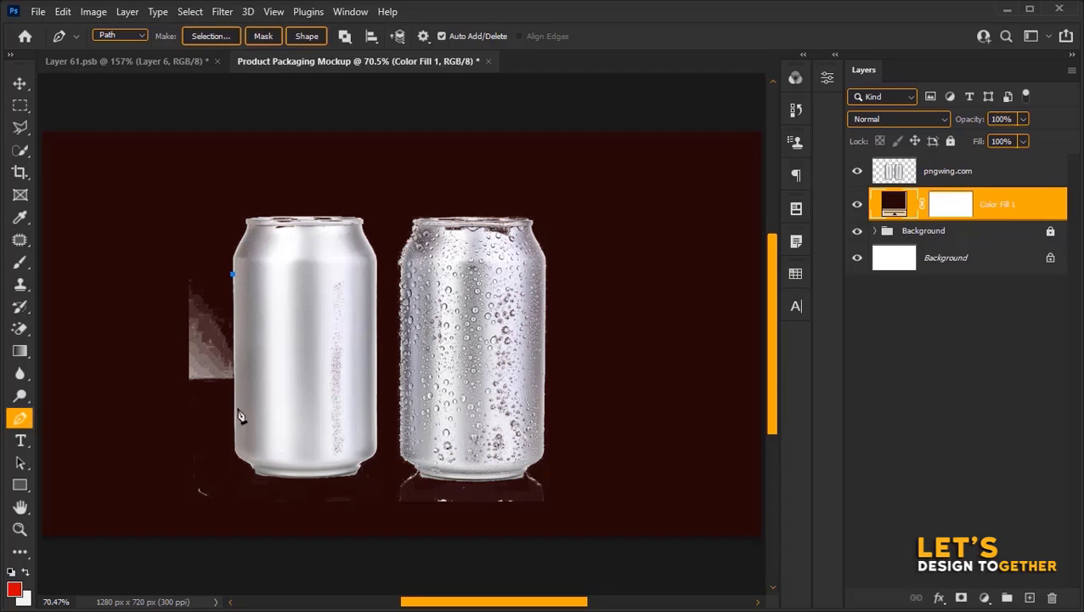
pyautogui.click(234, 452)
pyautogui.click(254, 477)
pyautogui.moveTo(359, 471); pyautogui.dragTo(355, 461)
pyautogui.click(387, 510)
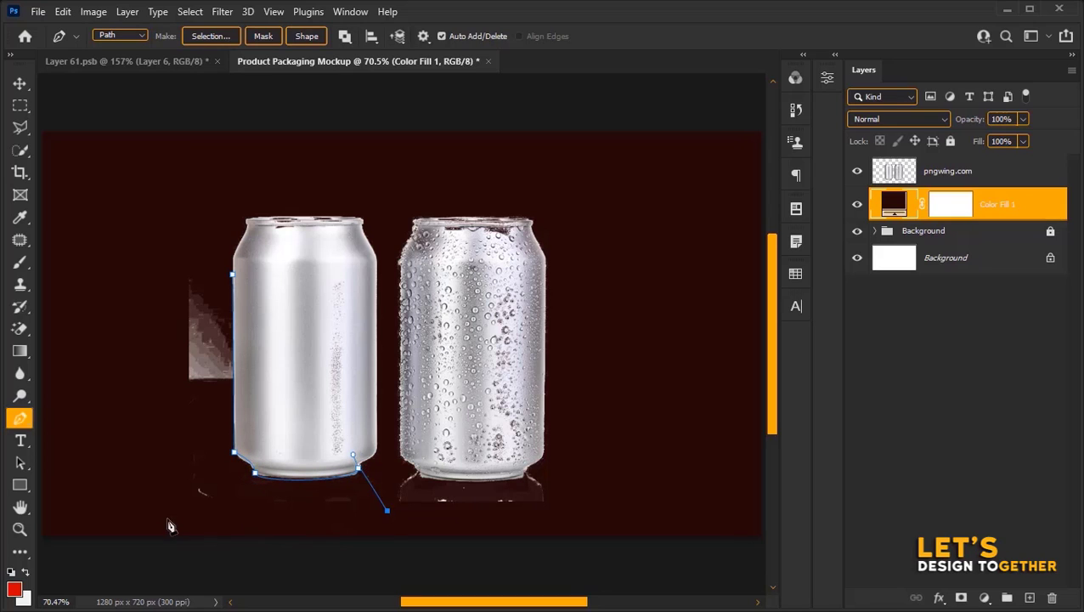
pyautogui.click(167, 516)
pyautogui.click(165, 243)
pyautogui.click(232, 275)
pyautogui.hotkey('ctrl', 'Return')
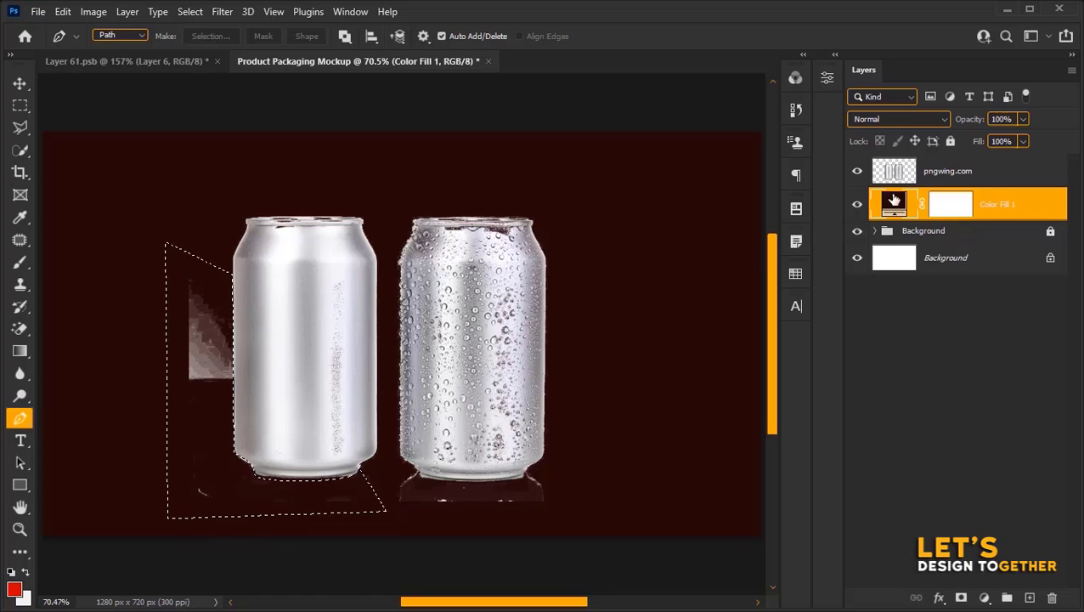
# - Add a layer mask to the pngwing.com layer from the selection and invert it to hide the artifacts
pyautogui.click(903, 174)
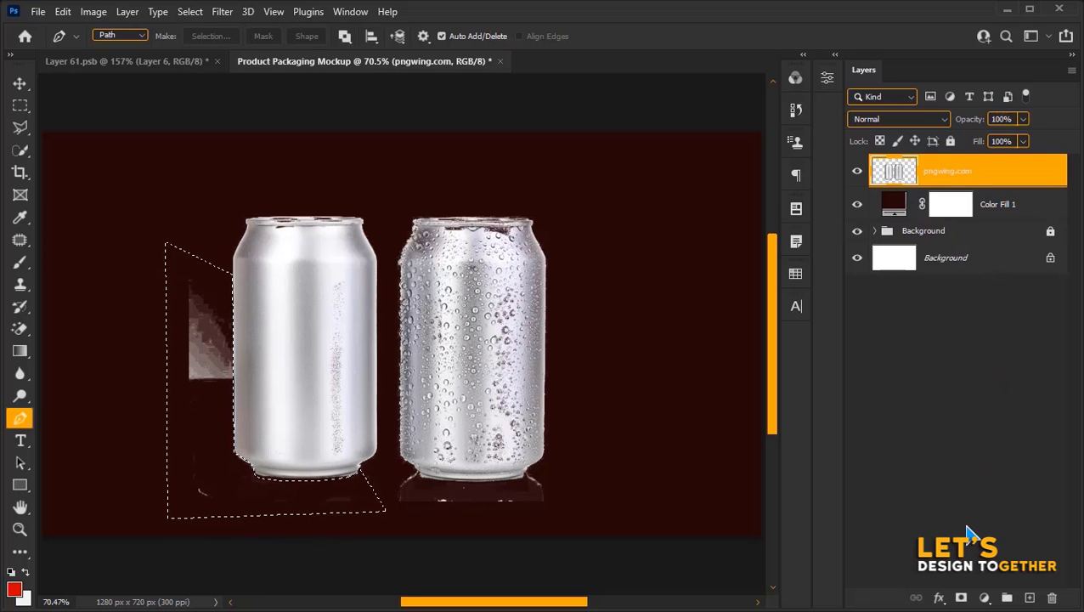
pyautogui.click(962, 597)
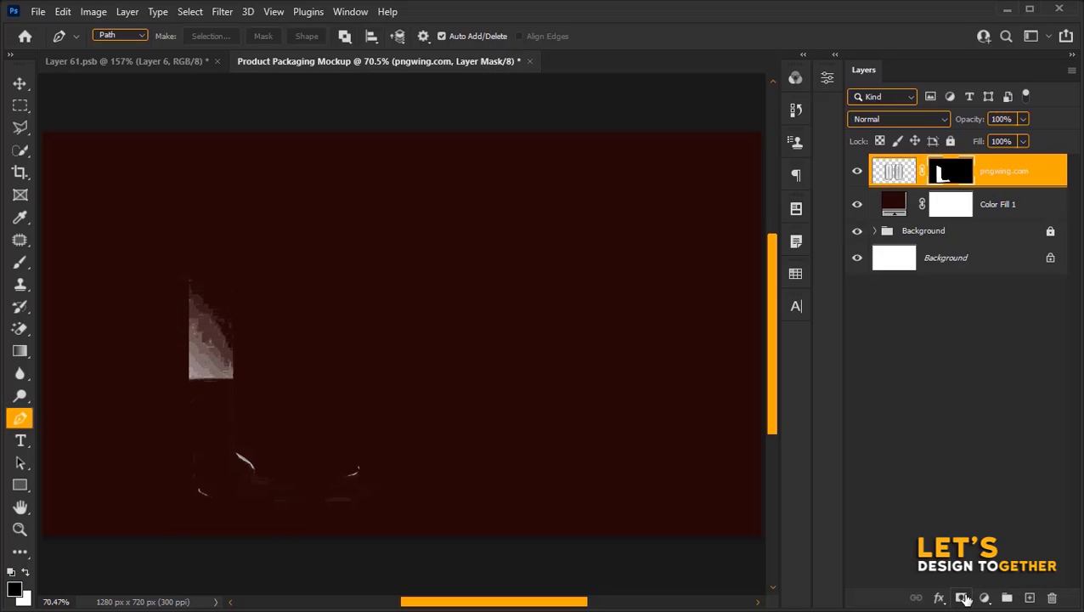
pyautogui.hotkey('ctrl', 'i')
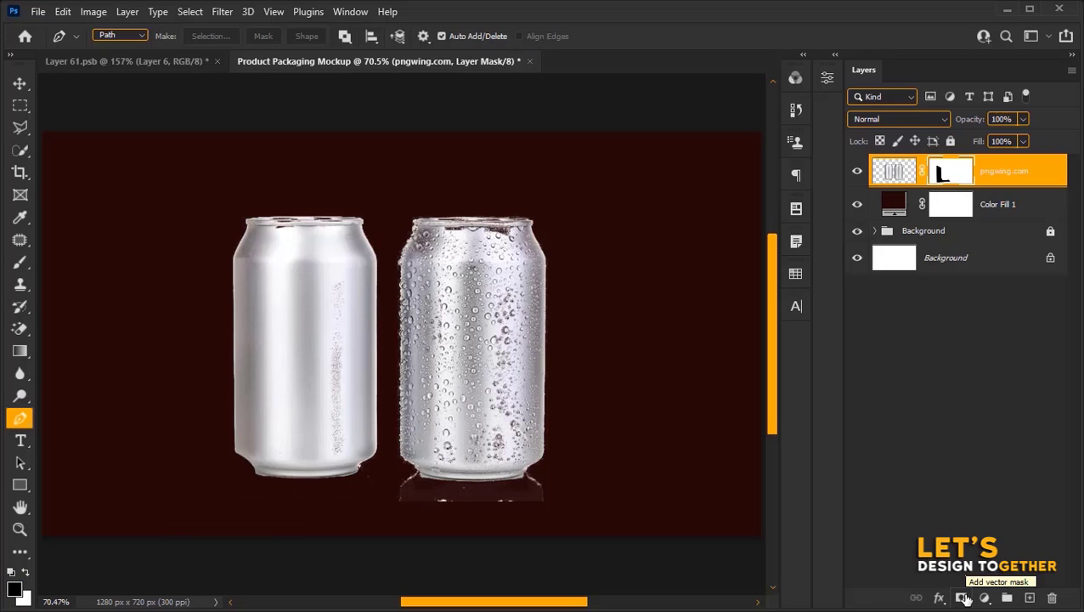
# - Select a rectangle around the droplet-covered can and fill it with black on the layer mask to hide that can
pyautogui.click(34, 104)
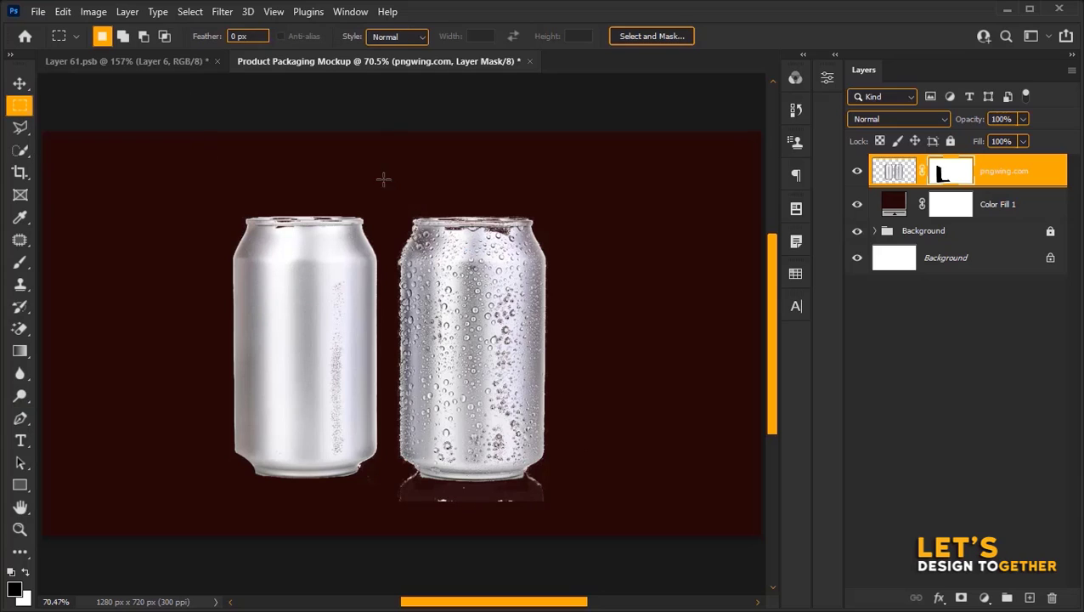
pyautogui.moveTo(383, 179); pyautogui.dragTo(641, 537)
pyautogui.hotkey('alt', 'BackSpace')
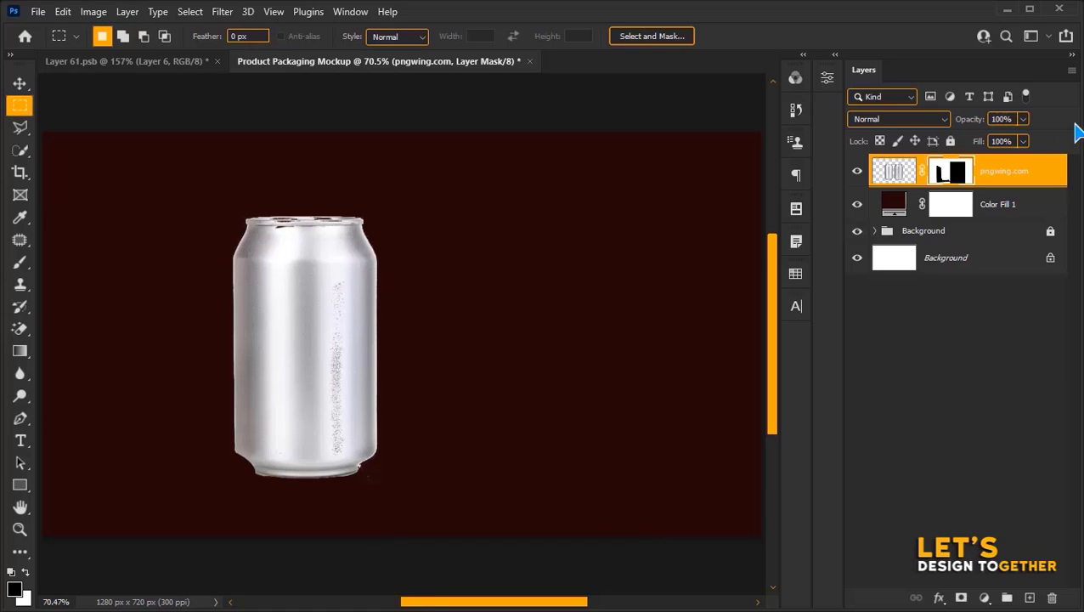
# - Delete the dark Color Fill 1 layer
pyautogui.click(897, 212)
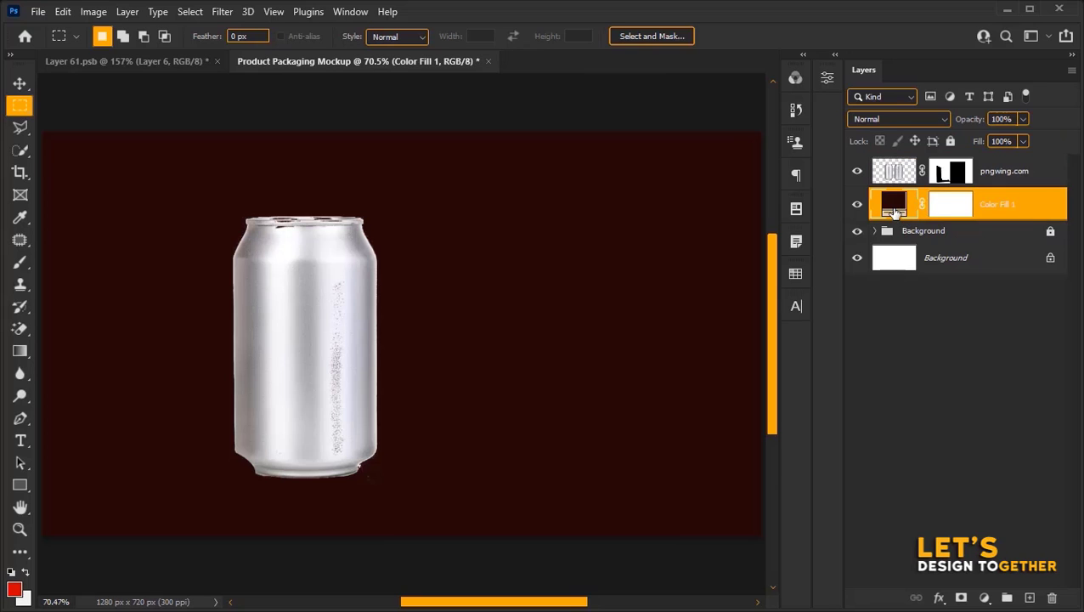
pyautogui.press('Delete')
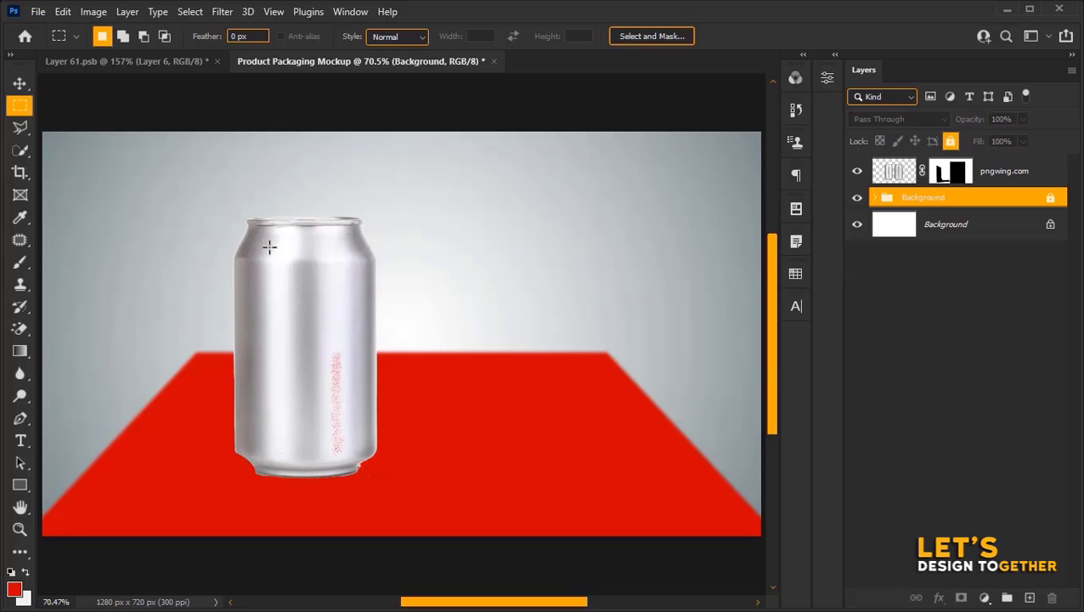
# - Copy the Coca-Cola label from Layer 61.psb into the Product Packaging Mockup document and stack it above the can layer
pyautogui.click(110, 62)
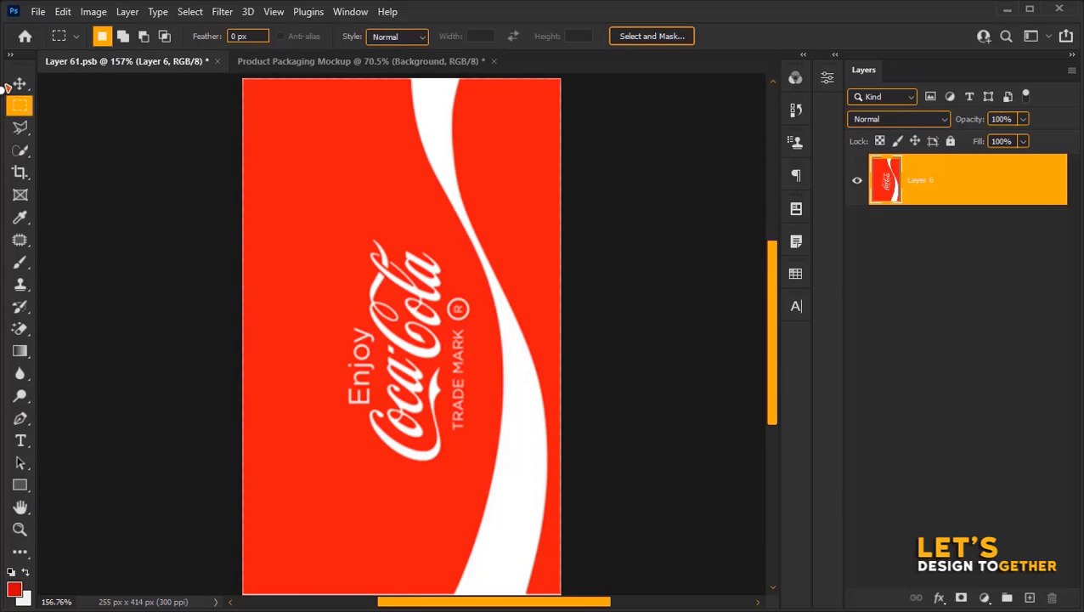
pyautogui.click(19, 83)
pyautogui.moveTo(391, 206); pyautogui.dragTo(363, 353)
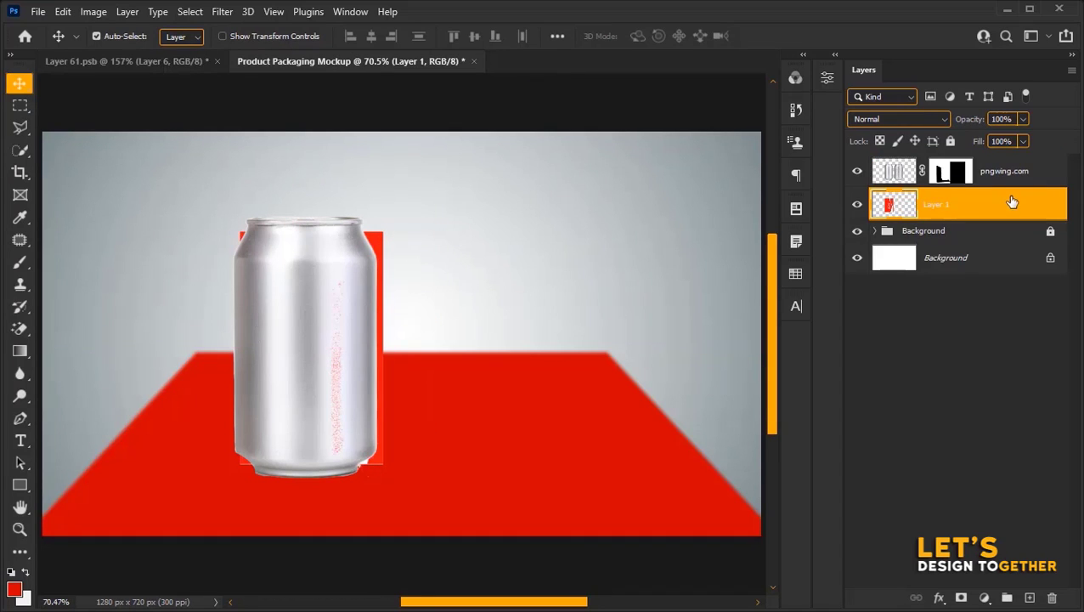
pyautogui.moveTo(1012, 201); pyautogui.dragTo(1008, 174)
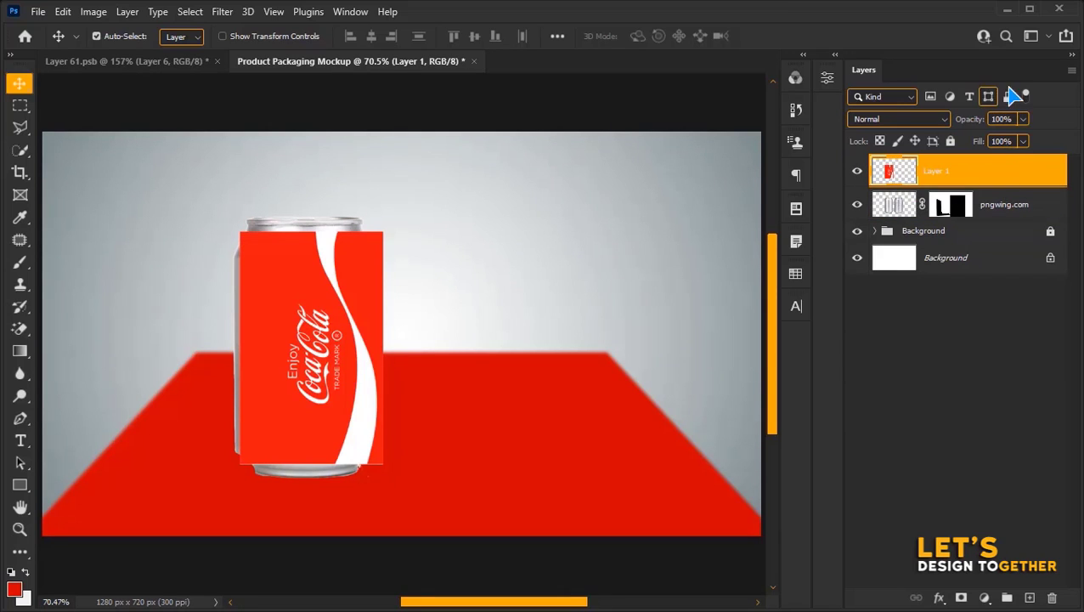
# - Lower the label layer's opacity to 50% and enlarge the label until it covers the whole can
pyautogui.click(1011, 119)
pyautogui.write('50')
pyautogui.press('Return')
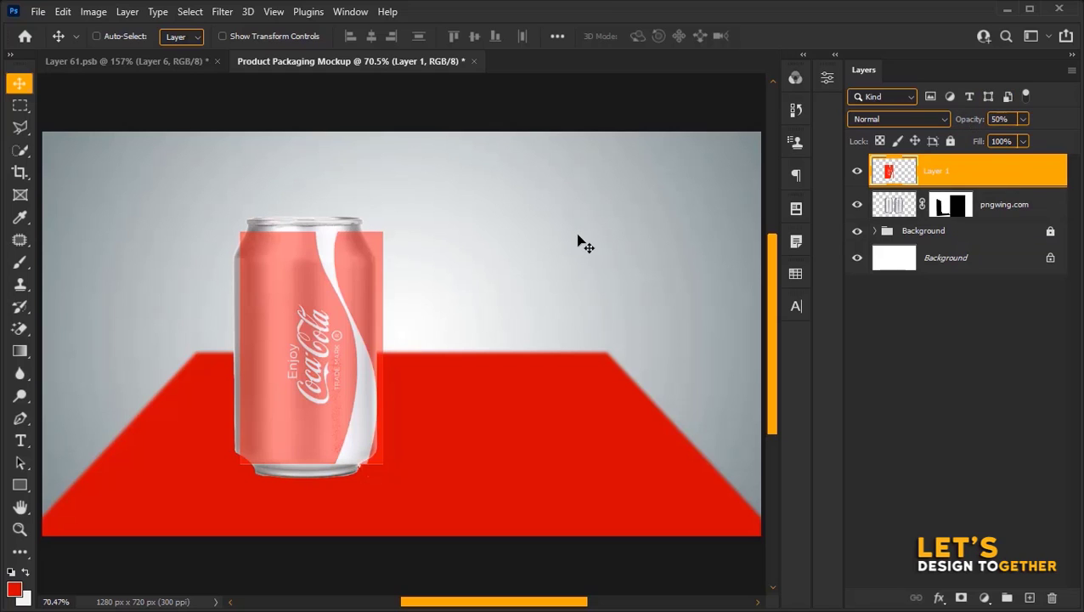
pyautogui.hotkey('ctrl', 't')
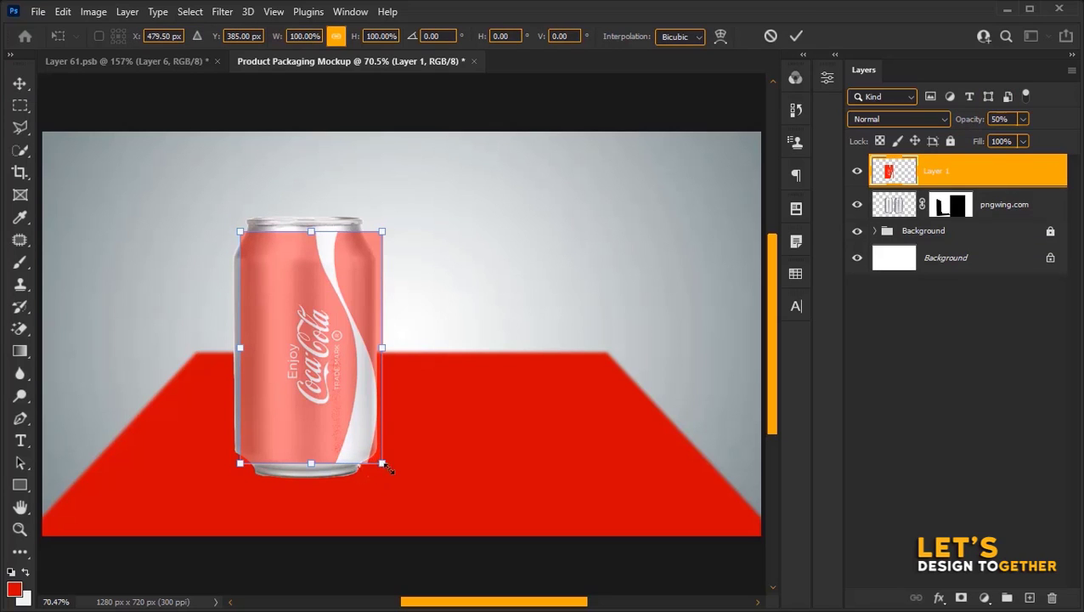
pyautogui.moveTo(379, 464); pyautogui.dragTo(348, 446)
pyautogui.press('Return')
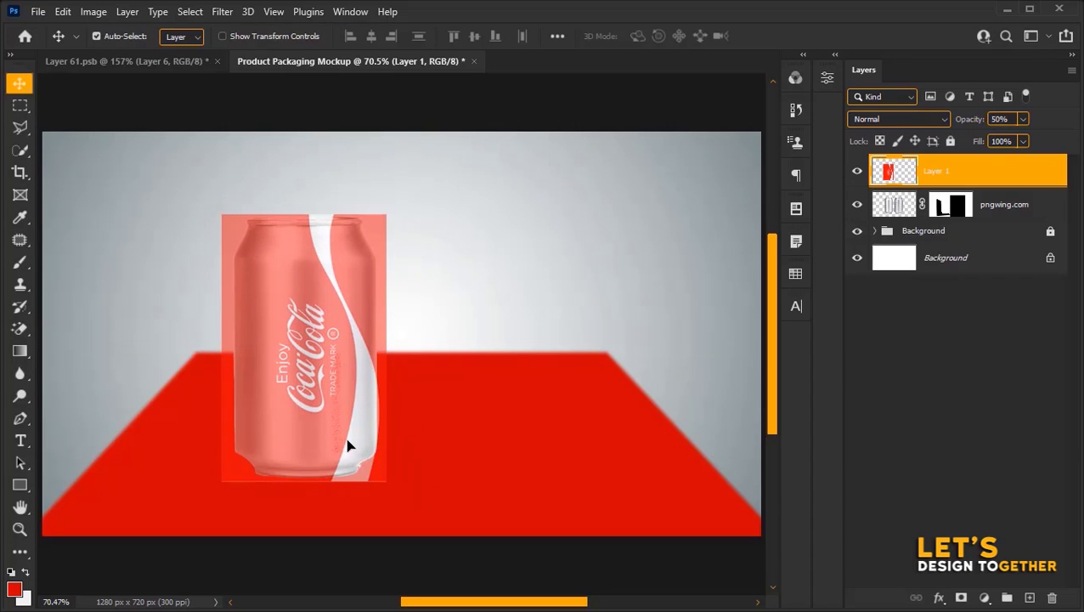
# - Set the label layer's opacity to 100% and clip it to the can layer with a clipping mask
pyautogui.click(1003, 119)
pyautogui.write('100')
pyautogui.press('Return')
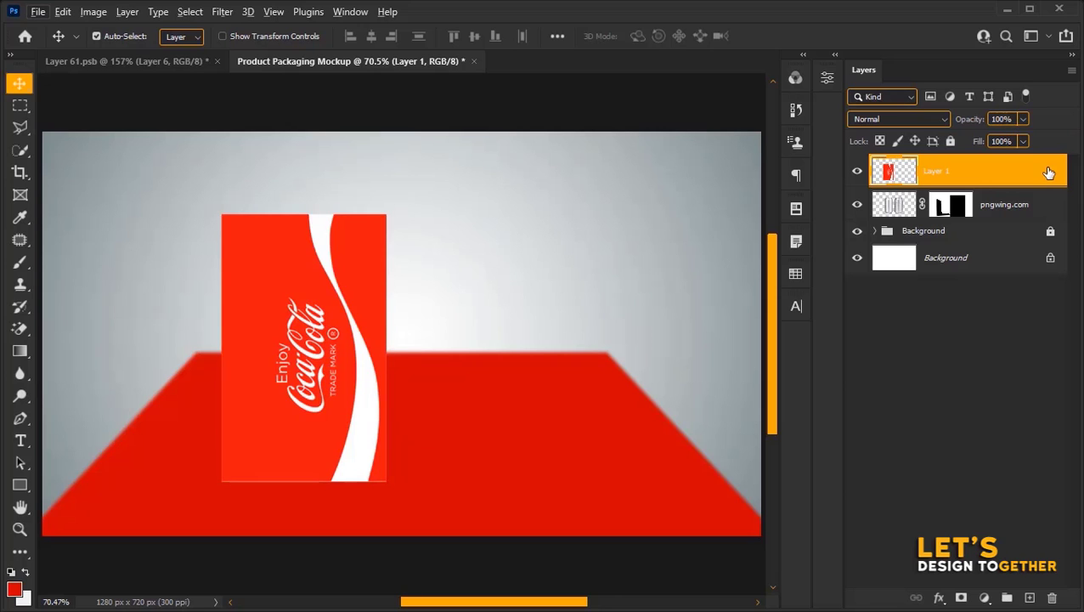
pyautogui.rightClick(1048, 173)
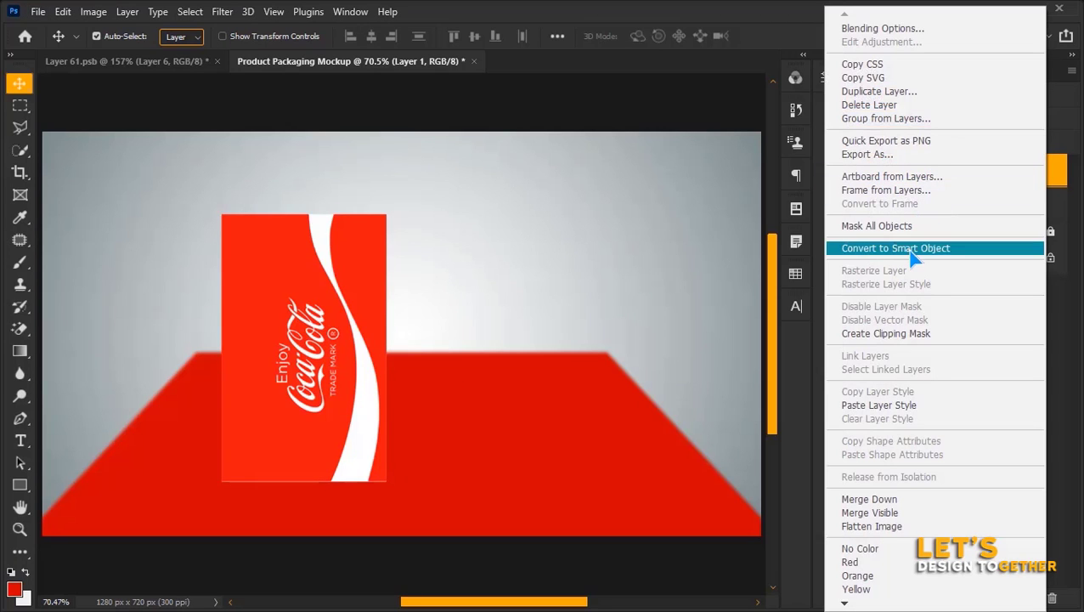
pyautogui.click(929, 334)
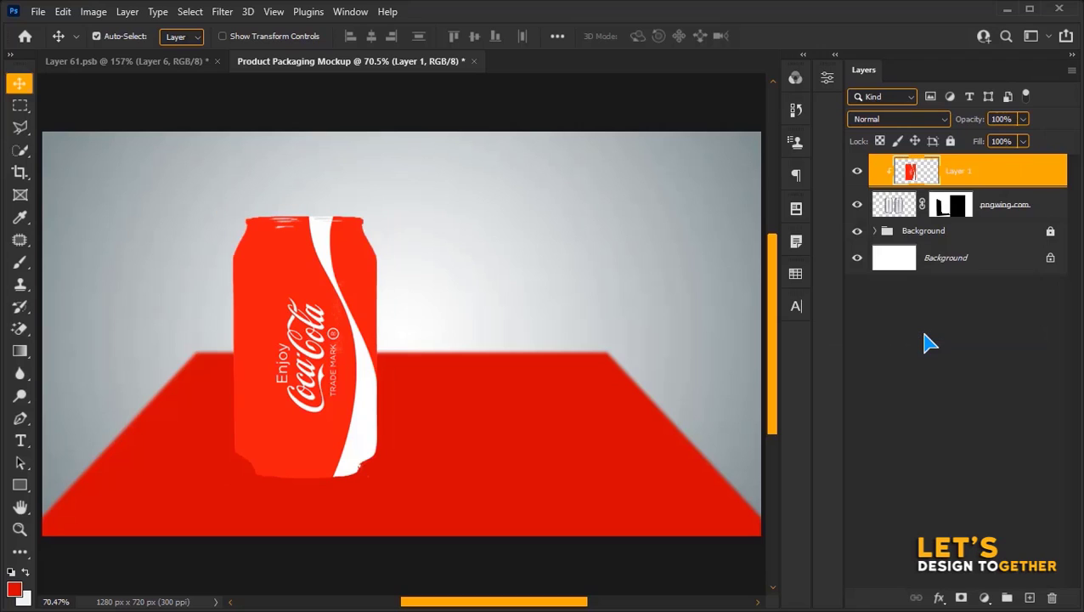
# - Set the label layer's blend mode to Linear Burn and its opacity to 86%
pyautogui.click(901, 119)
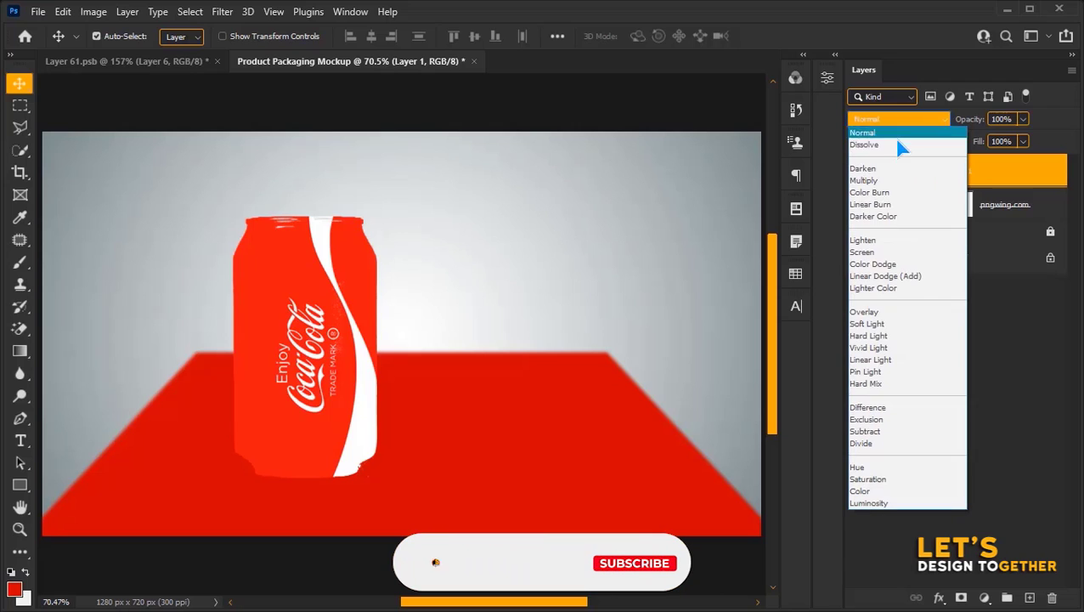
pyautogui.click(892, 206)
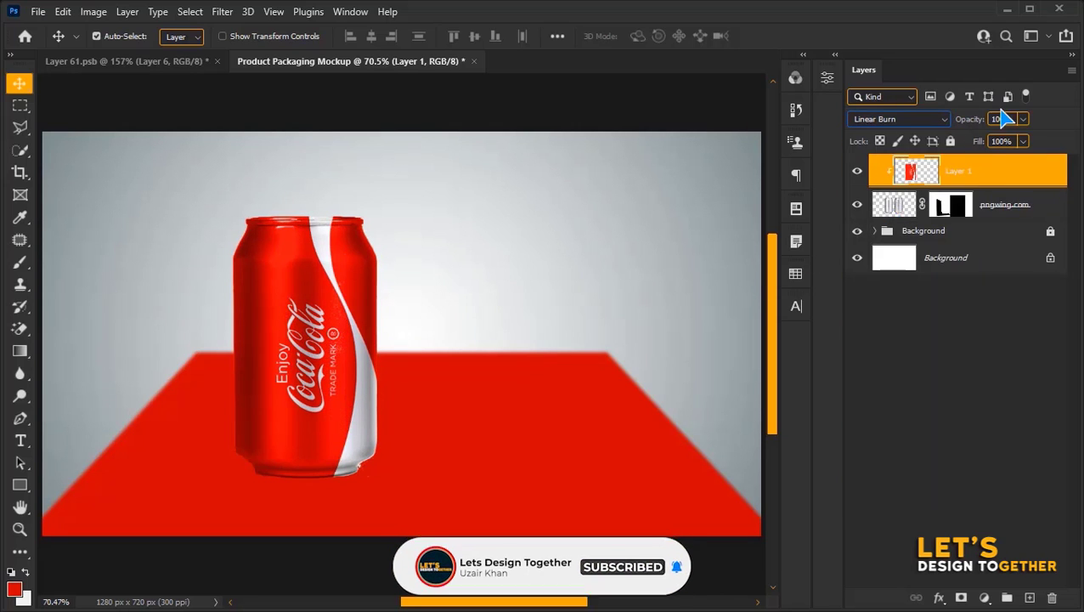
pyautogui.click(1005, 119)
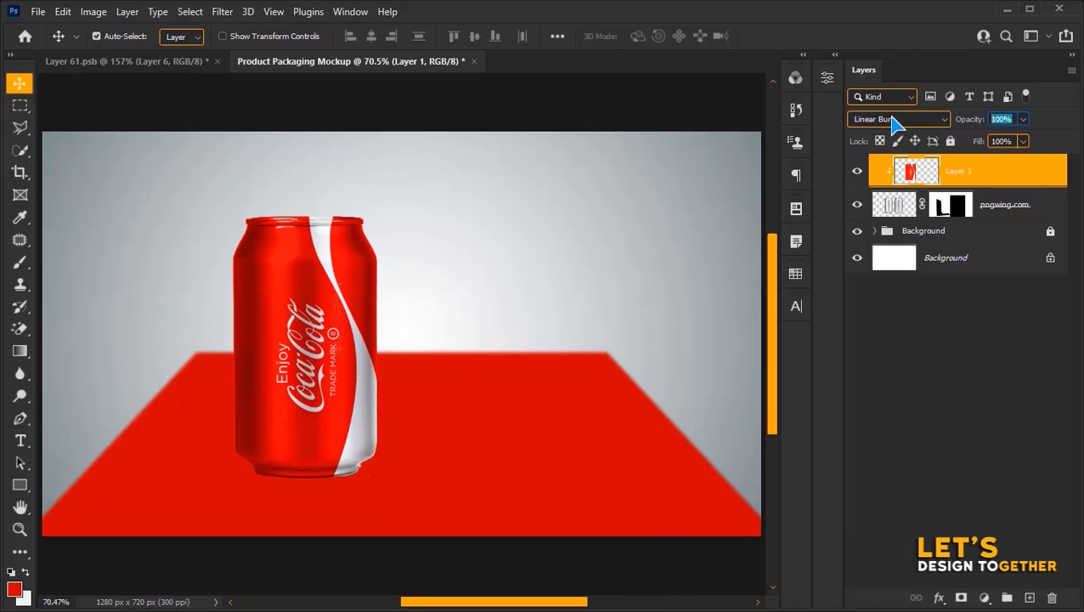
pyautogui.write('86')
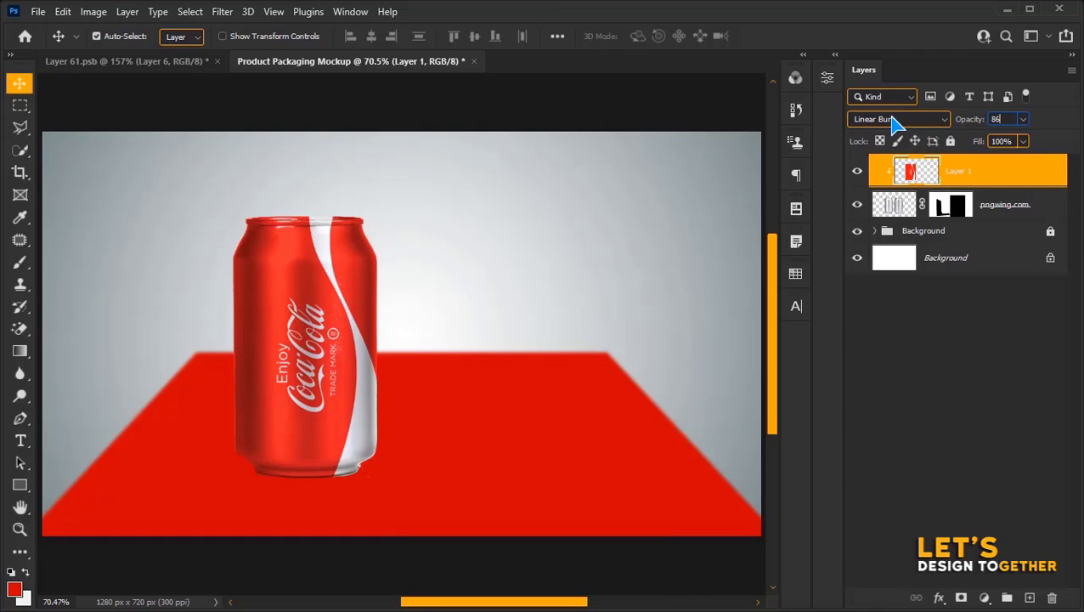
pyautogui.press('Return')
# - Convert the label layer to a smart object and open its contents for editing
pyautogui.rightClick(1001, 176)
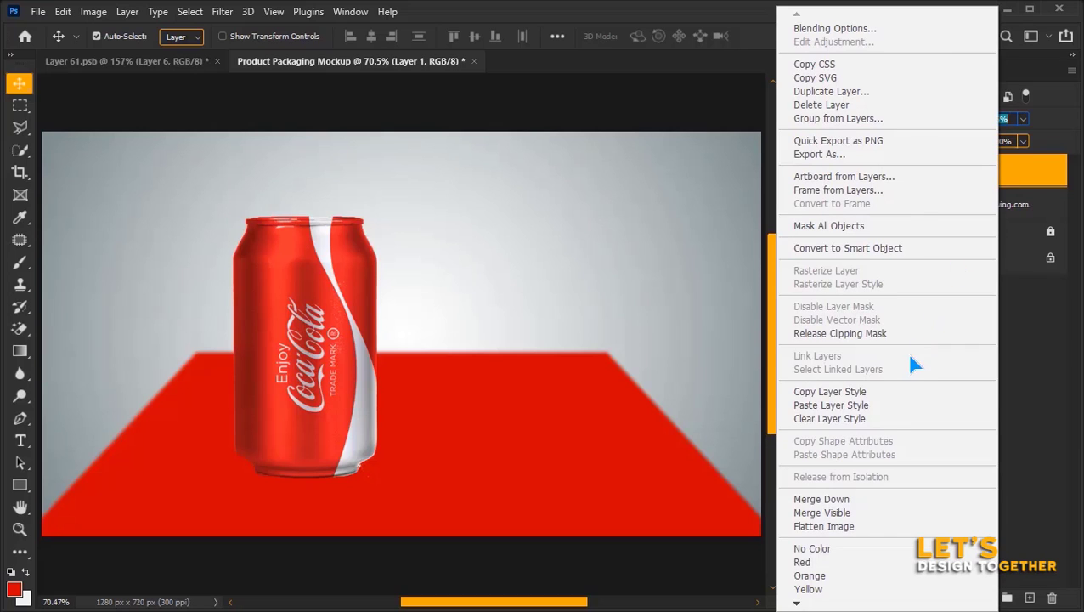
pyautogui.click(850, 247)
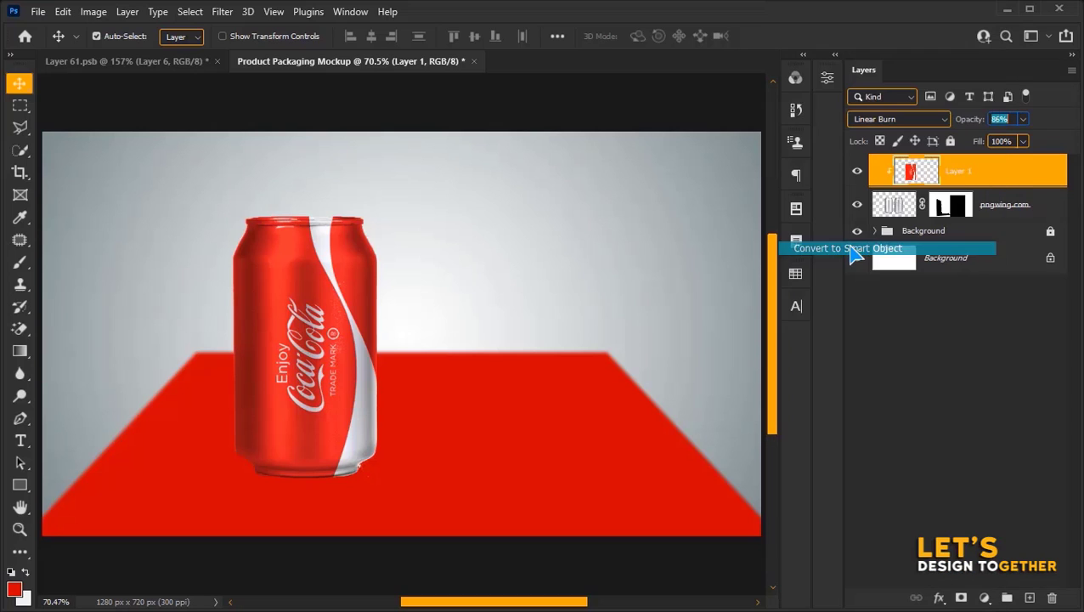
pyautogui.doubleClick(921, 174)
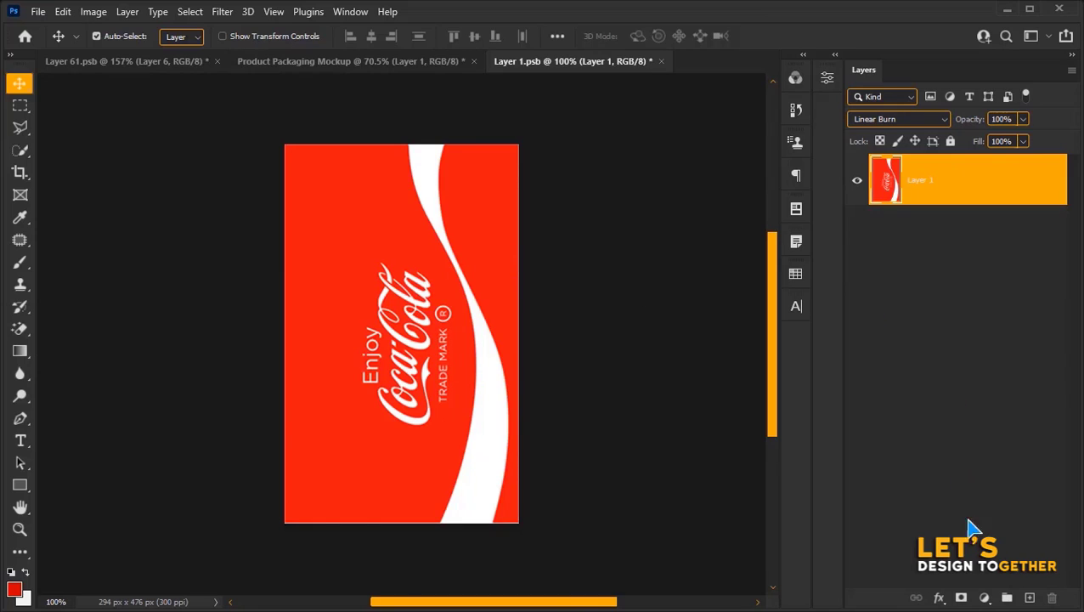
pyautogui.click(38, 12)
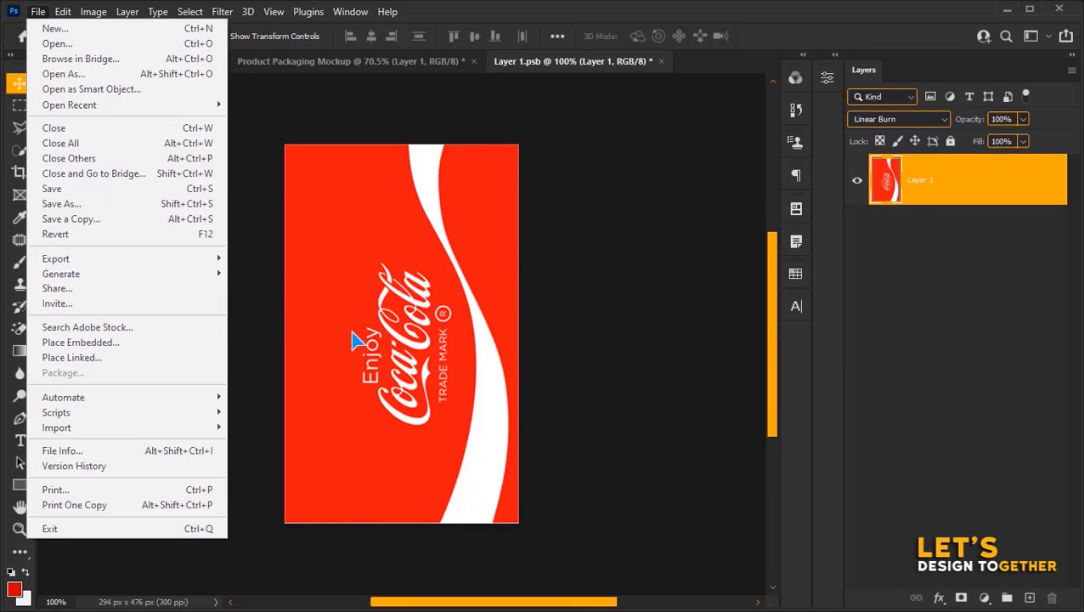
pyautogui.click(781, 313)
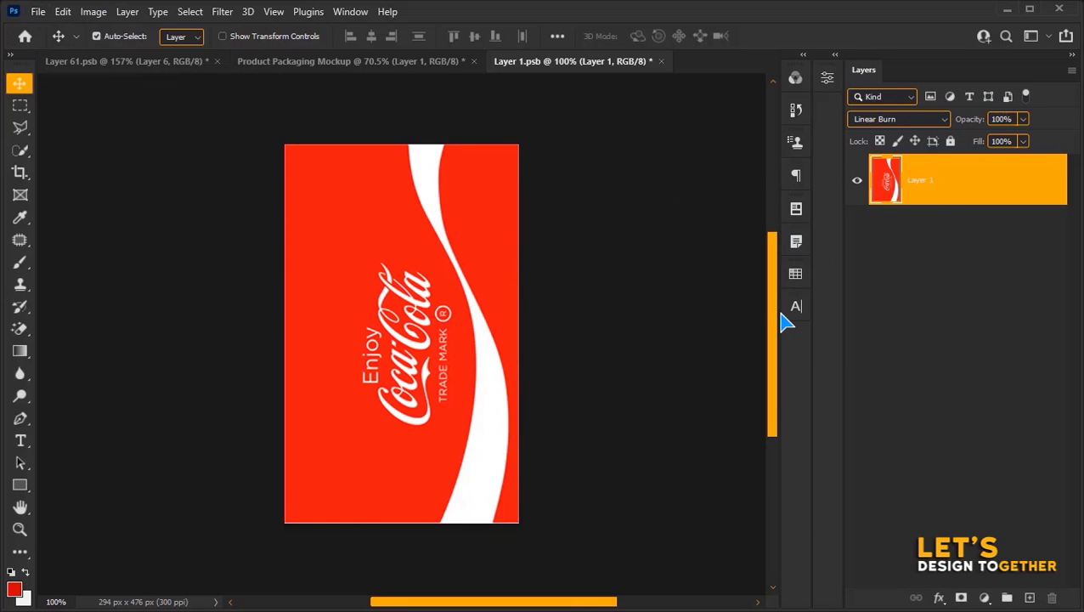
# - Add a bright green (#81f406) solid color fill layer, clip it to the label artwork and set its blend mode to Exclusion
pyautogui.click(984, 599)
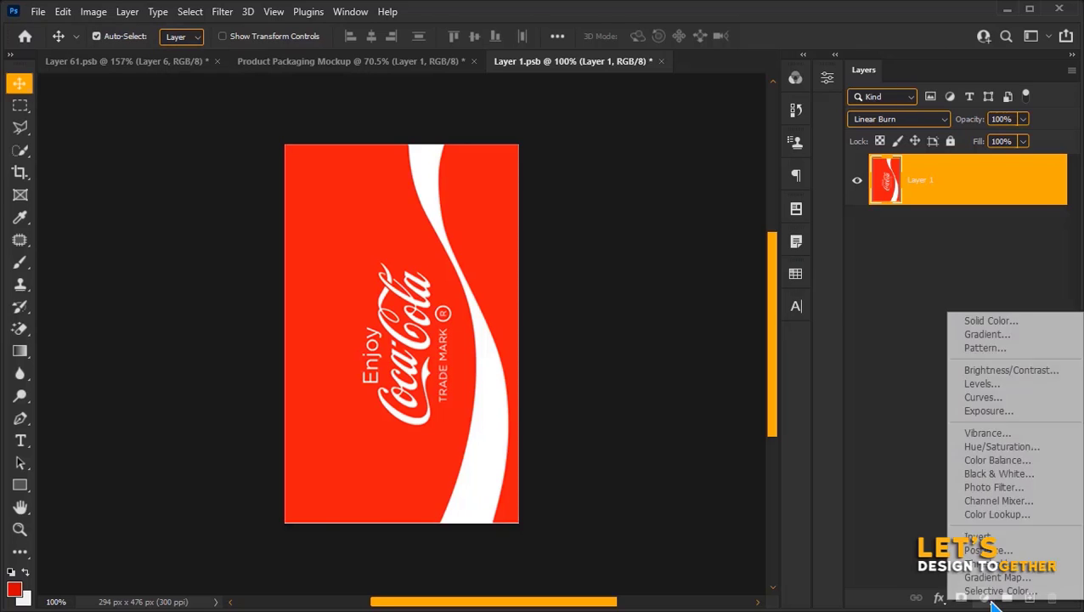
pyautogui.click(1030, 322)
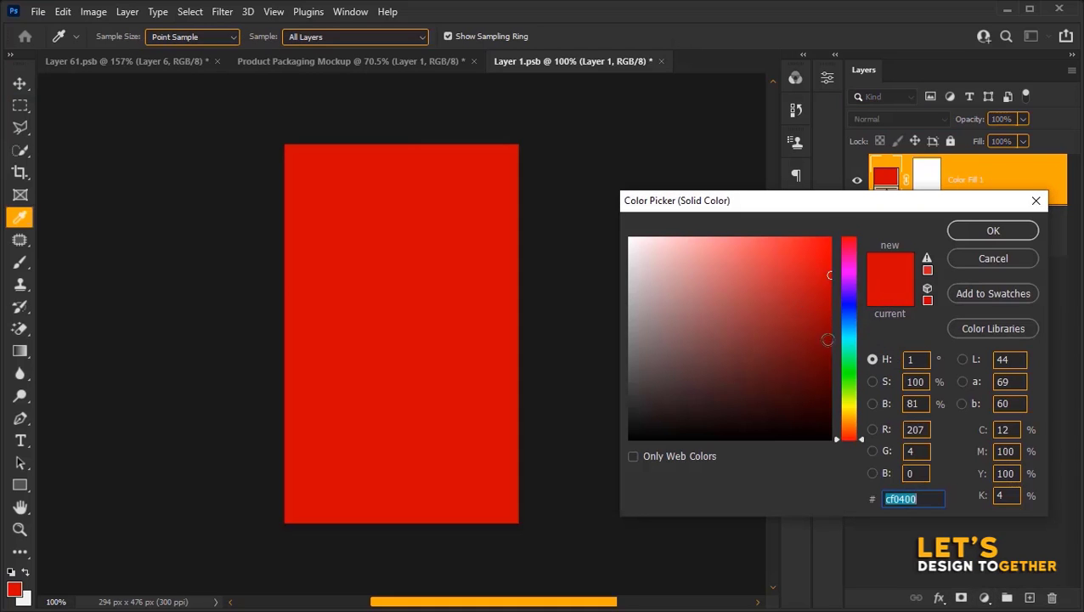
pyautogui.moveTo(827, 339); pyautogui.dragTo(843, 384)
pyautogui.moveTo(818, 246); pyautogui.dragTo(826, 245)
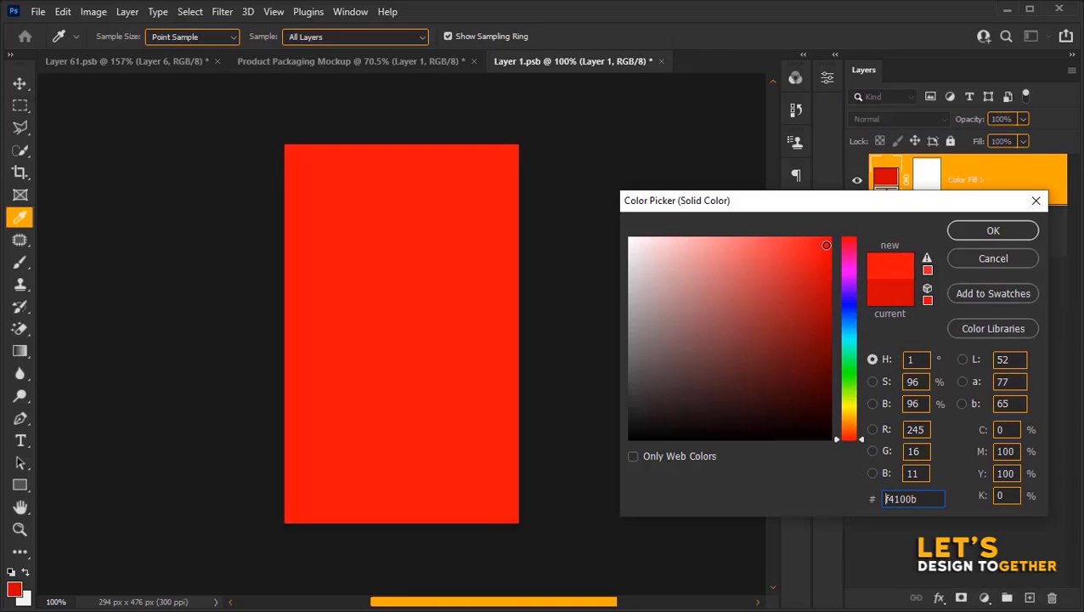
pyautogui.moveTo(860, 440); pyautogui.dragTo(860, 393)
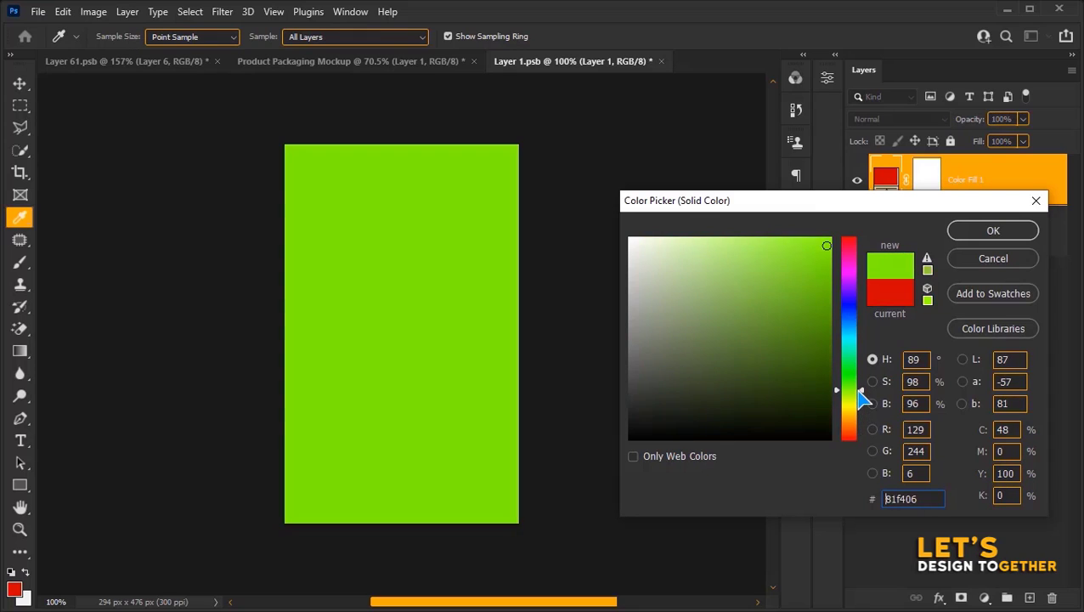
pyautogui.press('Return')
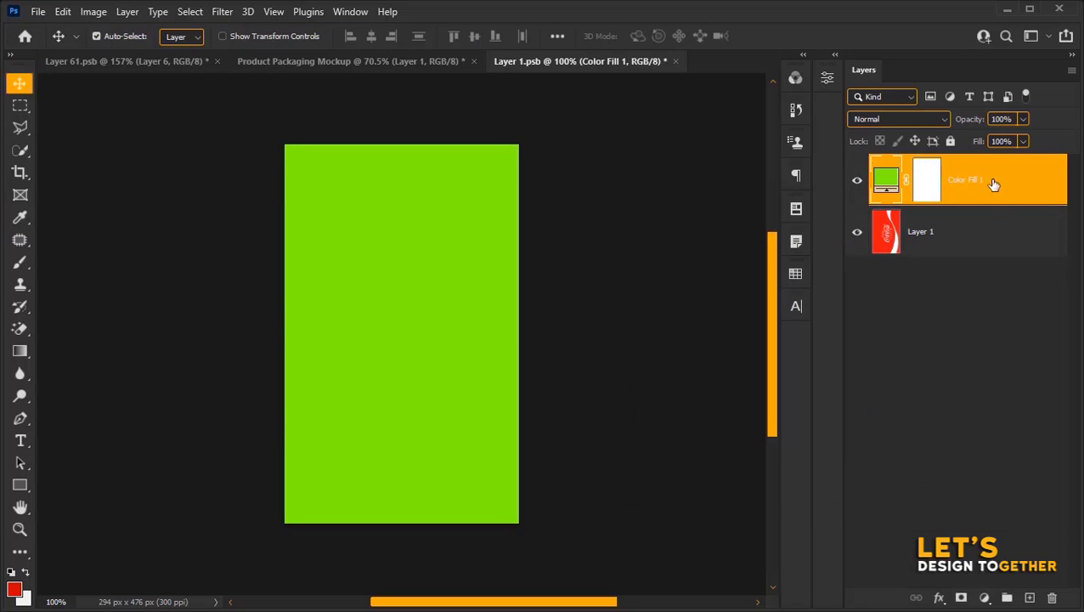
pyautogui.click(921, 121)
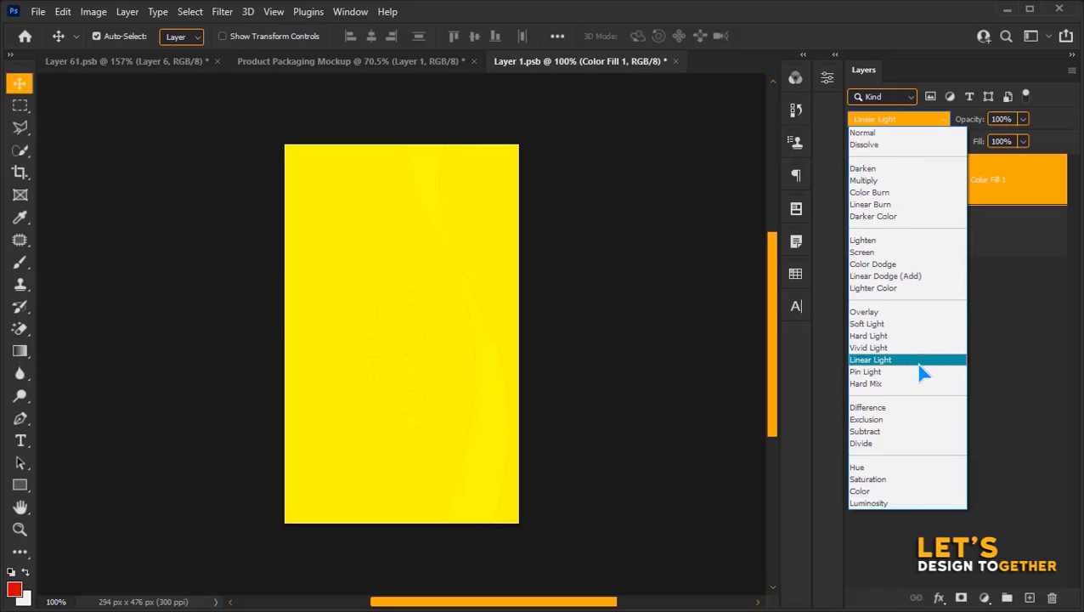
pyautogui.click(923, 421)
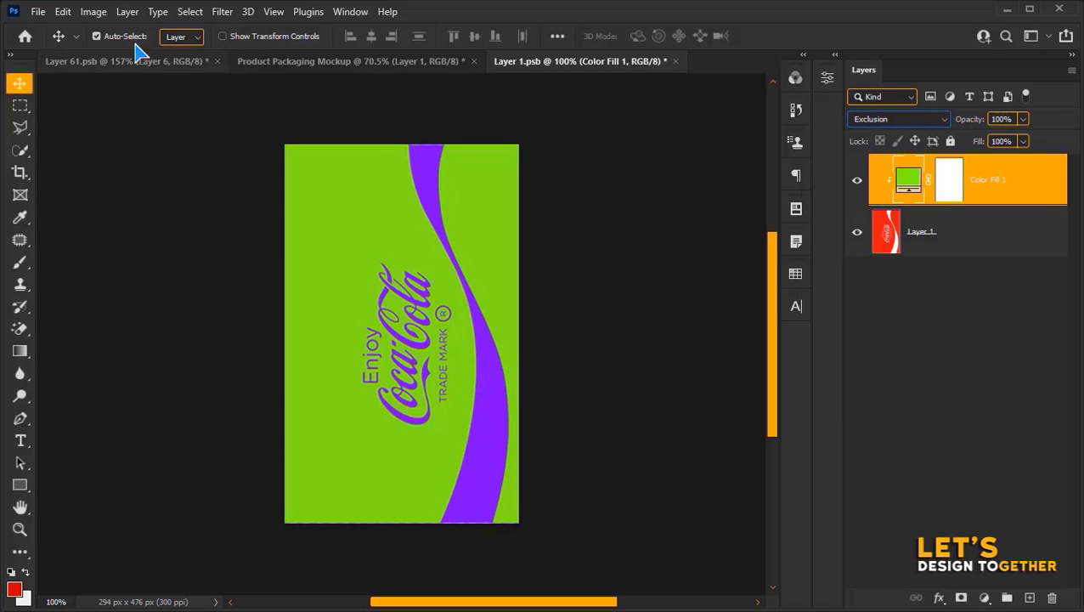
# - Save the label smart object and return to the Product Packaging Mockup document to check the recolored label
pyautogui.click(38, 14)
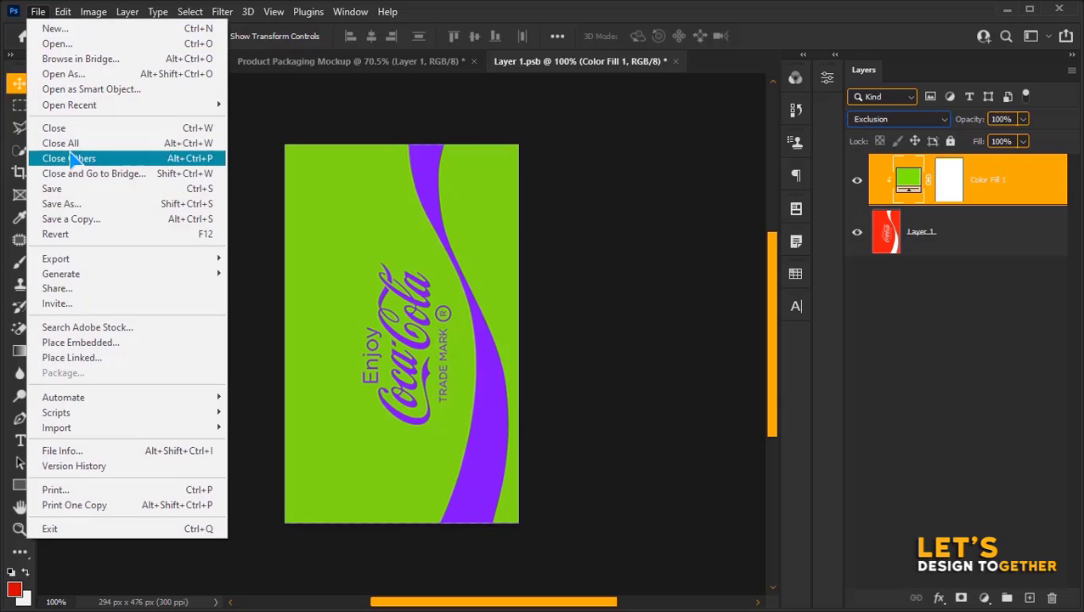
pyautogui.click(81, 189)
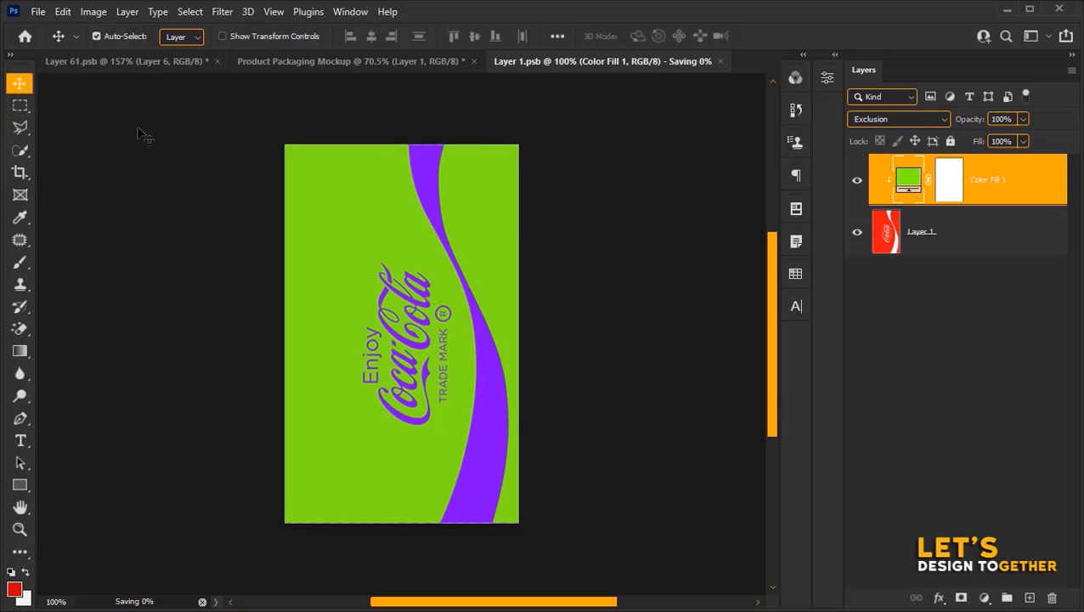
pyautogui.click(308, 66)
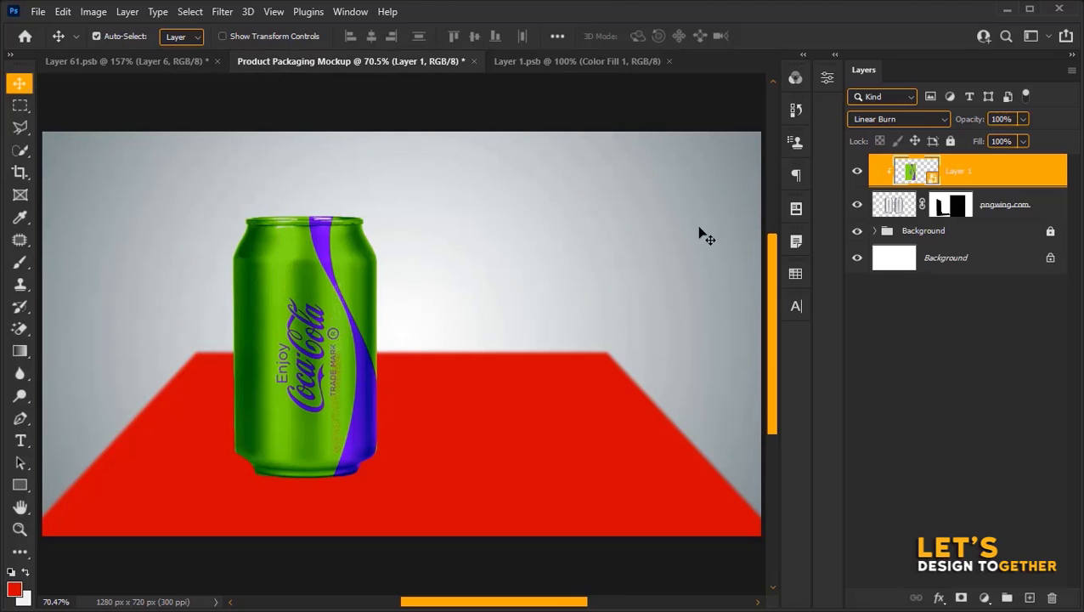
pyautogui.click(858, 173)
pyautogui.click(858, 173)
# - Rotate the label and can layers together by -45° and move them about 138 px right and 129 px up
pyautogui.keyDown('ctrl'); pyautogui.click(1042, 216); pyautogui.keyUp('ctrl')
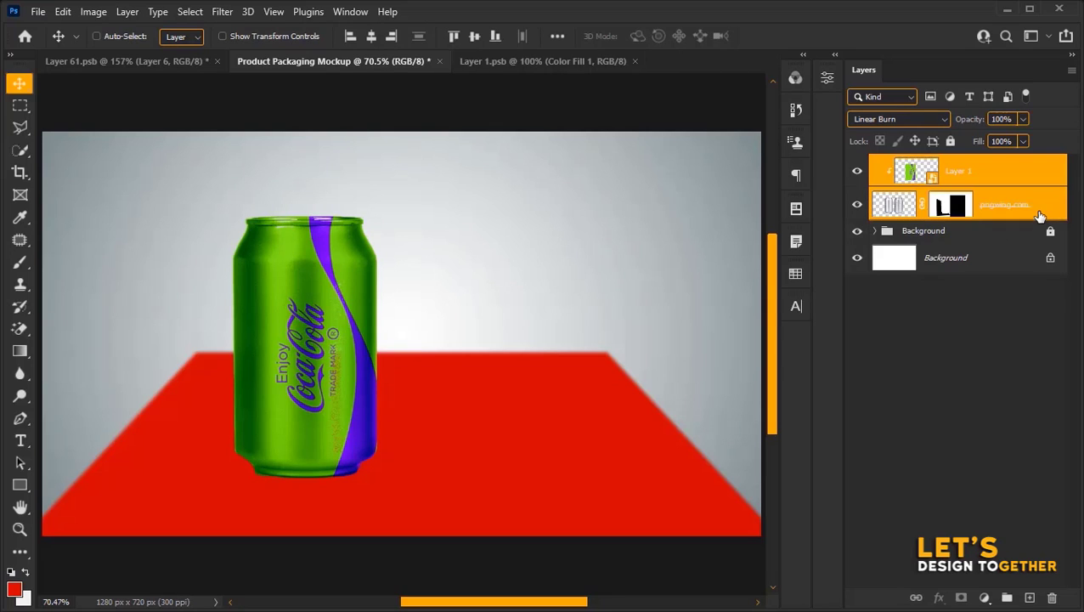
pyautogui.hotkey('ctrl', 't')
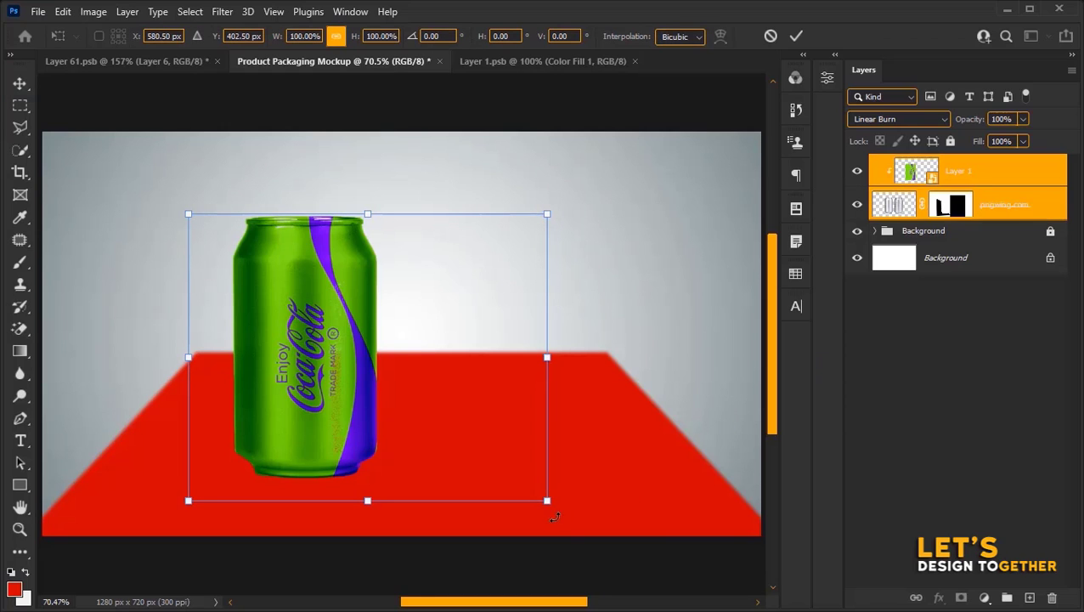
pyautogui.moveTo(564, 501); pyautogui.dragTo(570, 331)
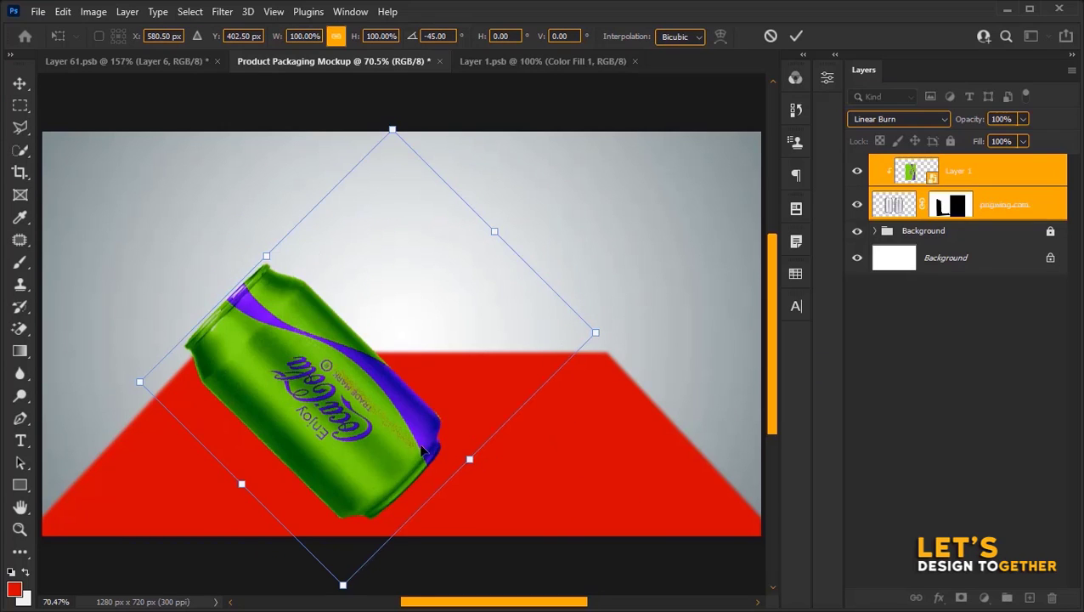
pyautogui.moveTo(411, 441); pyautogui.dragTo(479, 362)
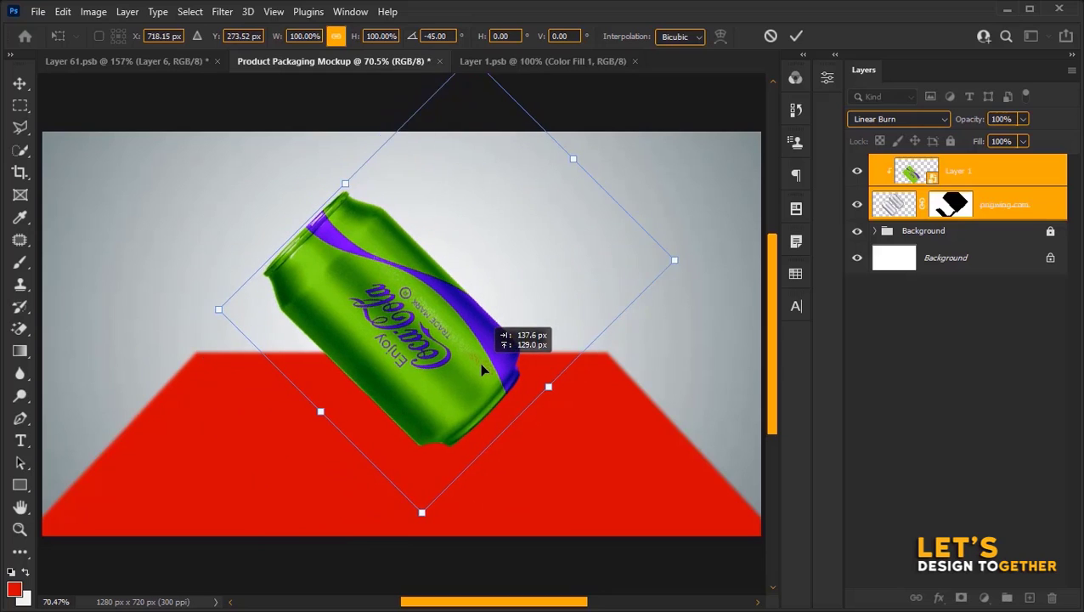
pyautogui.press('Return')
pyautogui.click(568, 425)
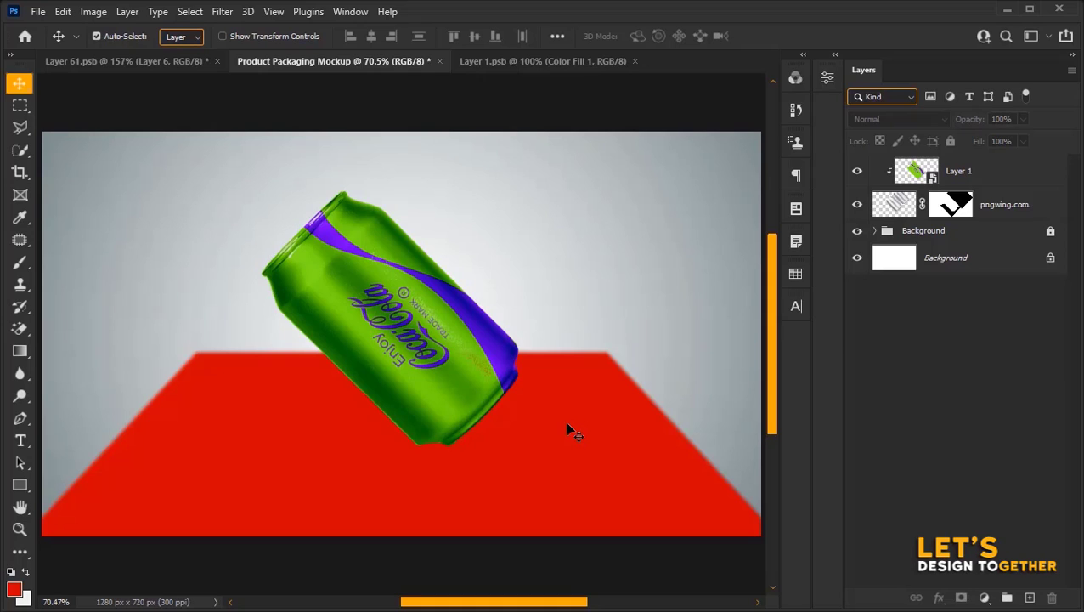
# - Add an empty layer directly above the Background group and reset the foreground and background colors to default black and white
pyautogui.click(916, 237)
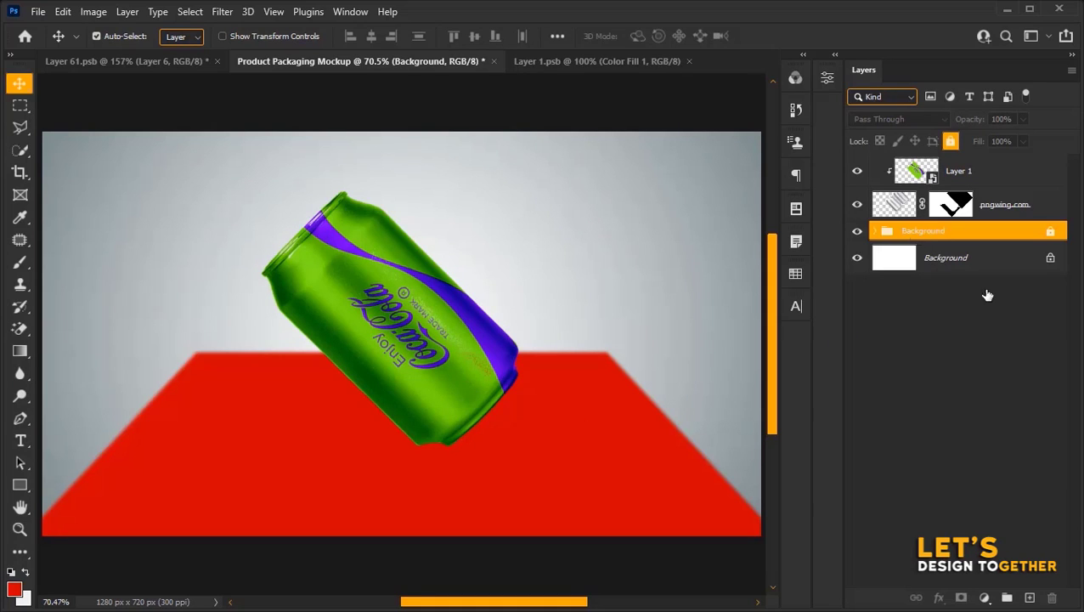
pyautogui.click(1028, 597)
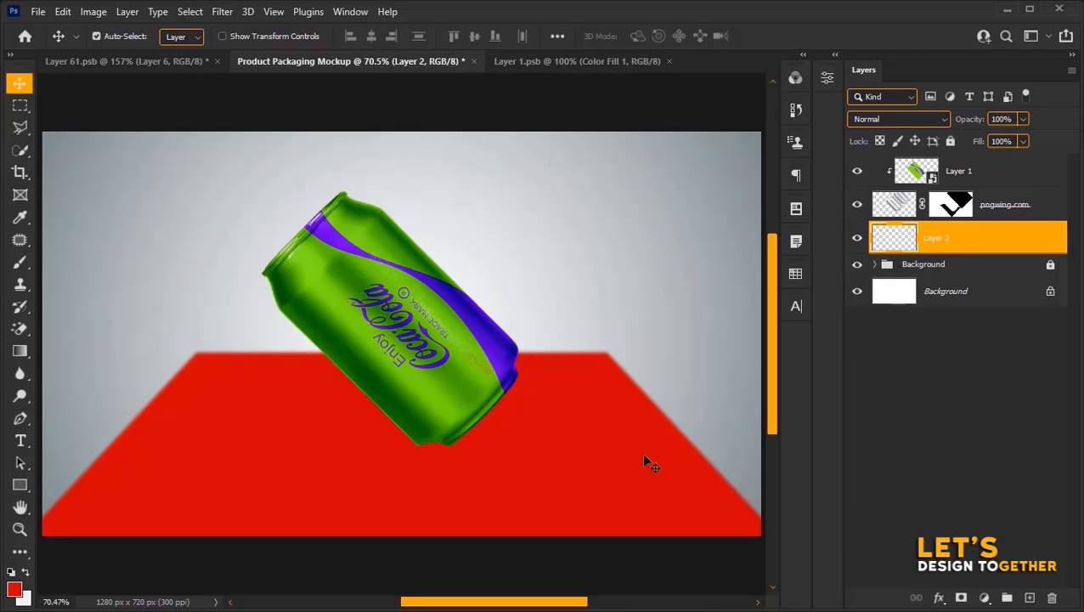
pyautogui.press('d')
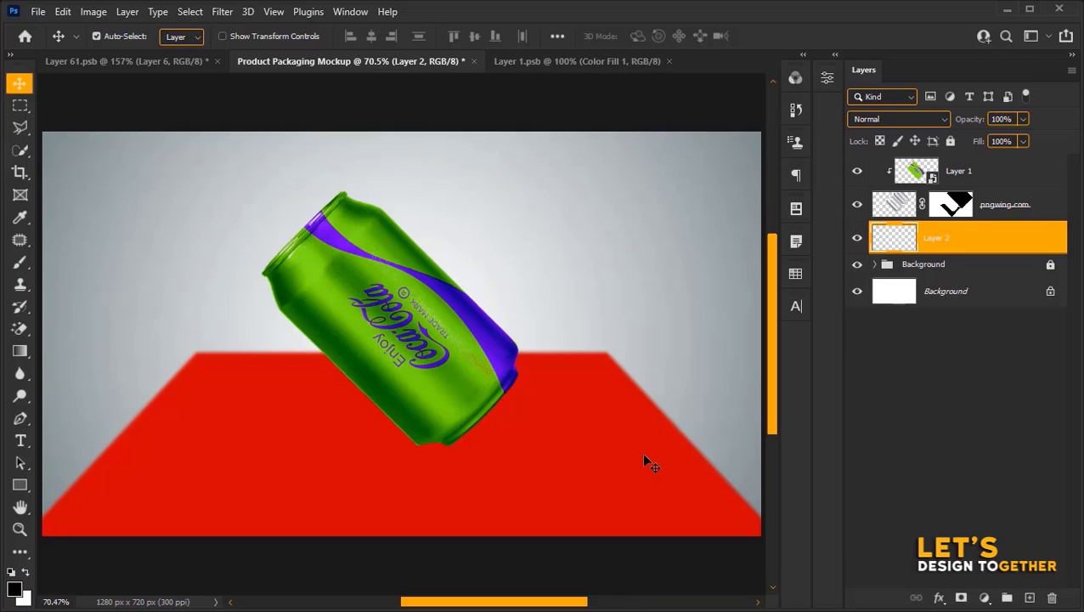
# - Paint a soft black spot on the red floor with a 175 px brush at 60% opacity and 80% flow
pyautogui.click(18, 267)
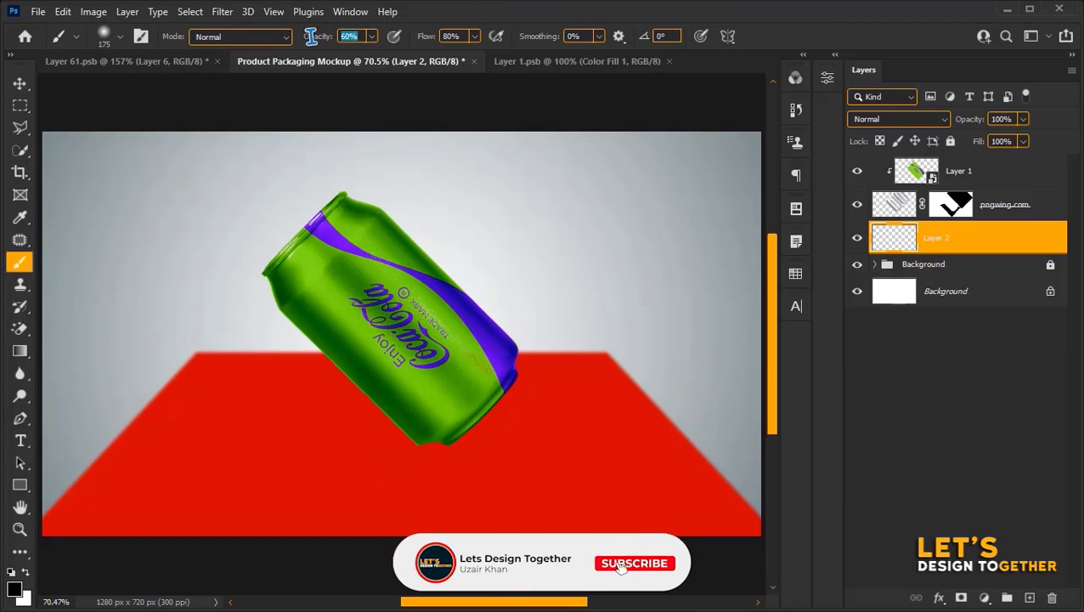
pyautogui.click(348, 35)
pyautogui.click(450, 35)
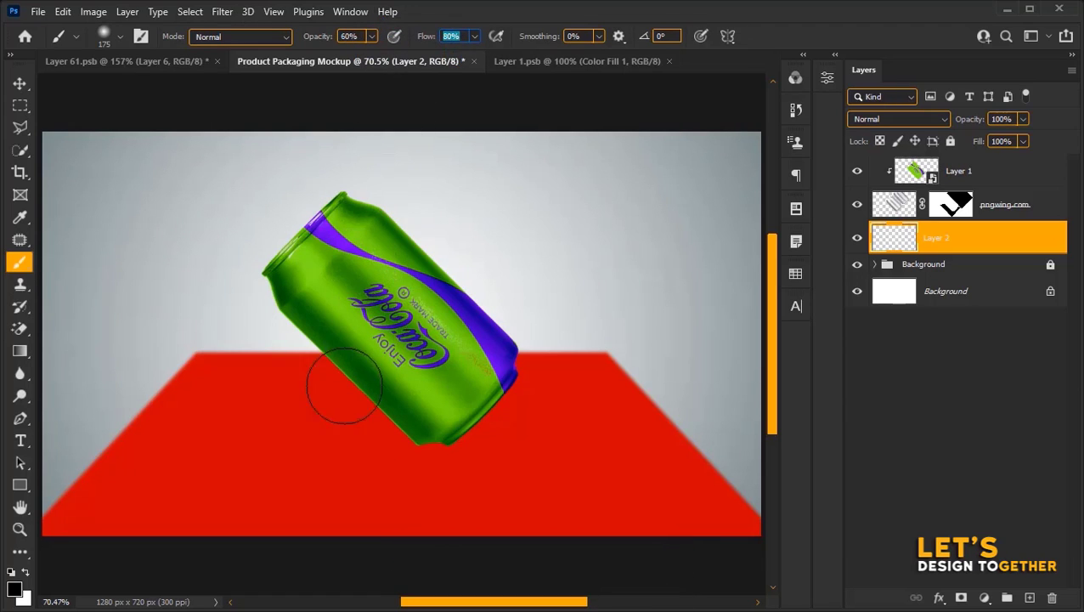
pyautogui.click(311, 422)
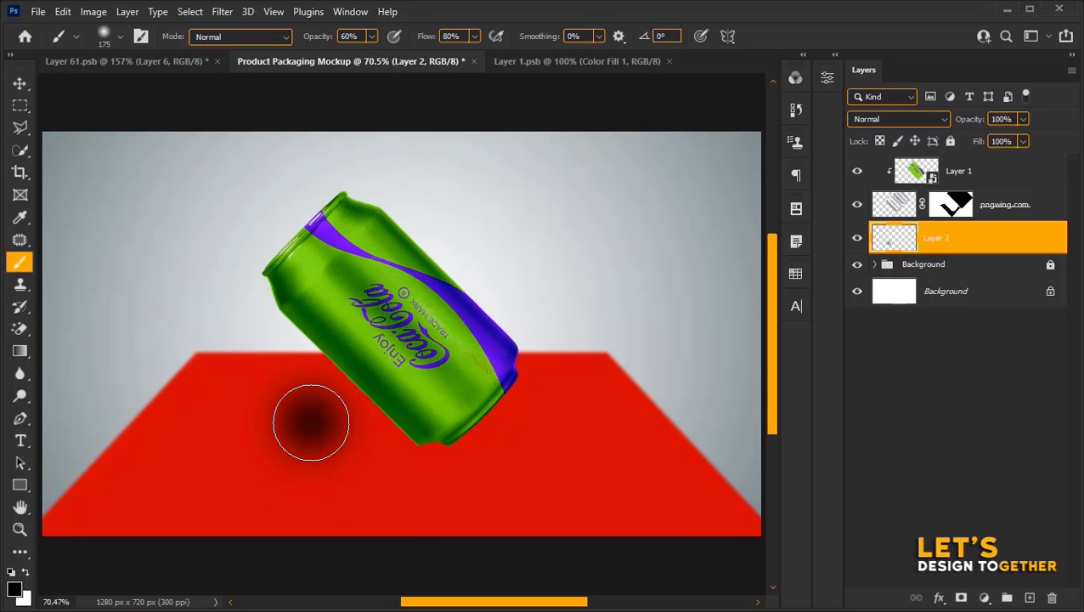
pyautogui.click(311, 422)
# - Widen the black spot and flatten it to about 15.6% height as a shadow beneath the can, with 75% layer opacity
pyautogui.hotkey('ctrl', 't')
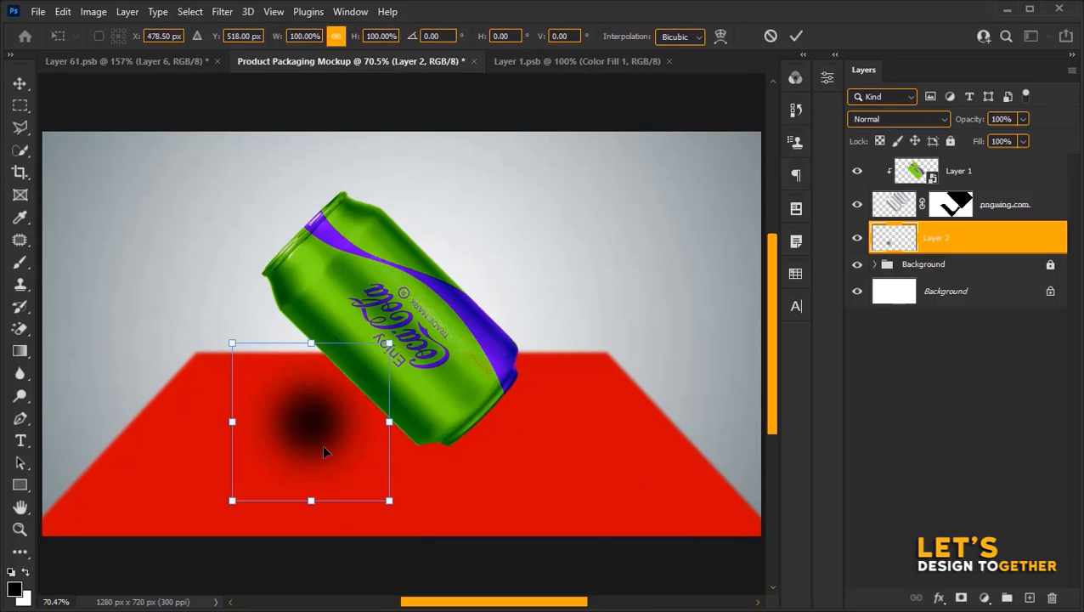
pyautogui.moveTo(391, 421); pyautogui.dragTo(585, 422)
pyautogui.moveTo(408, 343)
pyautogui.mouseDown()
pyautogui.moveTo(408, 470)
pyautogui.moveTo(428, 446)
pyautogui.moveTo(395, 458)
pyautogui.mouseUp()
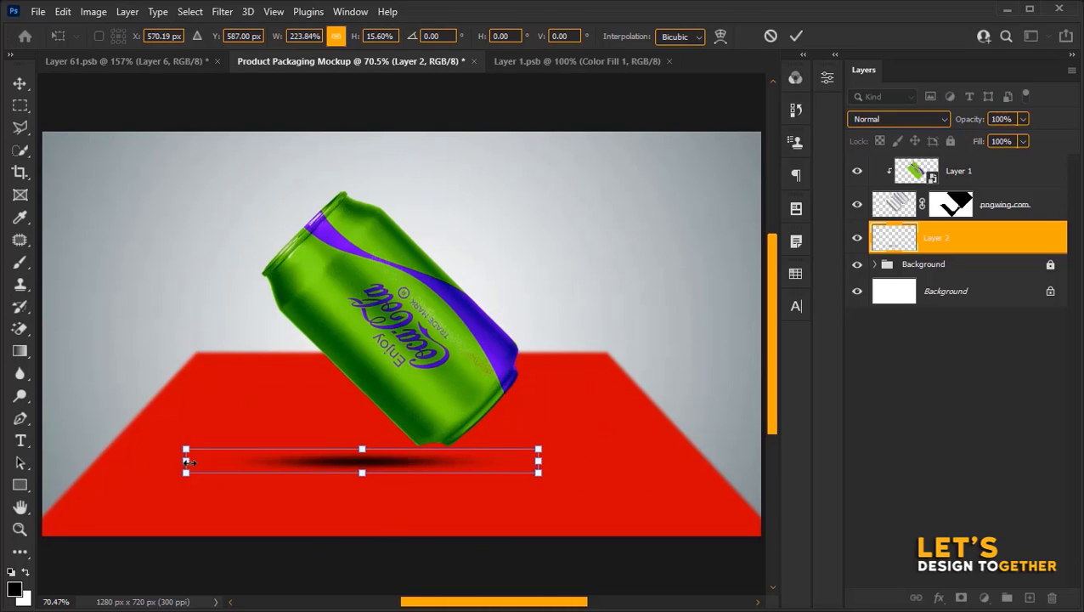
pyautogui.moveTo(184, 461); pyautogui.dragTo(217, 462)
pyautogui.moveTo(408, 463); pyautogui.dragTo(393, 469)
pyautogui.press('Return')
pyautogui.press('b')
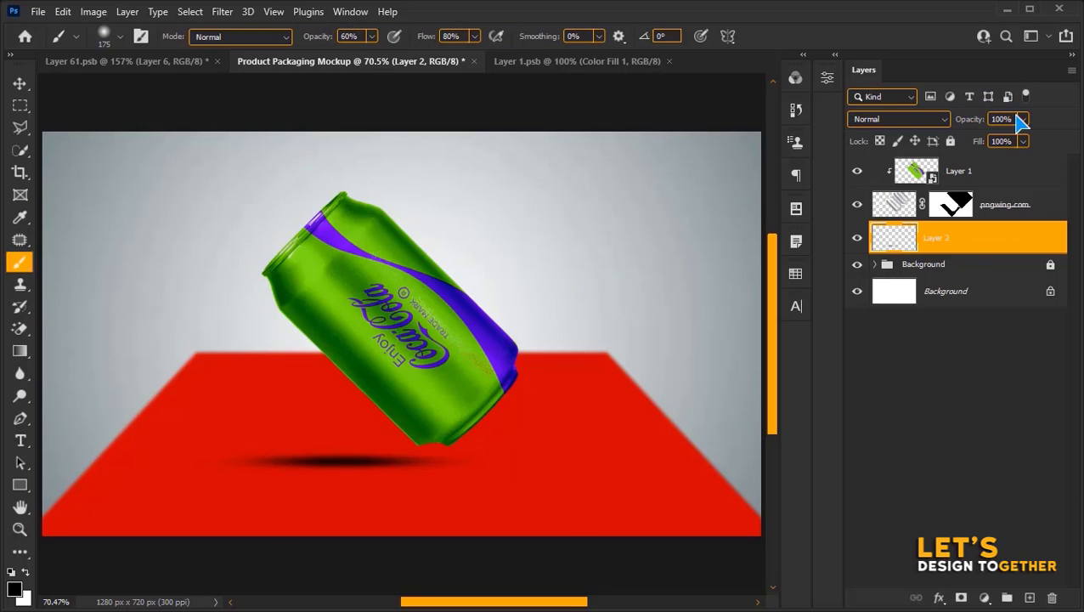
pyautogui.write('75')
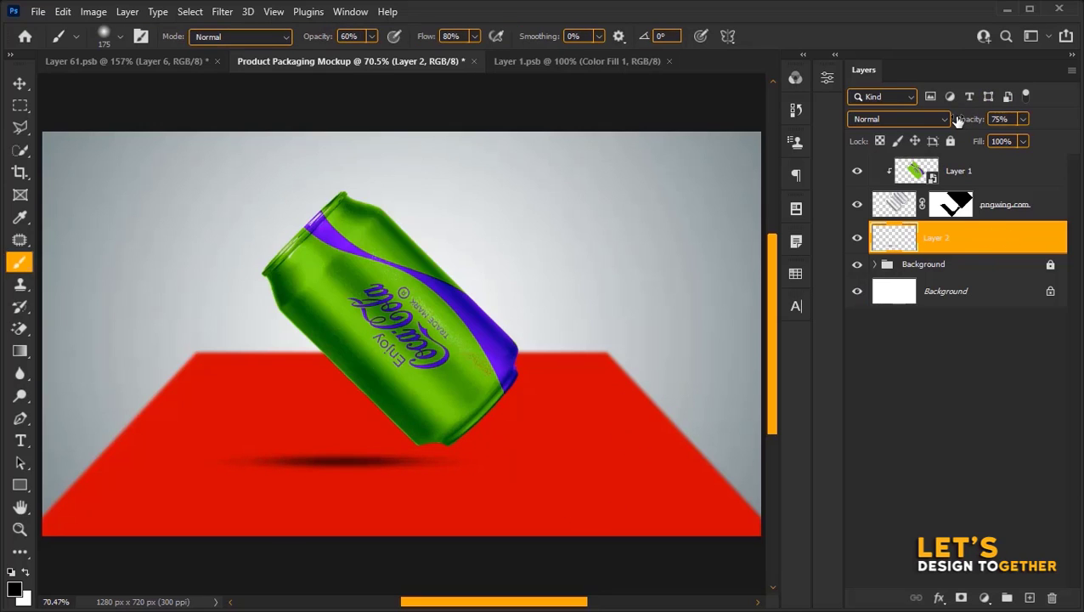
# - Soften the shadow beneath the can with a Gaussian Blur of 7 pixels radius
pyautogui.click(222, 11)
pyautogui.moveTo(291, 220)
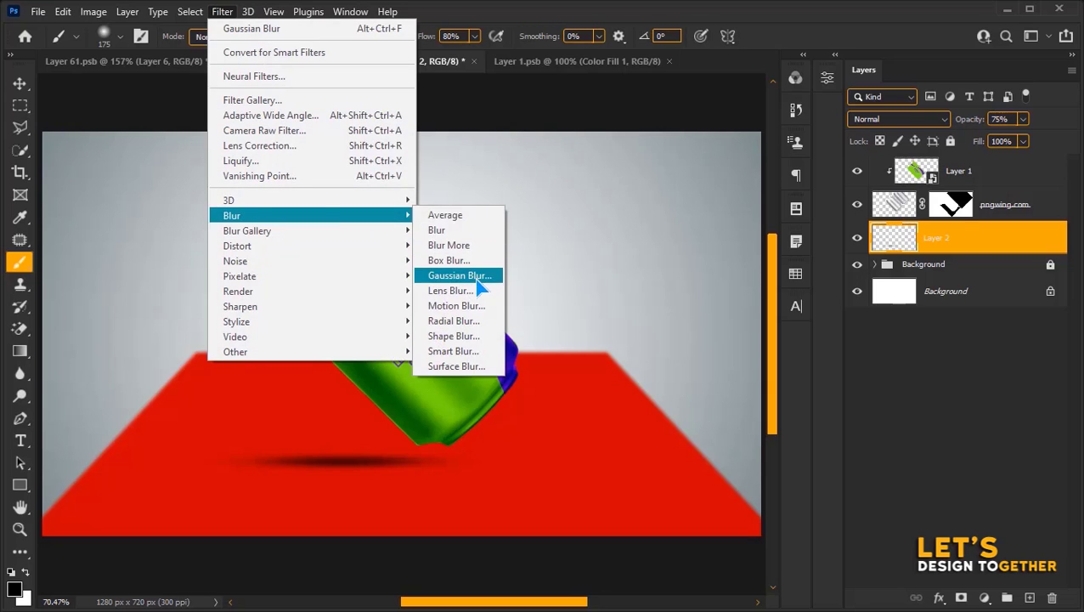
pyautogui.click(482, 285)
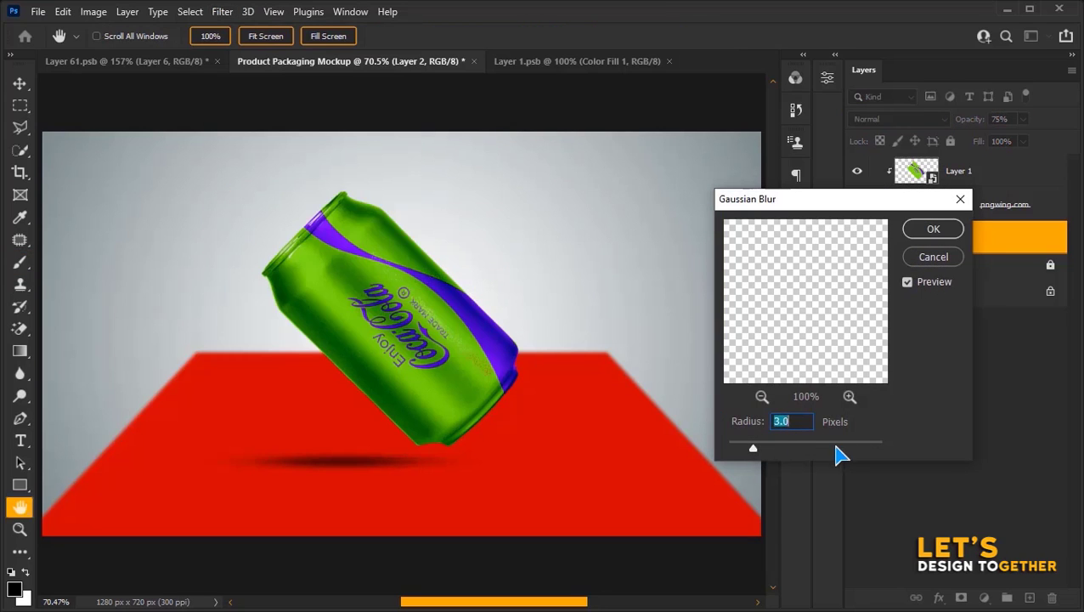
pyautogui.write('7')
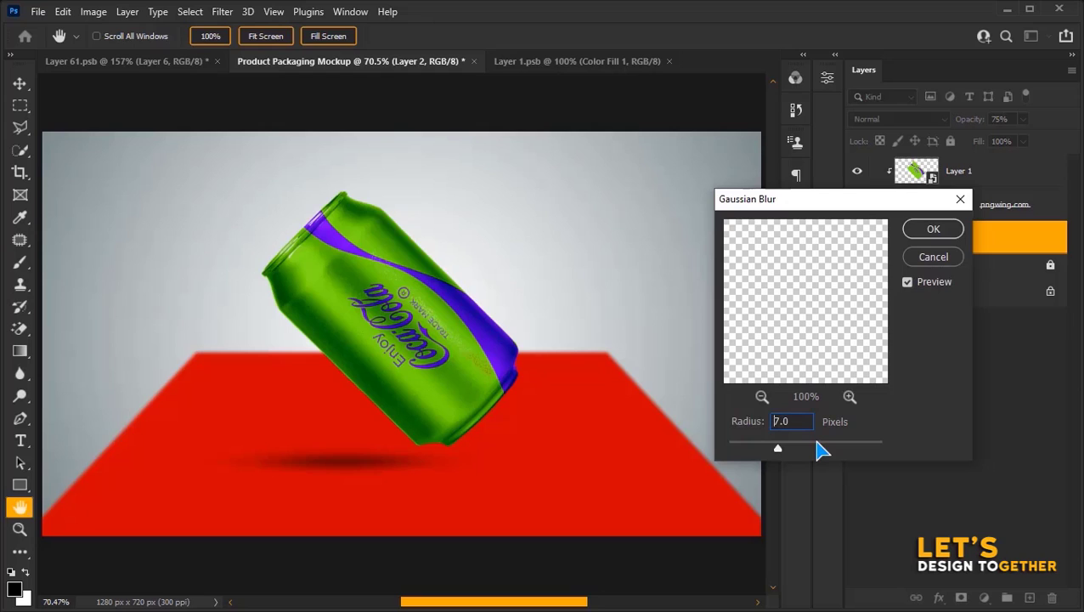
pyautogui.press('Return')
pyautogui.press('b')
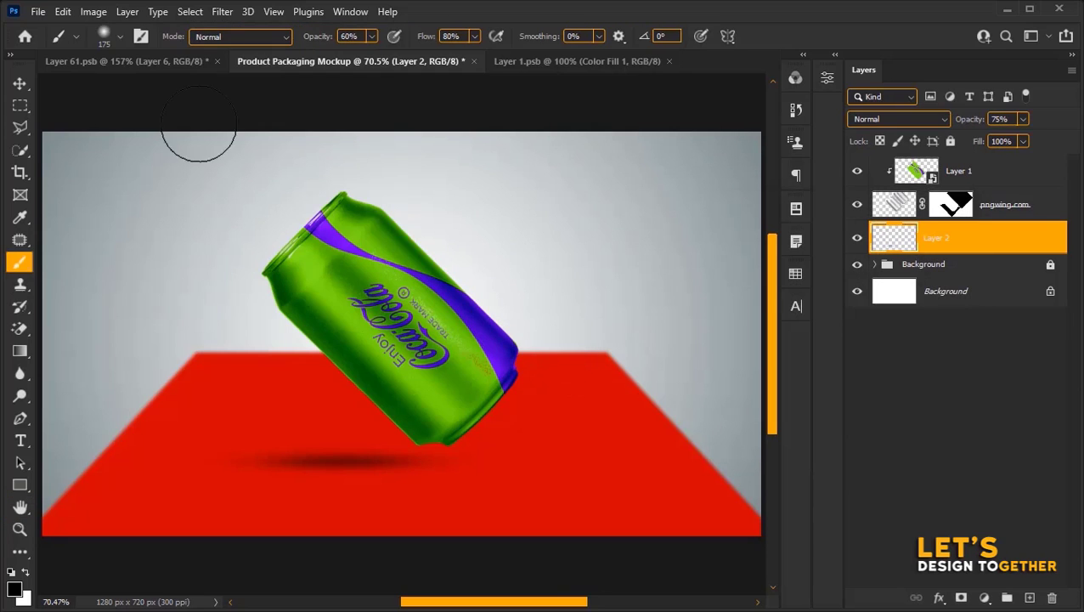
# - Unlock the Background group, sample the can's green as foreground color, and rasterize the Rectangle 1 floor layer
pyautogui.click(20, 83)
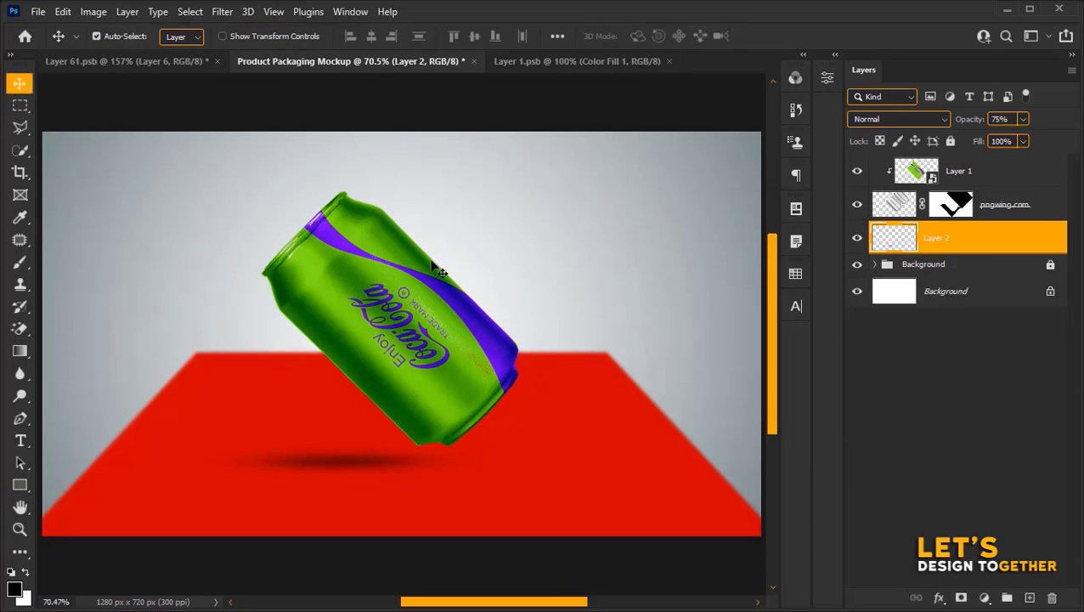
pyautogui.click(650, 424)
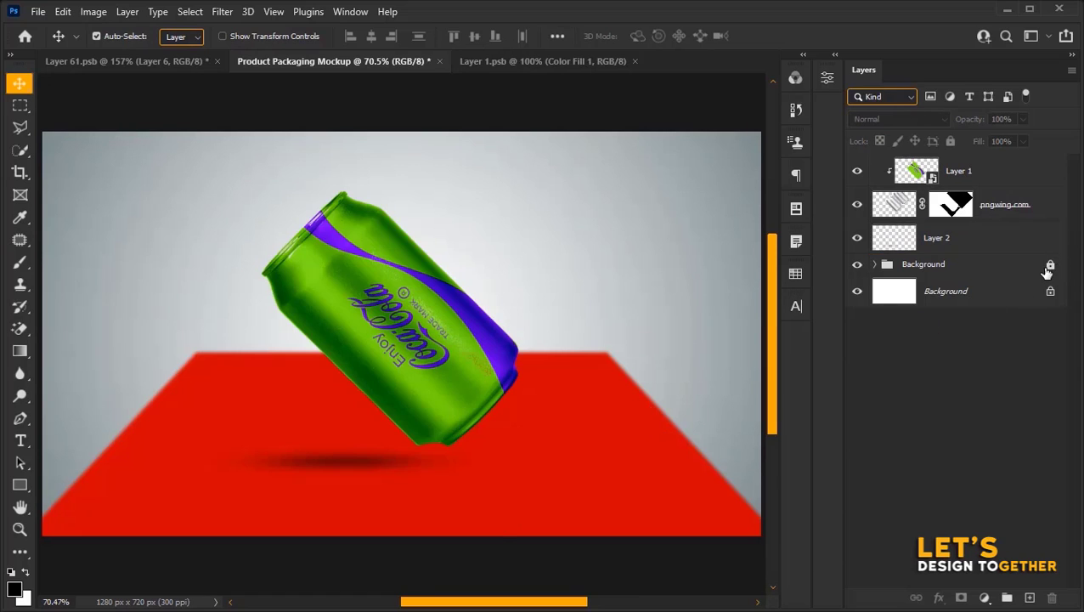
pyautogui.click(958, 271)
pyautogui.click(543, 464)
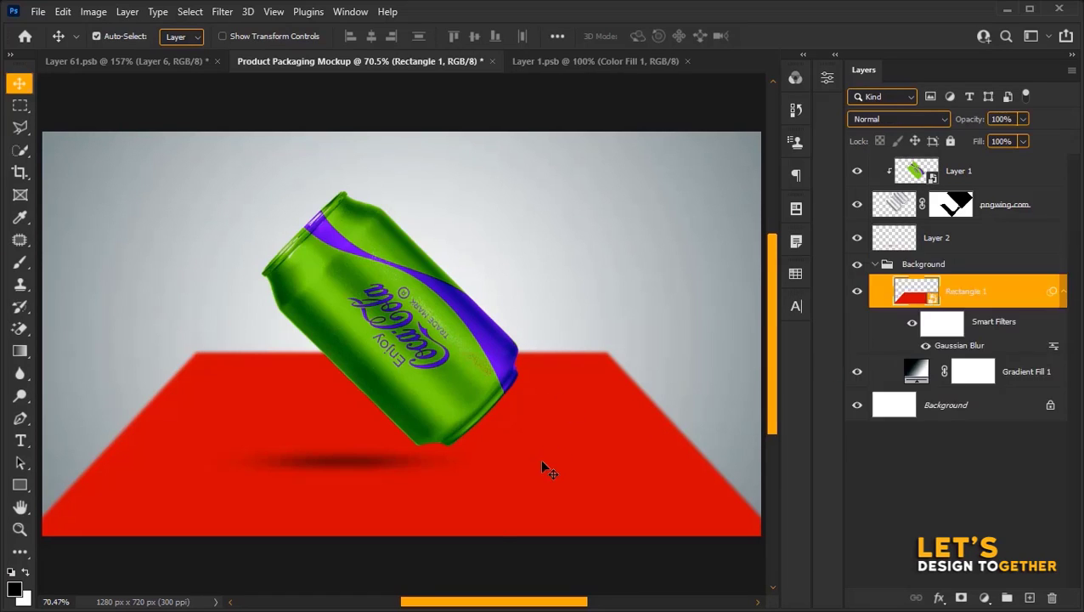
pyautogui.keyDown('ctrl'); pyautogui.click(910, 291); pyautogui.keyUp('ctrl')
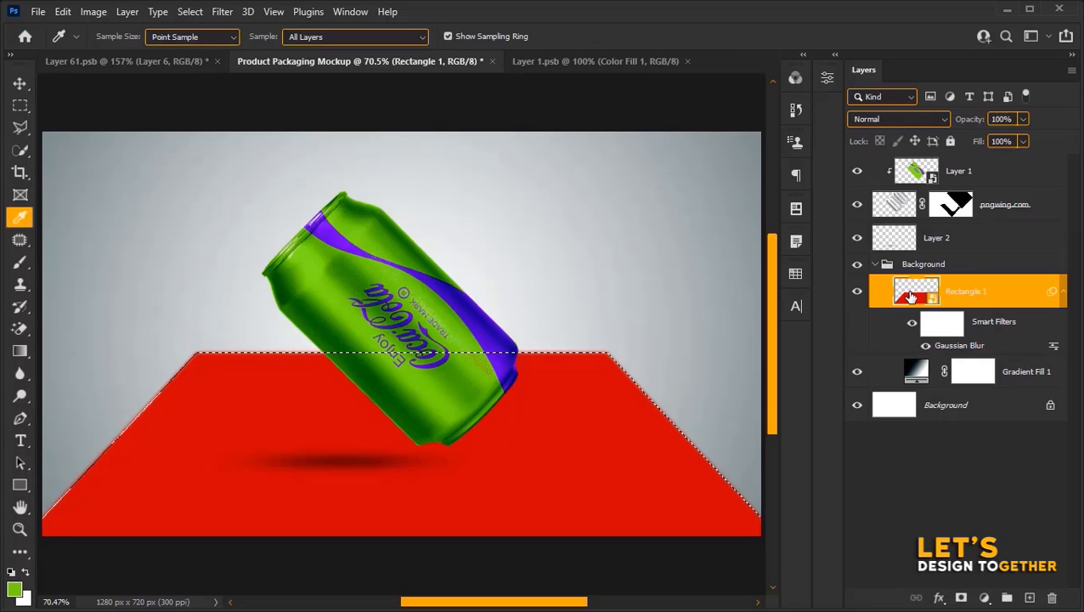
pyautogui.hotkey('ctrl', 'd')
pyautogui.rightClick(1024, 287)
pyautogui.click(849, 334)
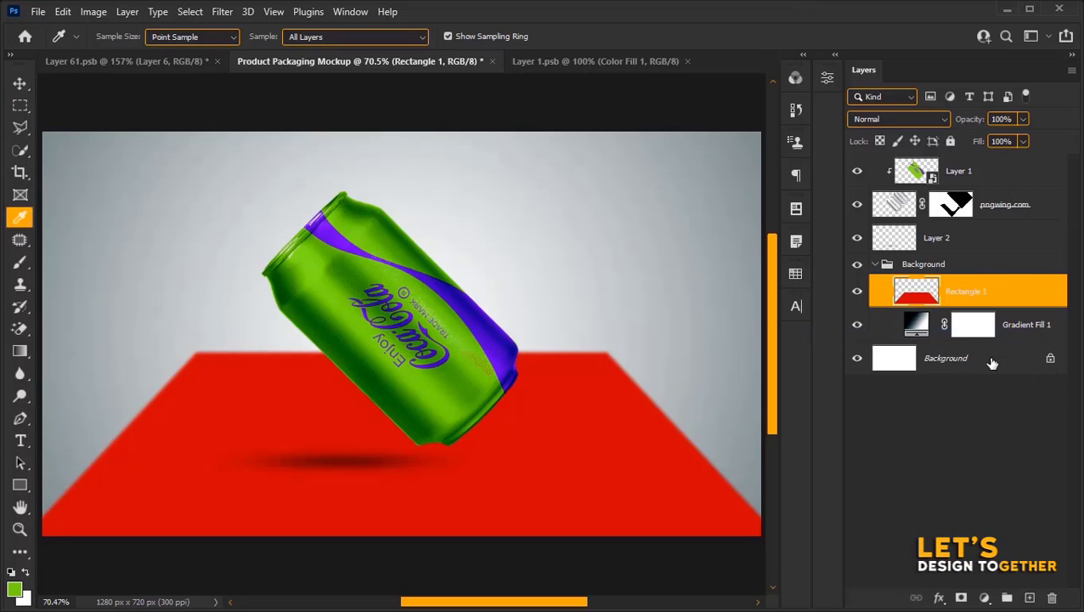
# - Fill only the floor shape on Rectangle 1 with the green foreground color
pyautogui.hotkey('alt', 'BackSpace')
pyautogui.hotkey('ctrl', 'z')
pyautogui.keyDown('ctrl'); pyautogui.click(918, 293); pyautogui.keyUp('ctrl')
pyautogui.hotkey('alt', 'BackSpace')
pyautogui.hotkey('ctrl', 'd')
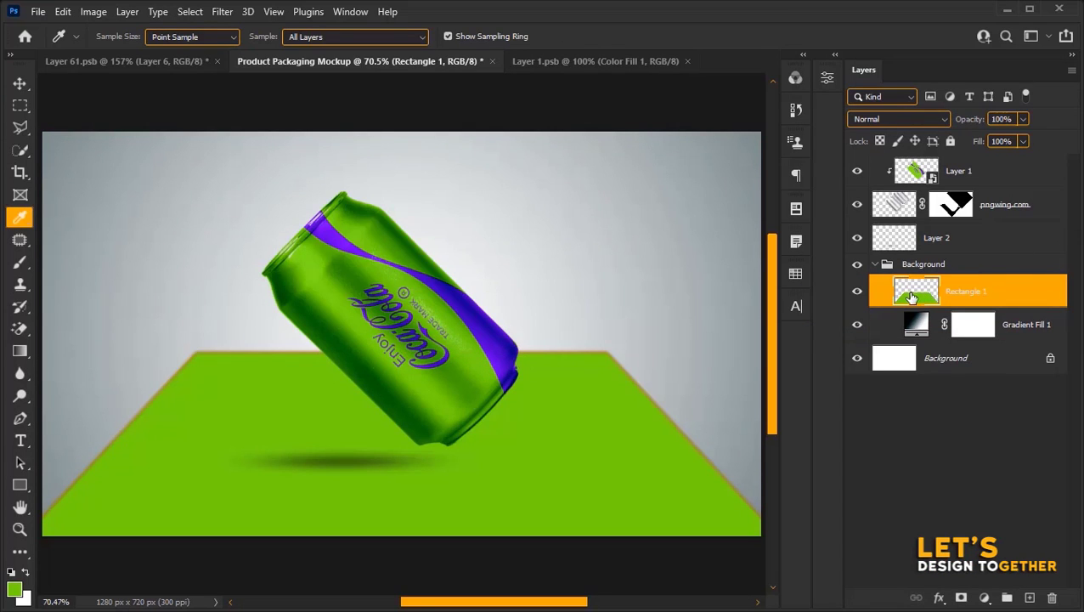
pyautogui.doubleClick(895, 299)
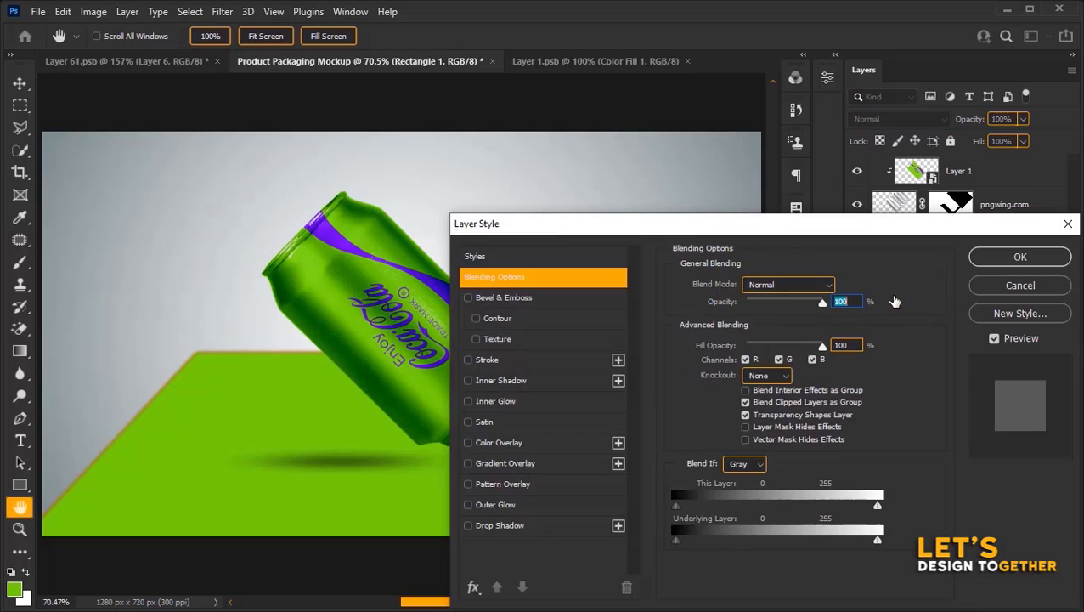
pyautogui.click(489, 464)
pyautogui.click(745, 278)
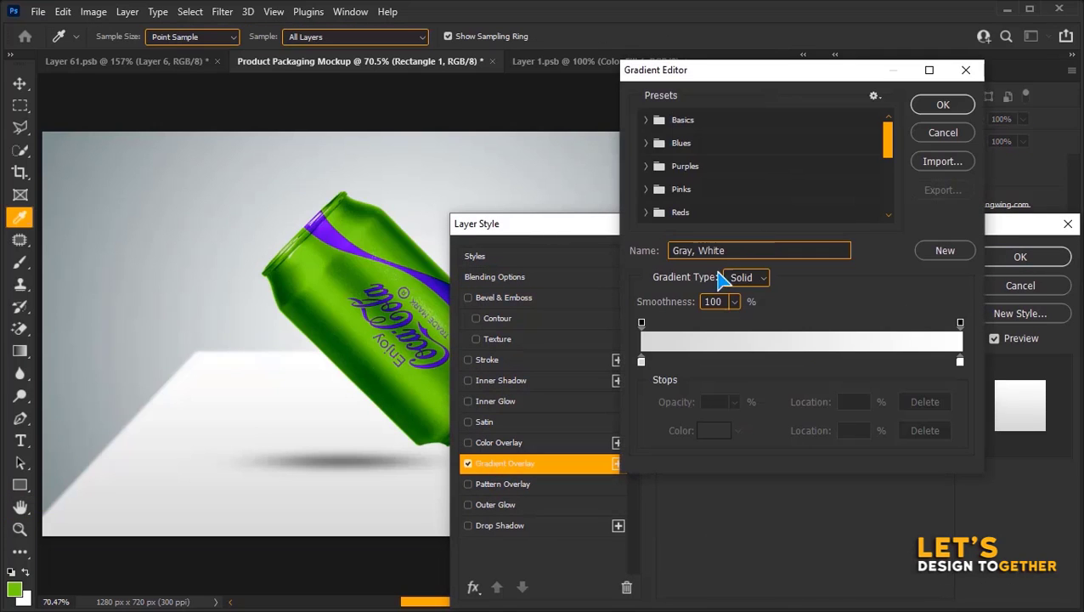
pyautogui.moveTo(887, 140); pyautogui.dragTo(893, 213)
pyautogui.click(931, 136)
pyautogui.click(1020, 286)
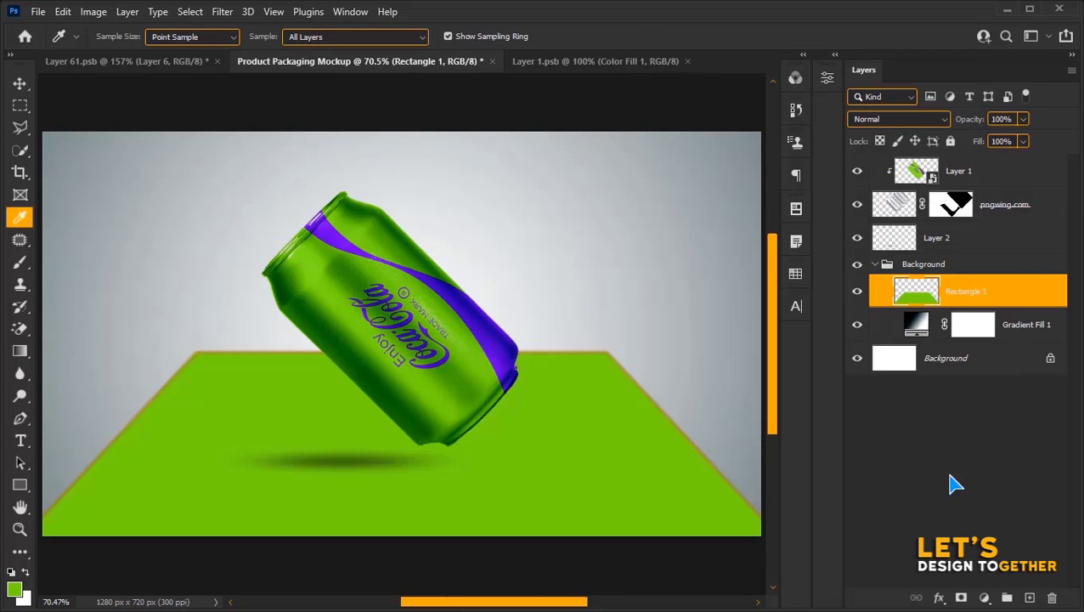
# - Add a Gradient Fill layer above Rectangle 1 with the Foreground to Background gradient, Radial style and Reverse enabled
pyautogui.click(985, 597)
pyautogui.click(977, 377)
pyautogui.click(639, 244)
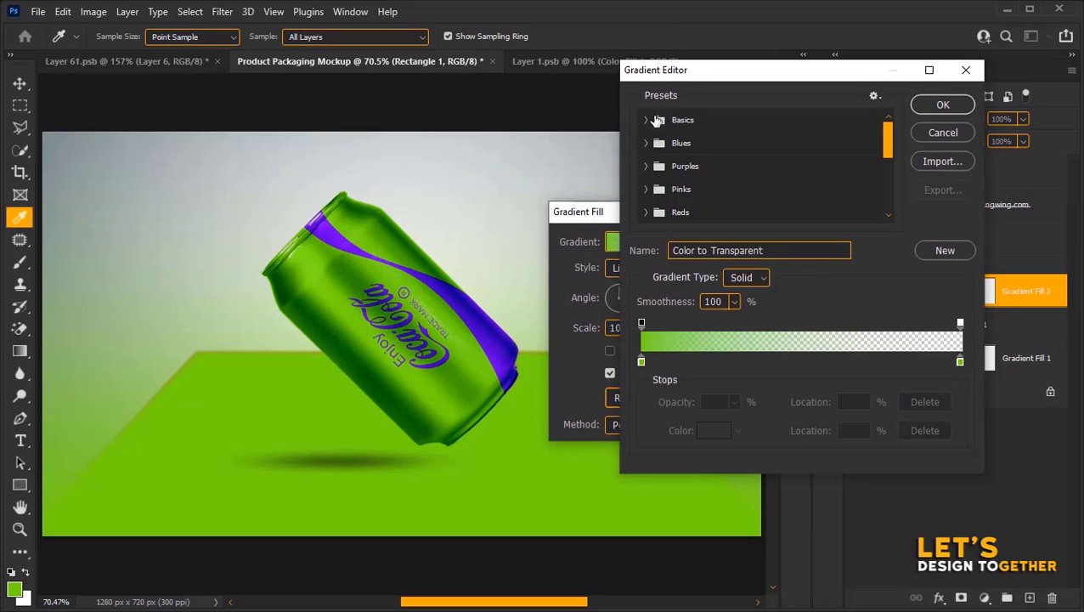
pyautogui.click(650, 117)
pyautogui.click(667, 146)
pyautogui.click(945, 109)
pyautogui.click(643, 270)
pyautogui.click(622, 297)
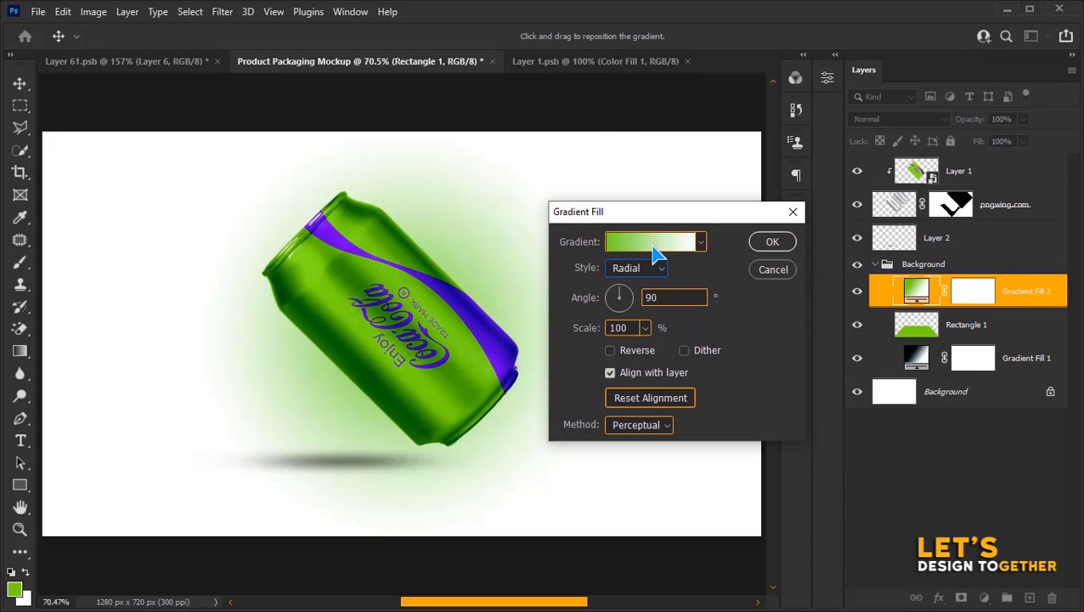
pyautogui.click(628, 350)
pyautogui.click(651, 270)
pyautogui.click(649, 303)
# - Change the gradient's white end stop to a light green and clip the gradient fill layer to the floor layer
pyautogui.click(654, 241)
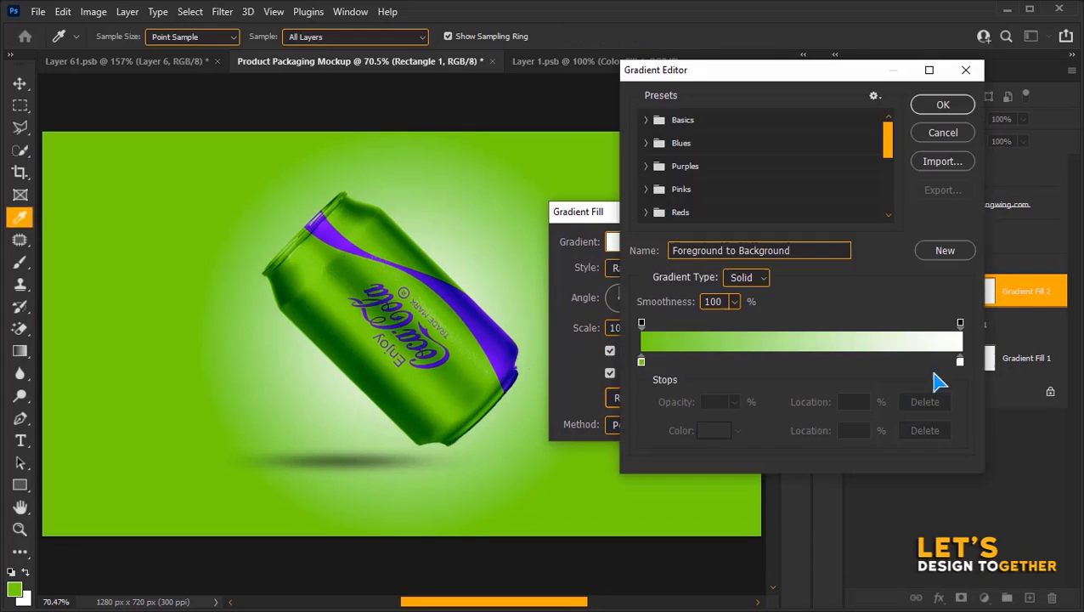
pyautogui.doubleClick(958, 361)
pyautogui.click(140, 169)
pyautogui.moveTo(778, 240); pyautogui.dragTo(746, 240)
pyautogui.click(1003, 233)
pyautogui.click(943, 105)
pyautogui.click(772, 242)
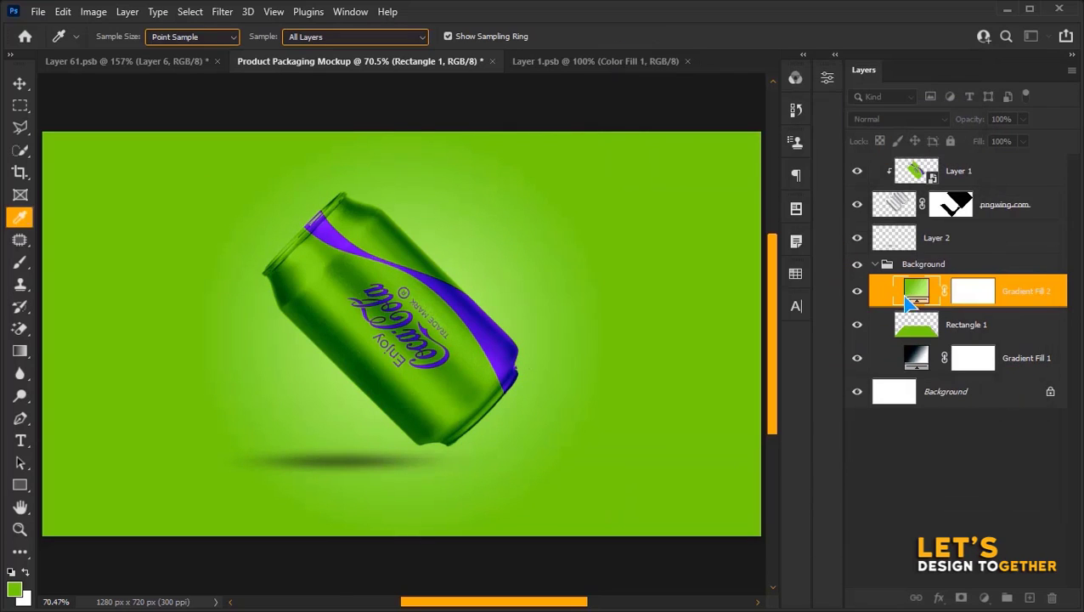
pyautogui.keyDown('alt'); pyautogui.click(910, 308); pyautogui.keyUp('alt')
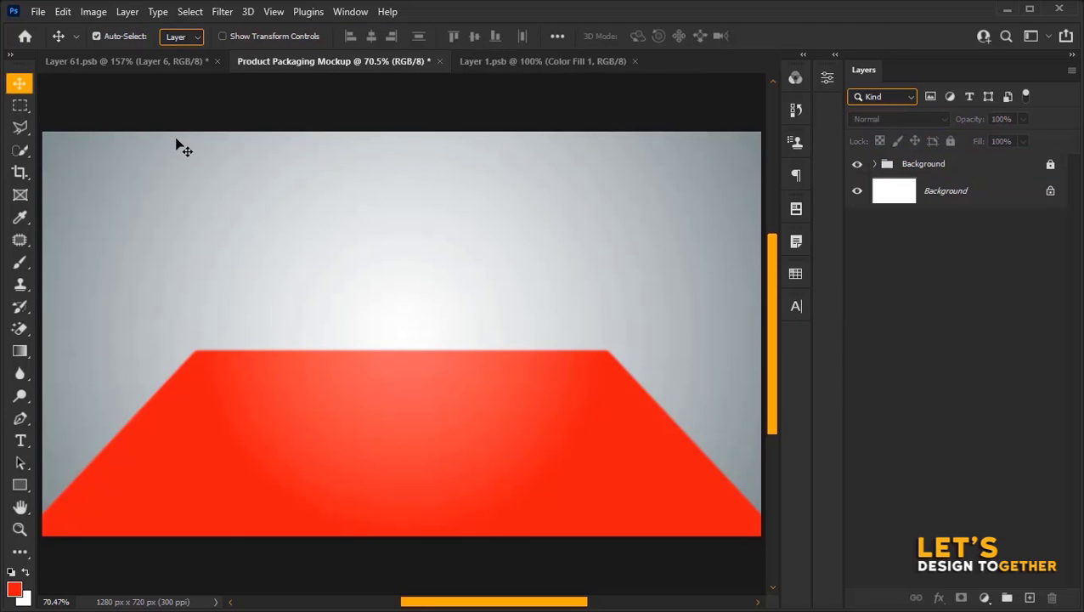
# - Place the pngwing.com image with two silver cans as an embedded layer and rasterize it
pyautogui.click(38, 11)
pyautogui.click(73, 341)
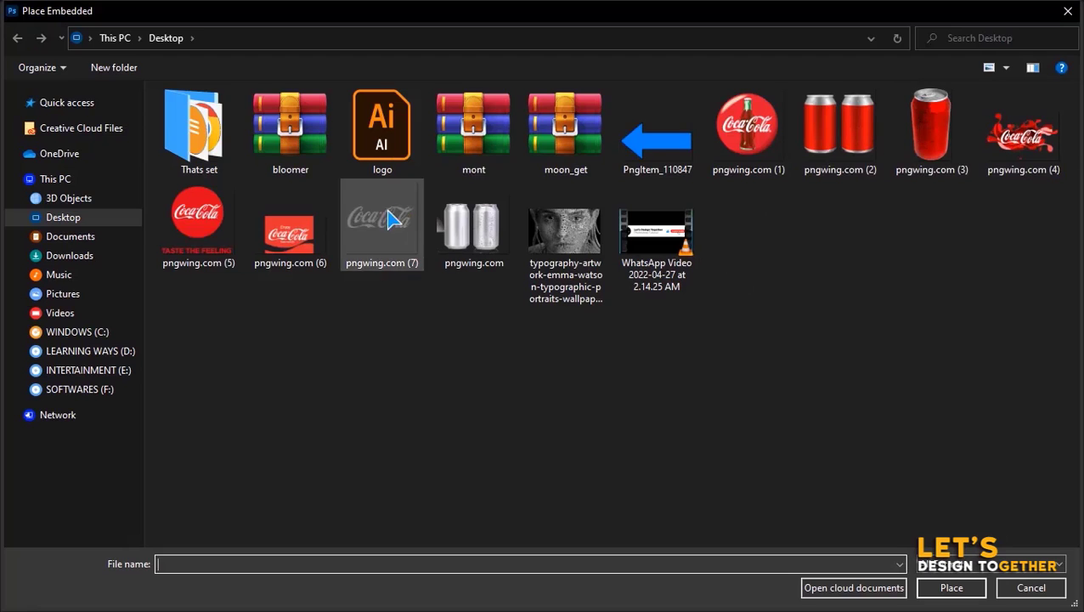
pyautogui.doubleClick(473, 229)
pyautogui.moveTo(484, 252); pyautogui.dragTo(483, 244)
pyautogui.press('Return')
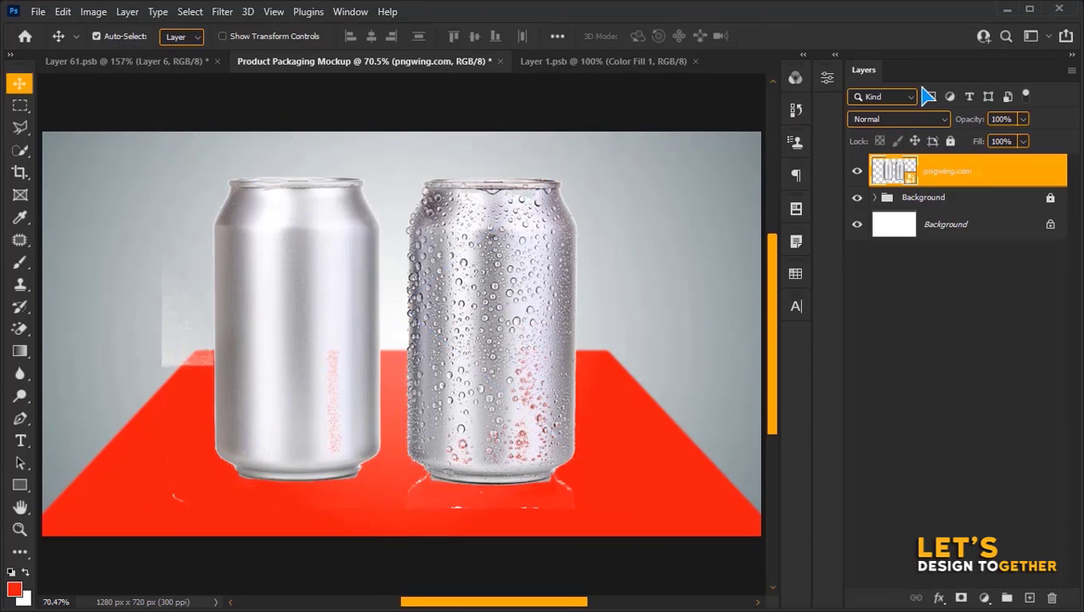
pyautogui.rightClick(1063, 176)
pyautogui.click(1063, 176)
pyautogui.rightClick(1035, 176)
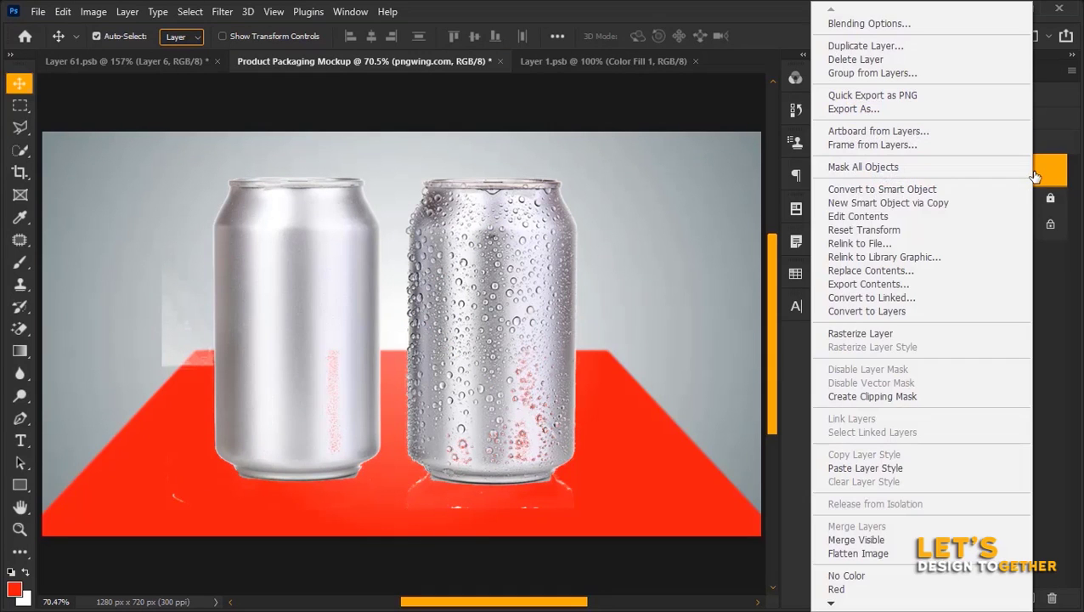
pyautogui.click(885, 336)
# - Cut away the plain can and the reflection beneath the droplet-covered can using a Pen path turned into a selection
pyautogui.press('p')
pyautogui.click(407, 455)
pyautogui.moveTo(429, 466); pyautogui.dragTo(434, 486)
pyautogui.click(552, 473)
pyautogui.click(604, 494)
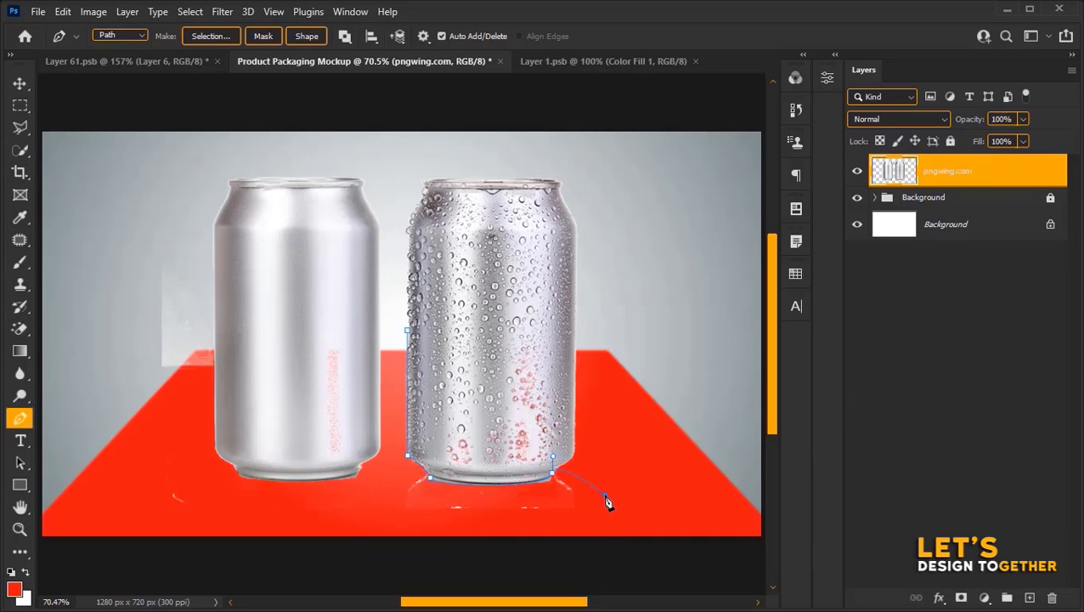
pyautogui.click(595, 536)
pyautogui.click(356, 528)
pyautogui.click(385, 463)
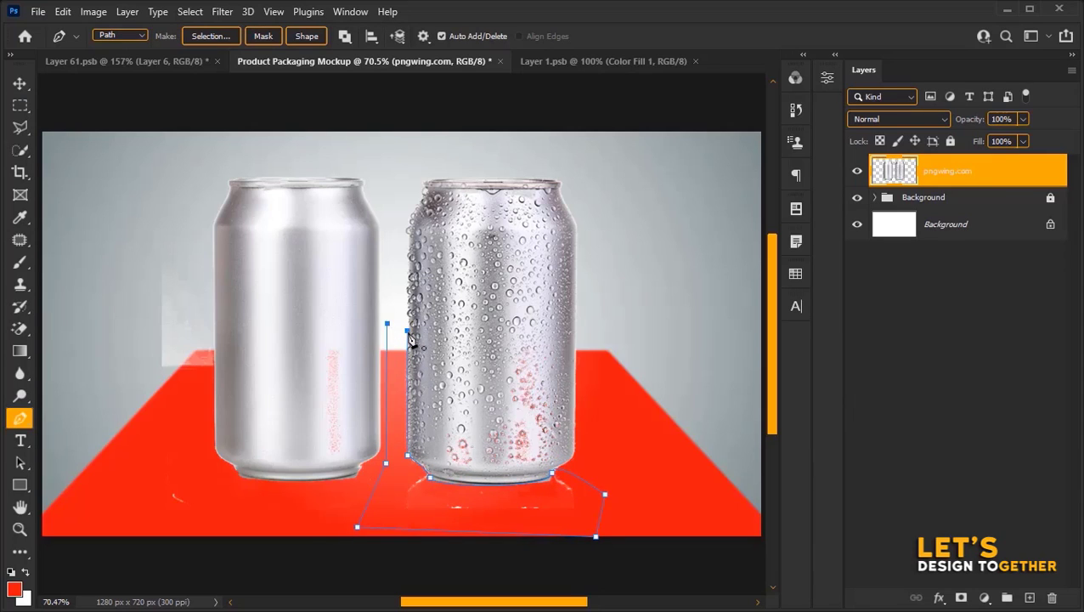
pyautogui.hotkey('ctrl', 'z')
pyautogui.click(141, 527)
pyautogui.click(123, 139)
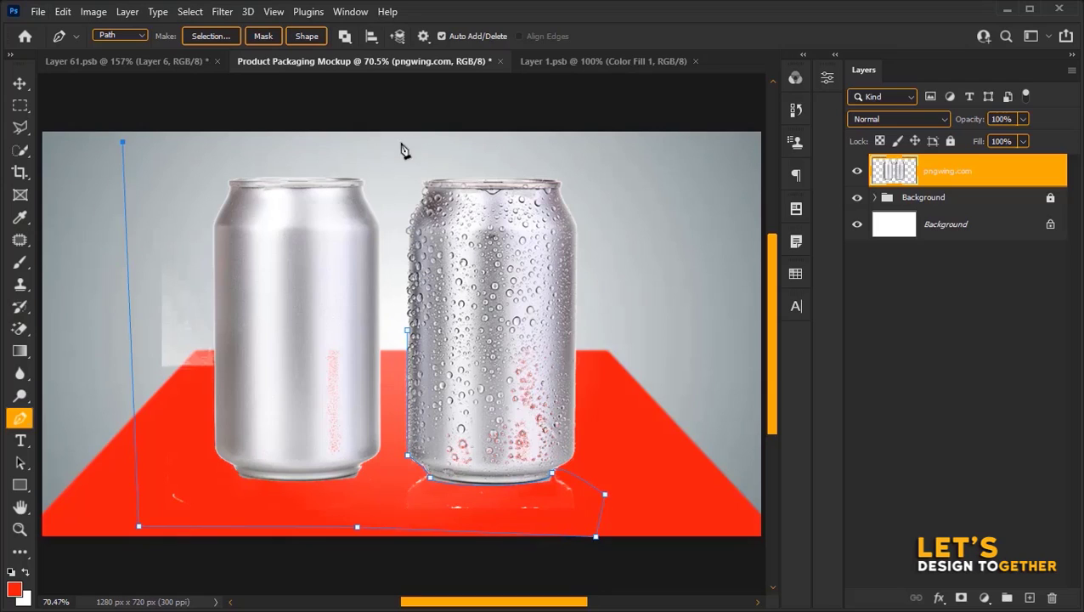
pyautogui.click(389, 144)
pyautogui.click(407, 331)
pyautogui.hotkey('ctrl', 'Return')
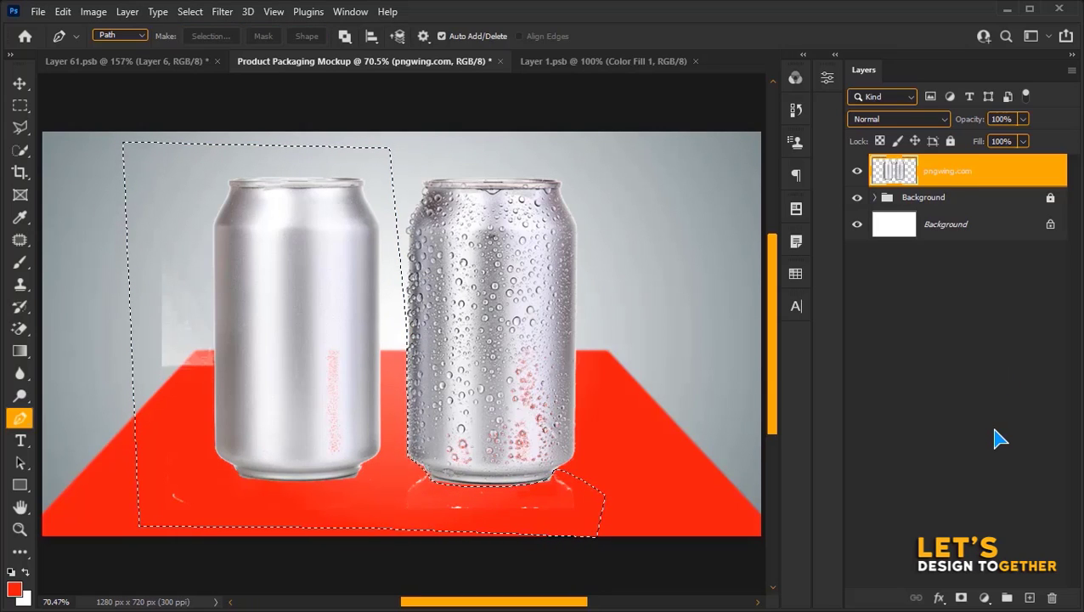
pyautogui.press('Delete')
pyautogui.hotkey('ctrl', 'd')
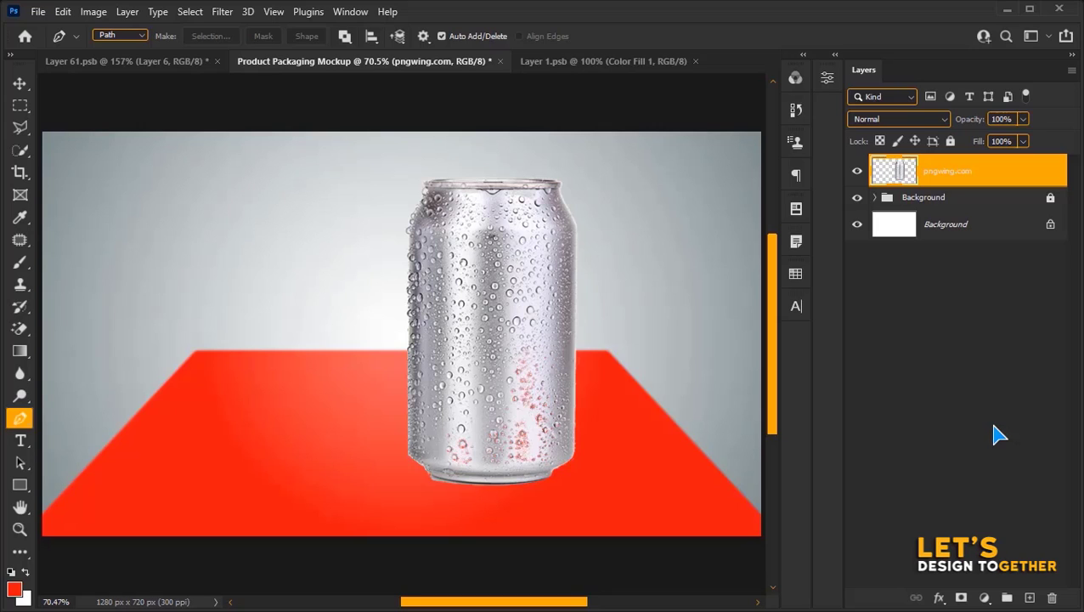
# - Scale the droplet-covered can to about 65.8% and position it at the middle of the red floor
pyautogui.hotkey('ctrl', 't')
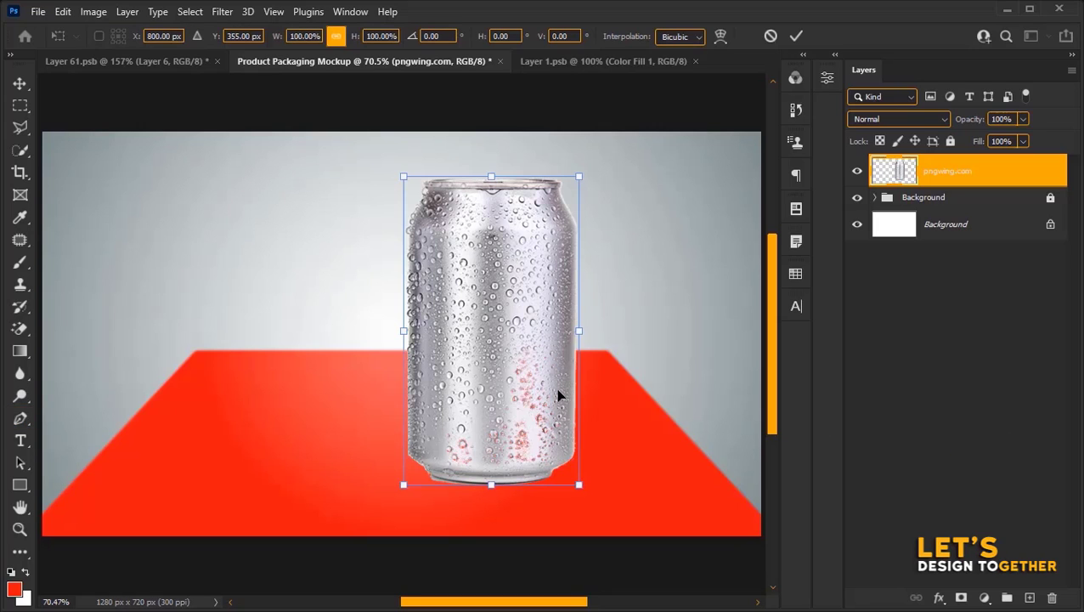
pyautogui.moveTo(579, 177); pyautogui.dragTo(502, 310)
pyautogui.moveTo(443, 388); pyautogui.dragTo(405, 342)
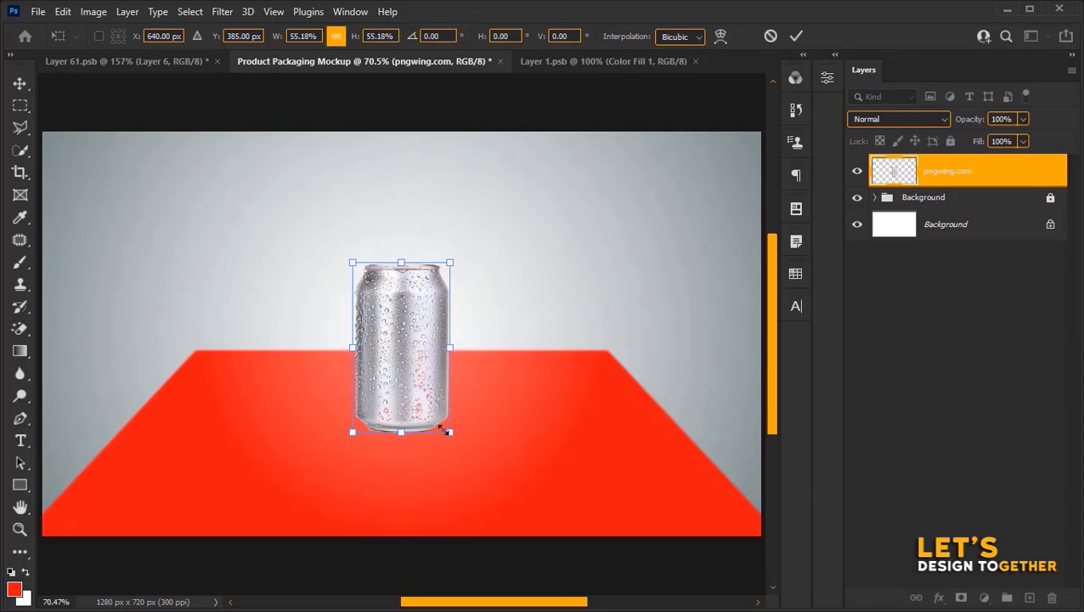
pyautogui.moveTo(450, 431); pyautogui.dragTo(429, 400)
pyautogui.press('Return')
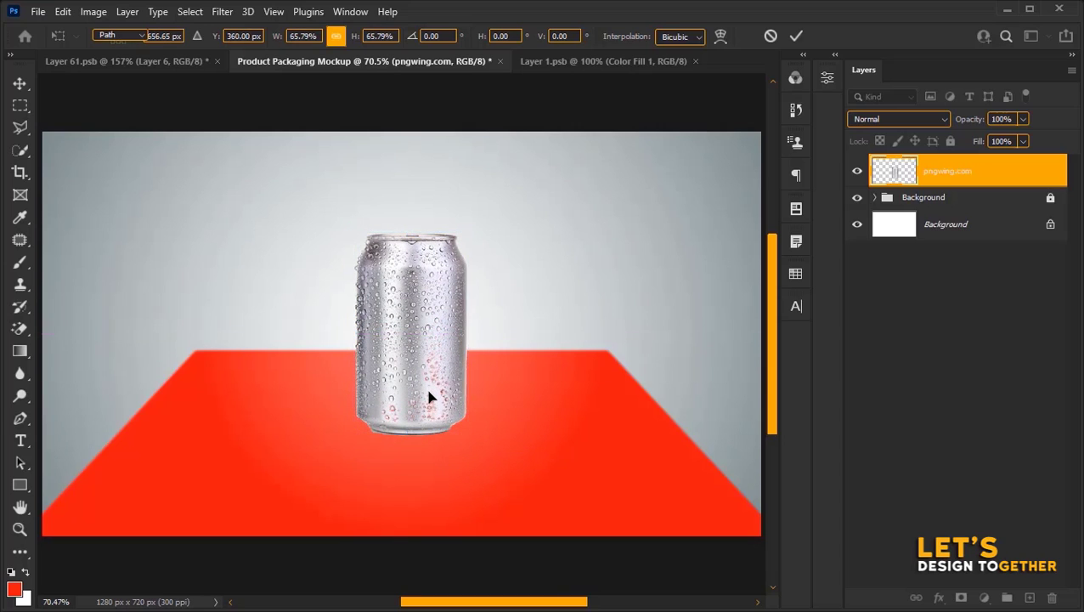
pyautogui.press('p')
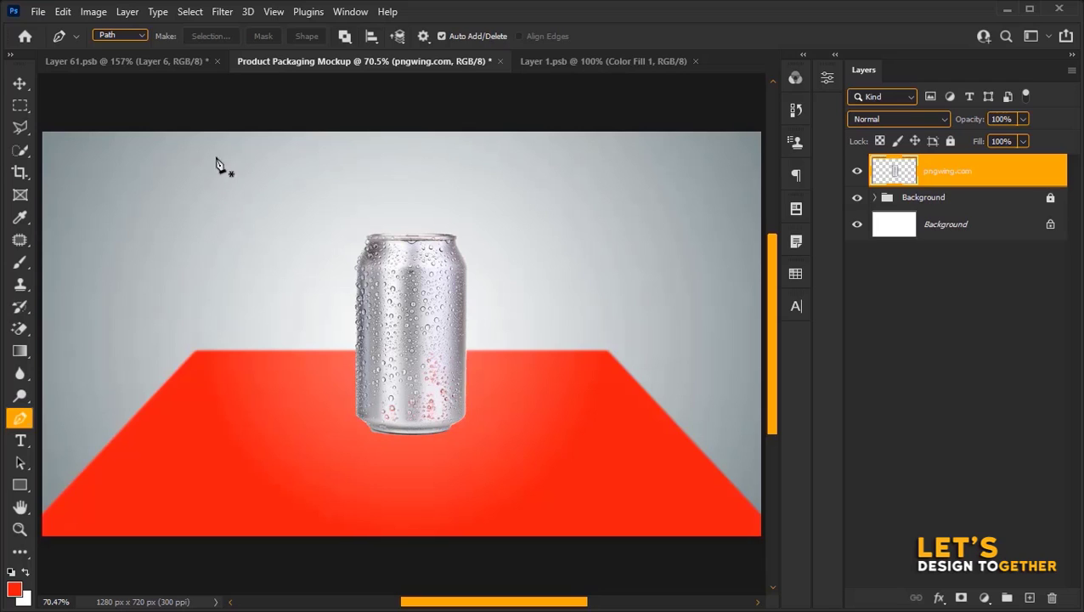
# - Copy the Coca-Cola label artwork from Layer 61.psb into the Product Packaging Mockup document, over the can
pyautogui.click(24, 84)
pyautogui.click(126, 61)
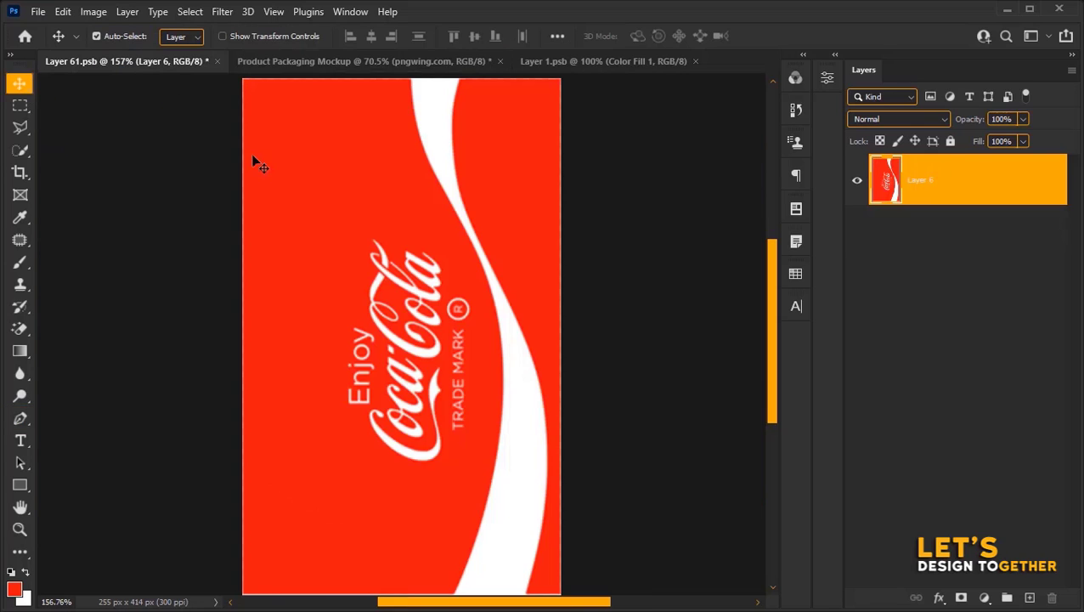
pyautogui.moveTo(259, 166); pyautogui.dragTo(412, 55)
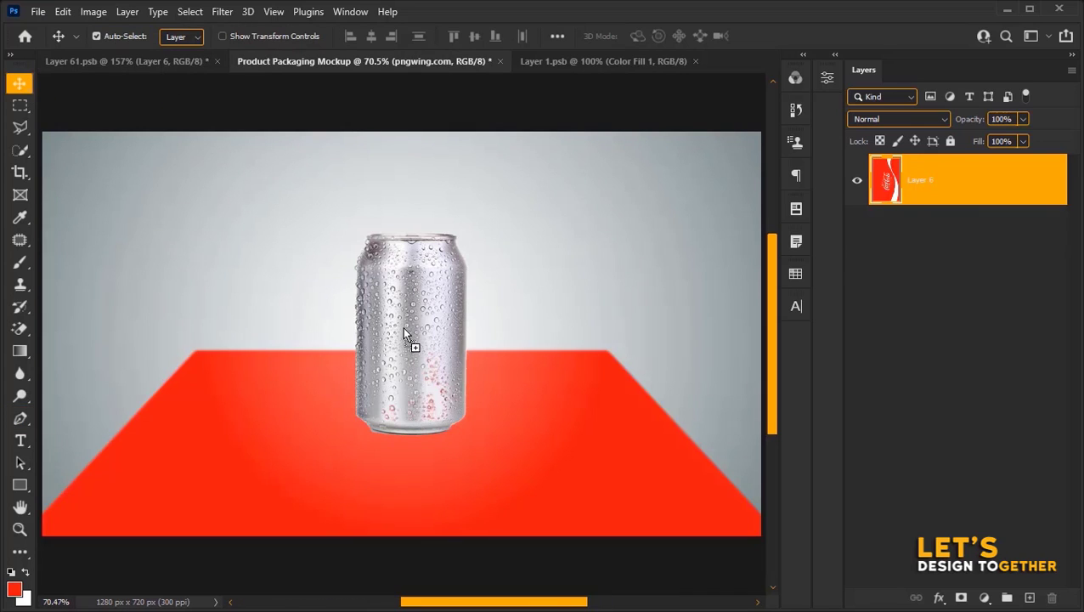
pyautogui.moveTo(404, 331); pyautogui.dragTo(404, 331)
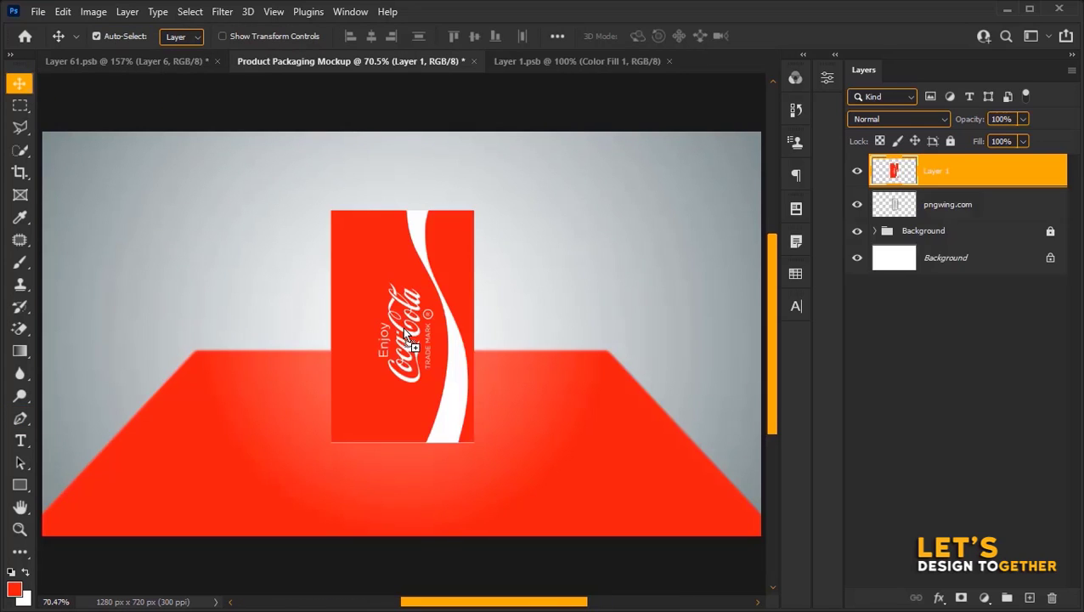
# - Check the label's fit over the can at 50% layer opacity, and restore the opacity to 100%
pyautogui.click(1007, 119)
pyautogui.write('50')
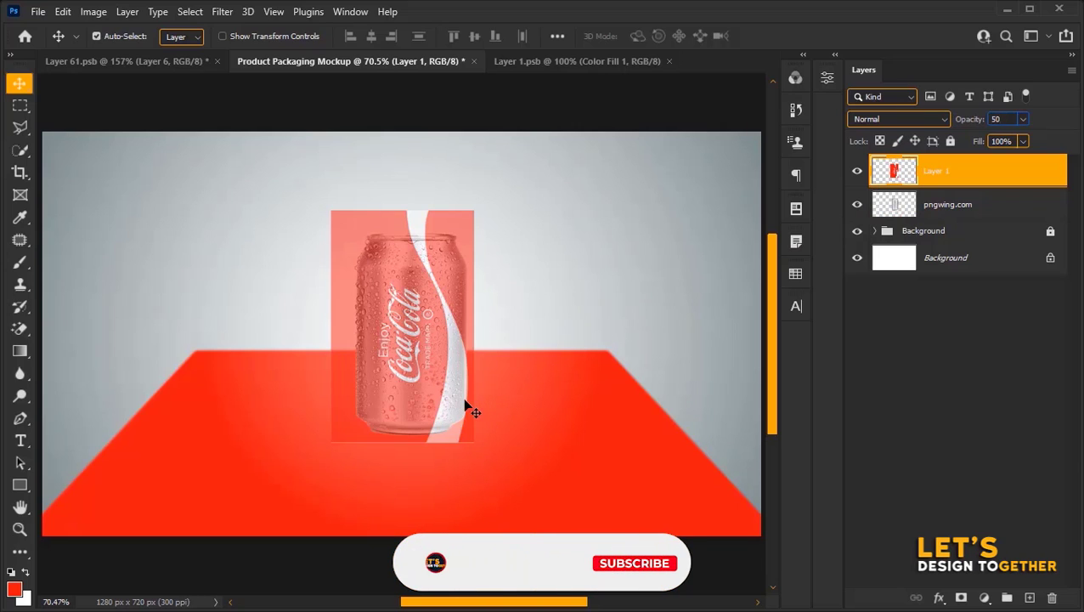
pyautogui.press('BackSpace')
pyautogui.press('BackSpace')
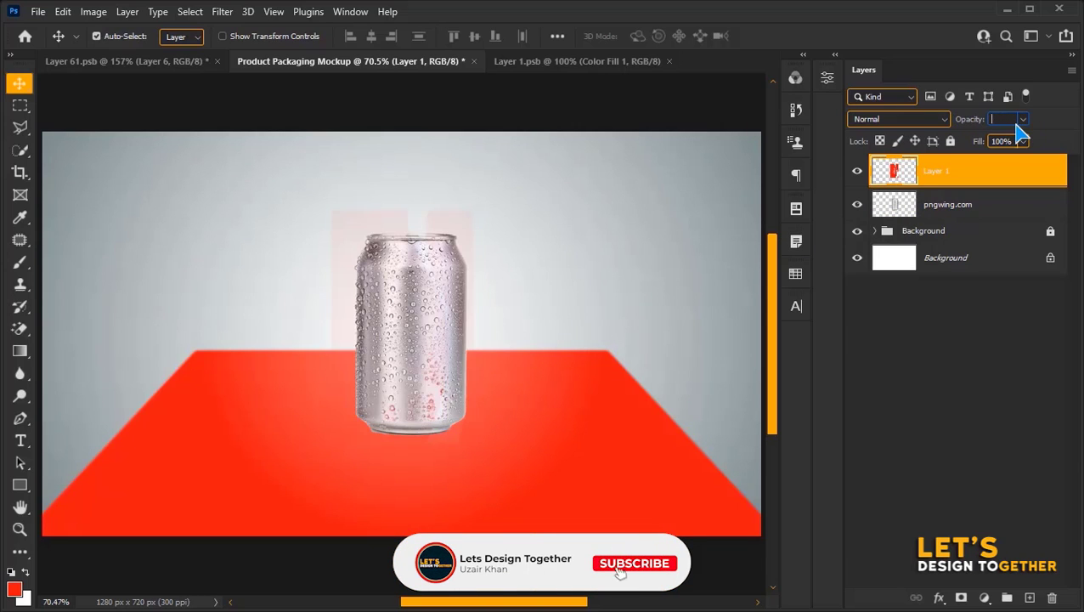
pyautogui.write('100')
pyautogui.press('Return')
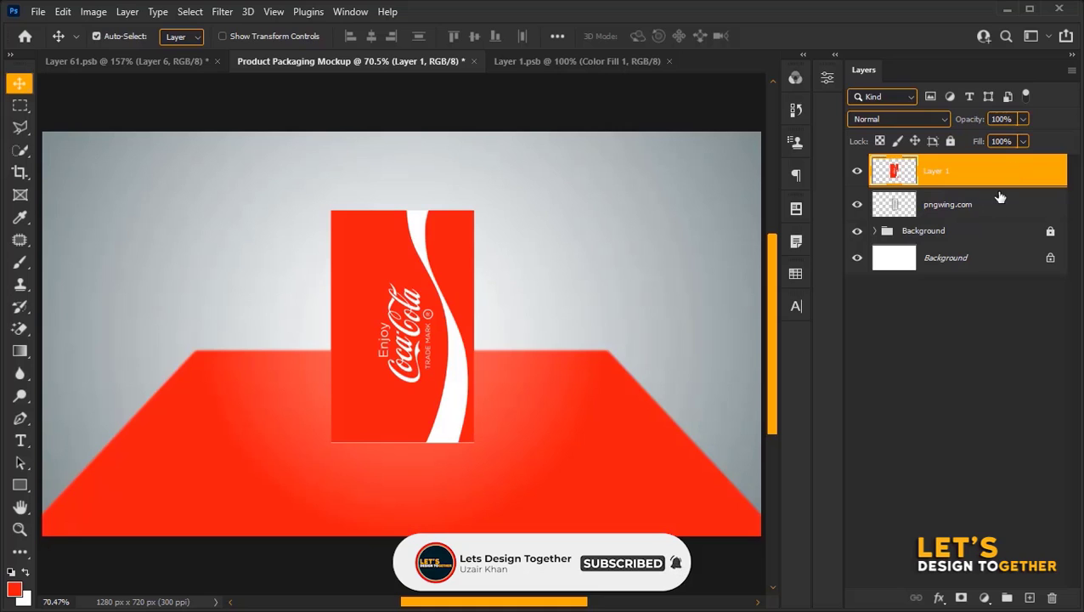
# - Duplicate the pngwing.com can layer, move the copy above the label artwork in the layer stack, and hide it
pyautogui.click(981, 205)
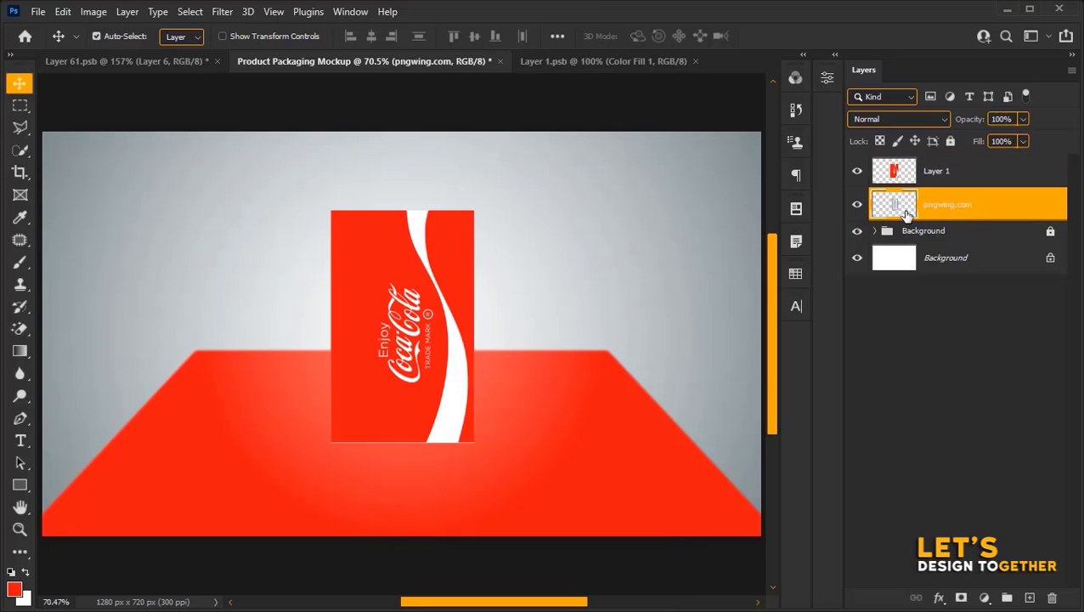
pyautogui.hotkey('ctrl', 'j')
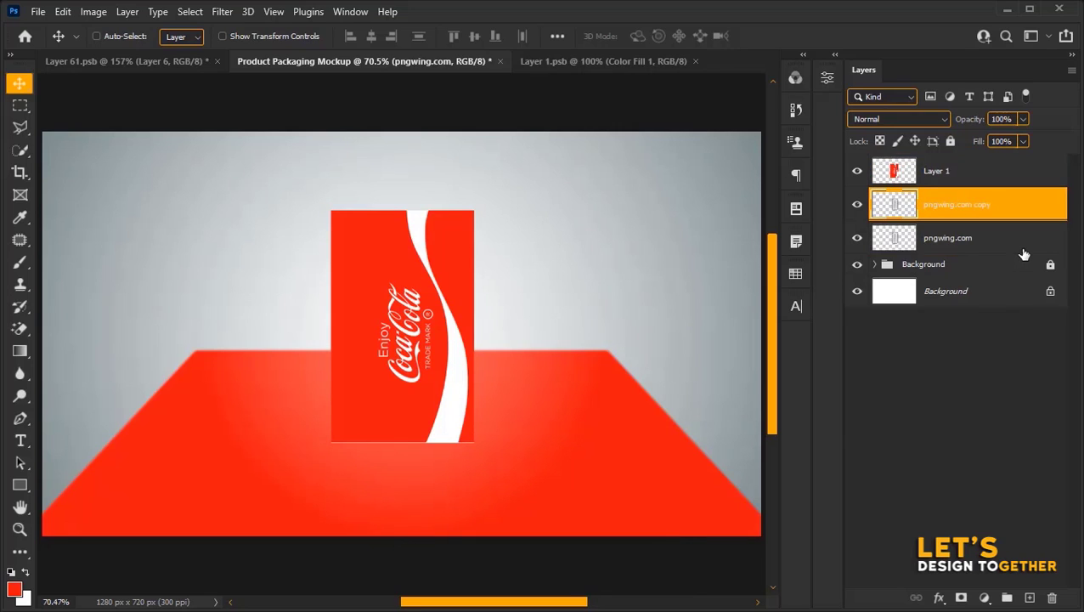
pyautogui.moveTo(1023, 211); pyautogui.dragTo(1023, 164)
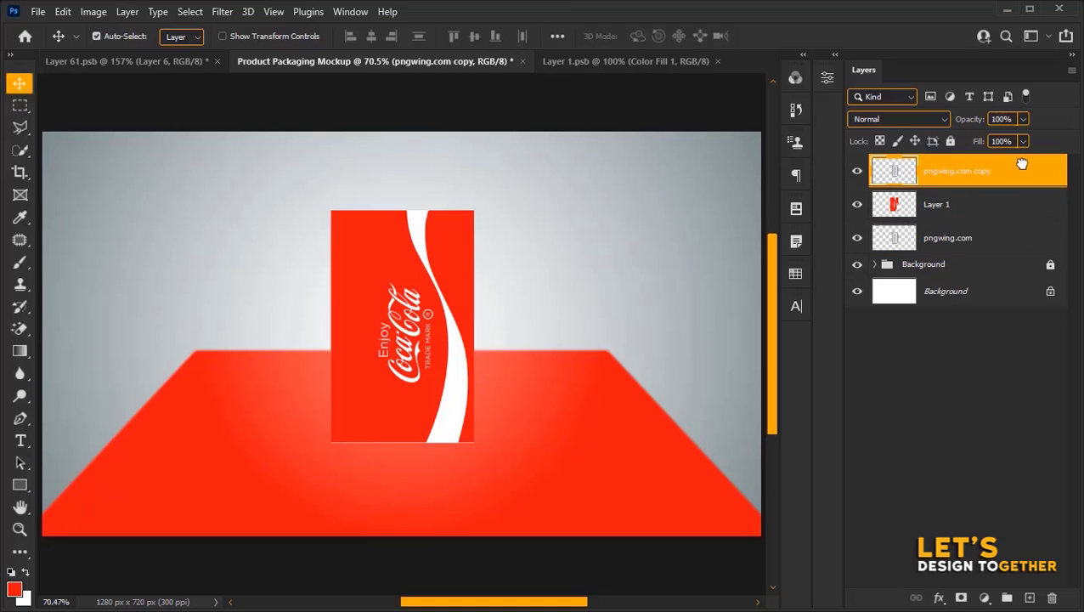
pyautogui.click(856, 173)
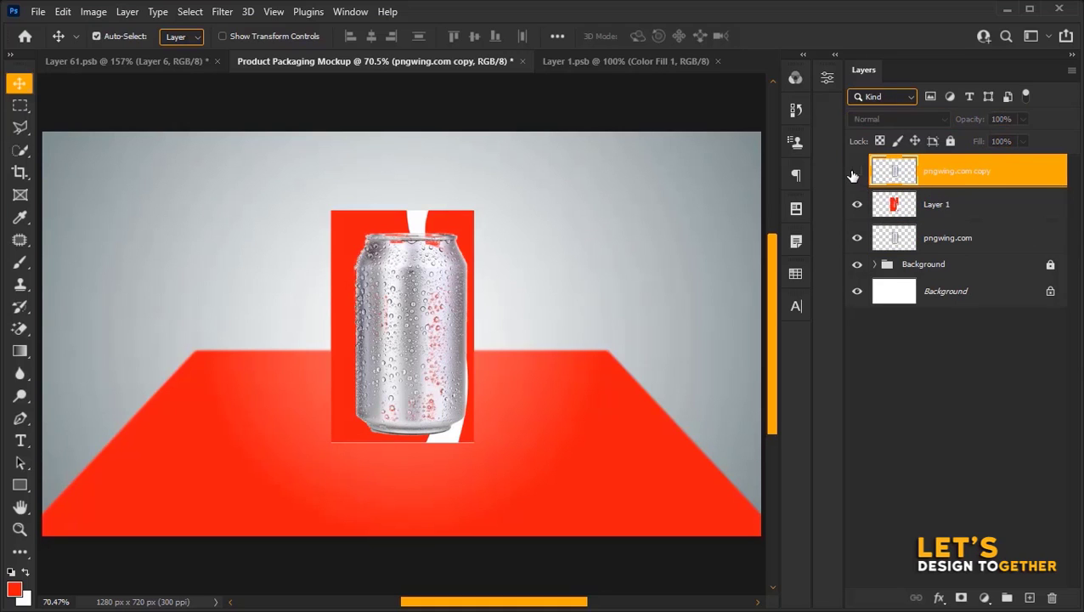
# - Clip the Coca-Cola label layer to the can layer beneath it and set its opacity to 90%
pyautogui.click(930, 211)
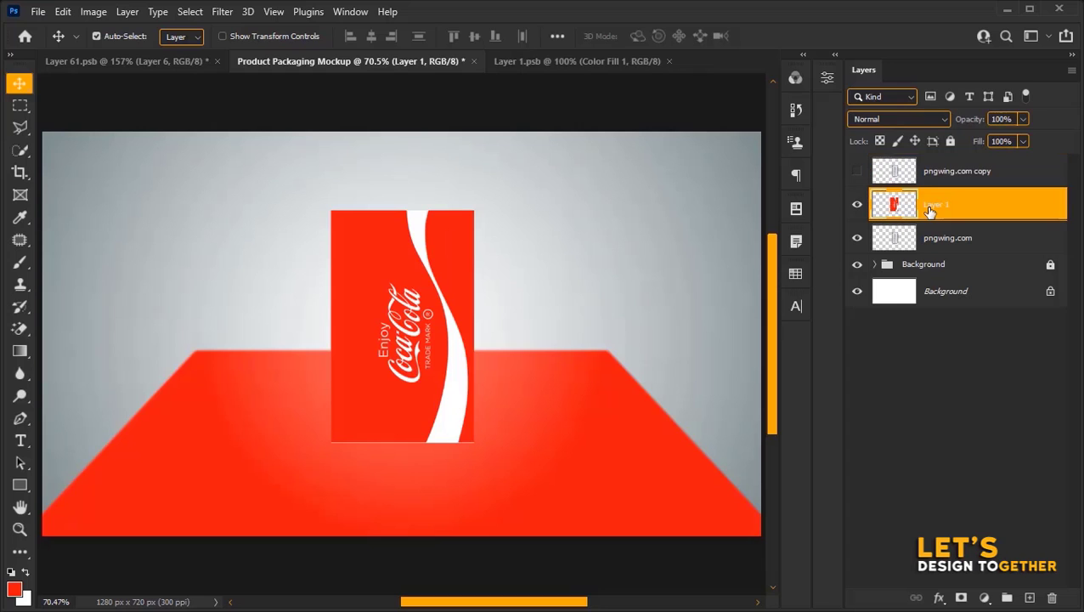
pyautogui.rightClick(985, 211)
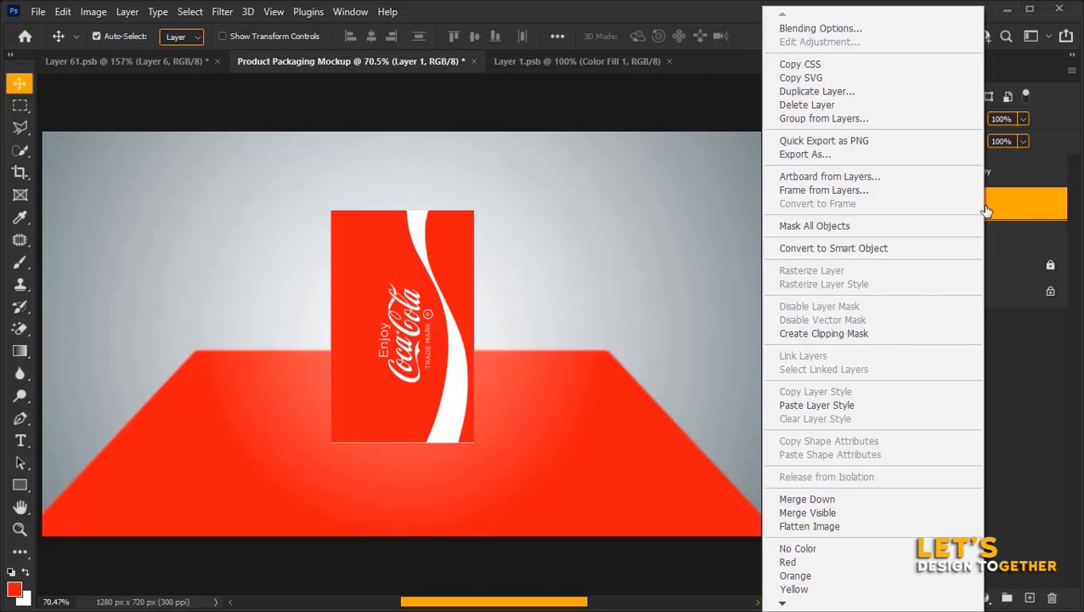
pyautogui.click(884, 334)
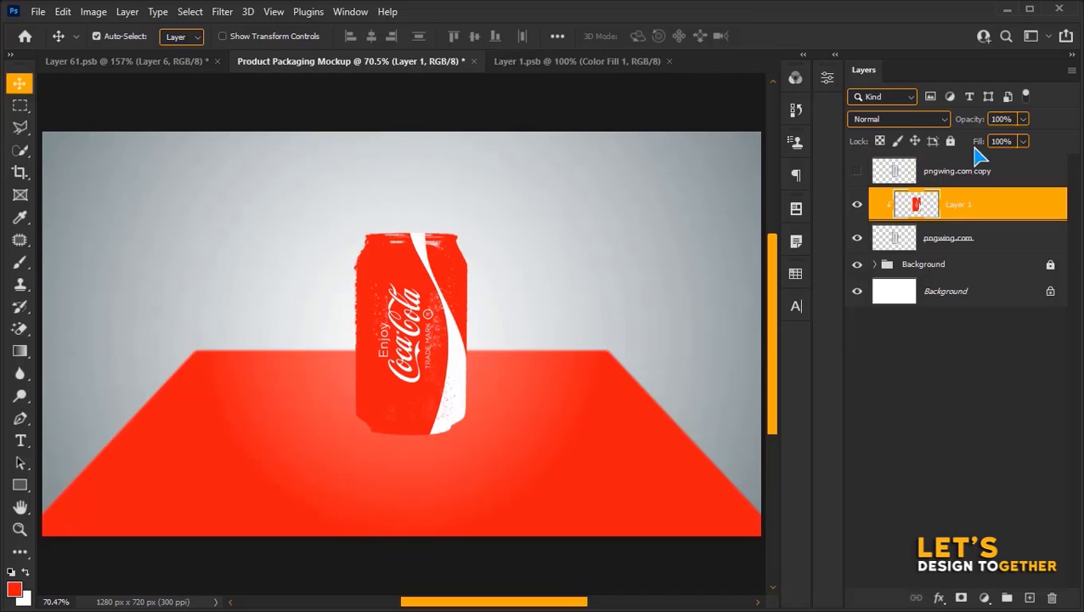
pyautogui.click(994, 119)
pyautogui.write('90')
pyautogui.press('Return')
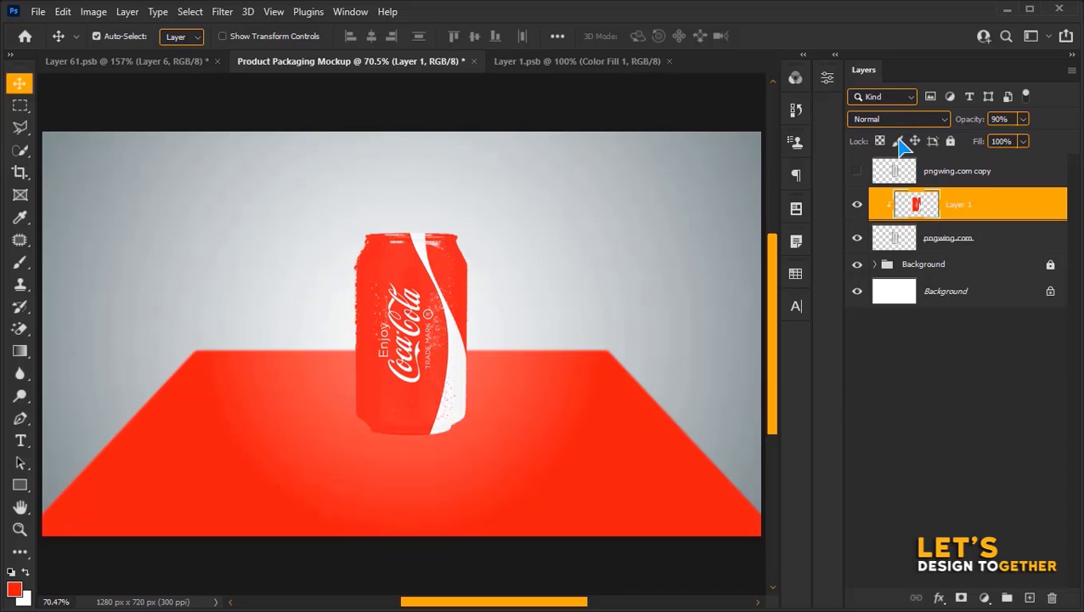
# - Show the pngwing.com copy layer and blend it over the label with Linear Burn at 75% opacity
pyautogui.hotkey('ctrl', '+')
pyautogui.hotkey('ctrl', '+')
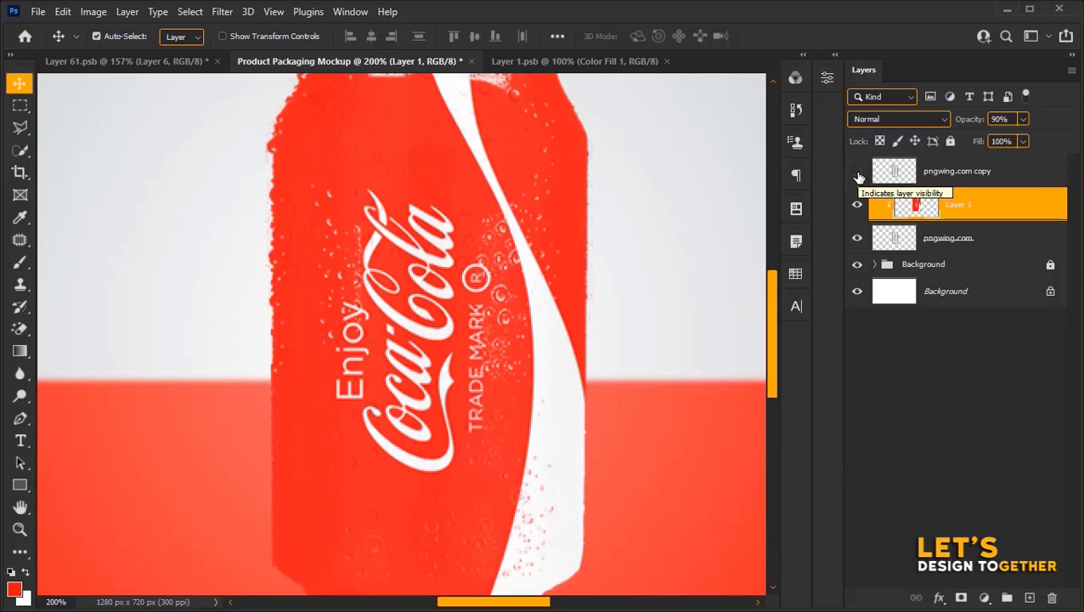
pyautogui.click(858, 175)
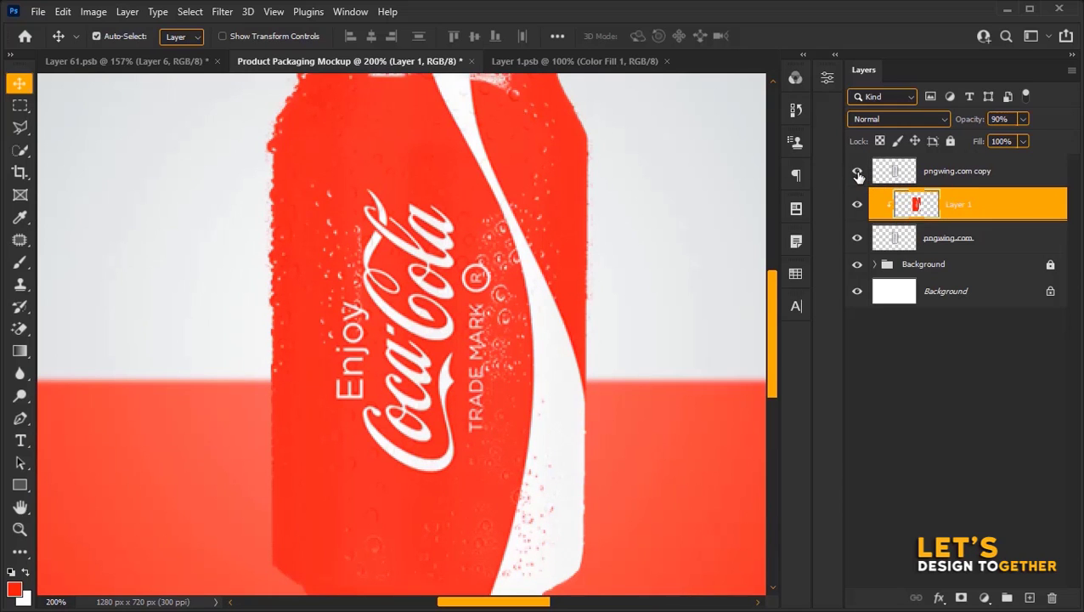
pyautogui.click(891, 177)
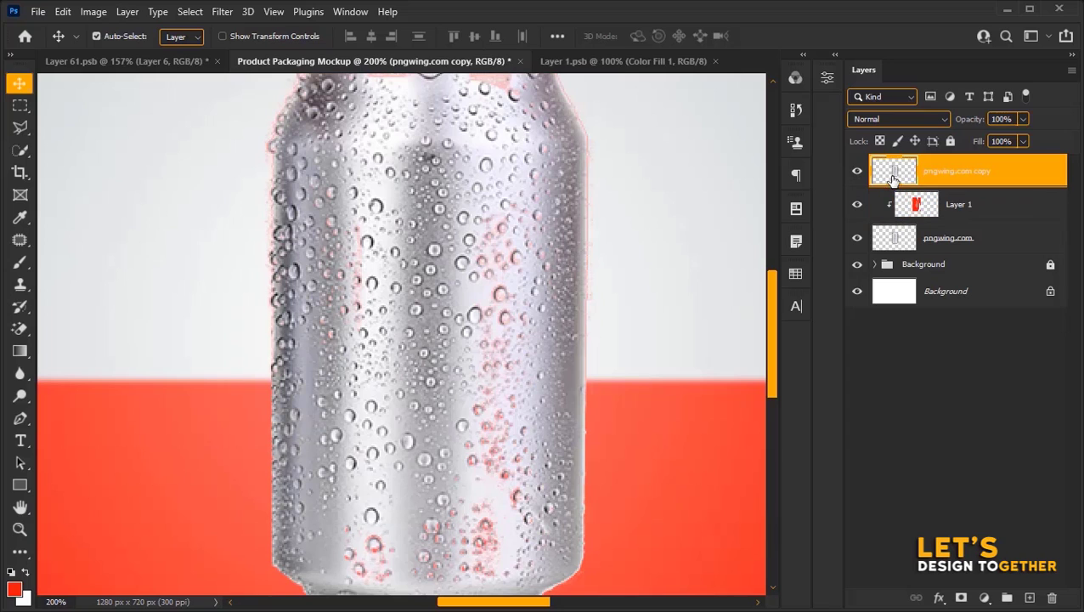
pyautogui.click(901, 120)
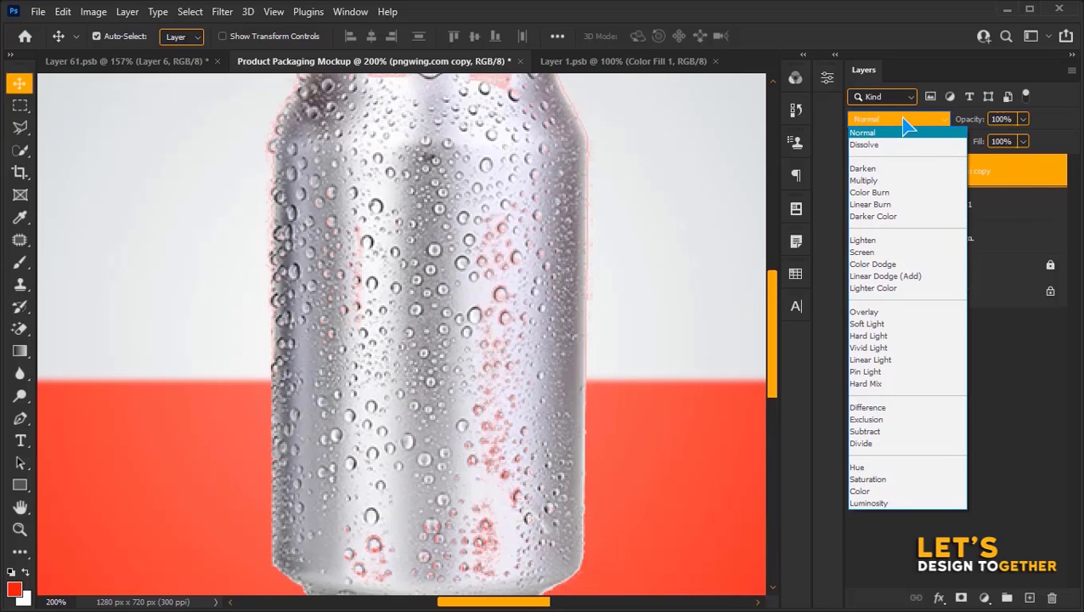
pyautogui.click(903, 204)
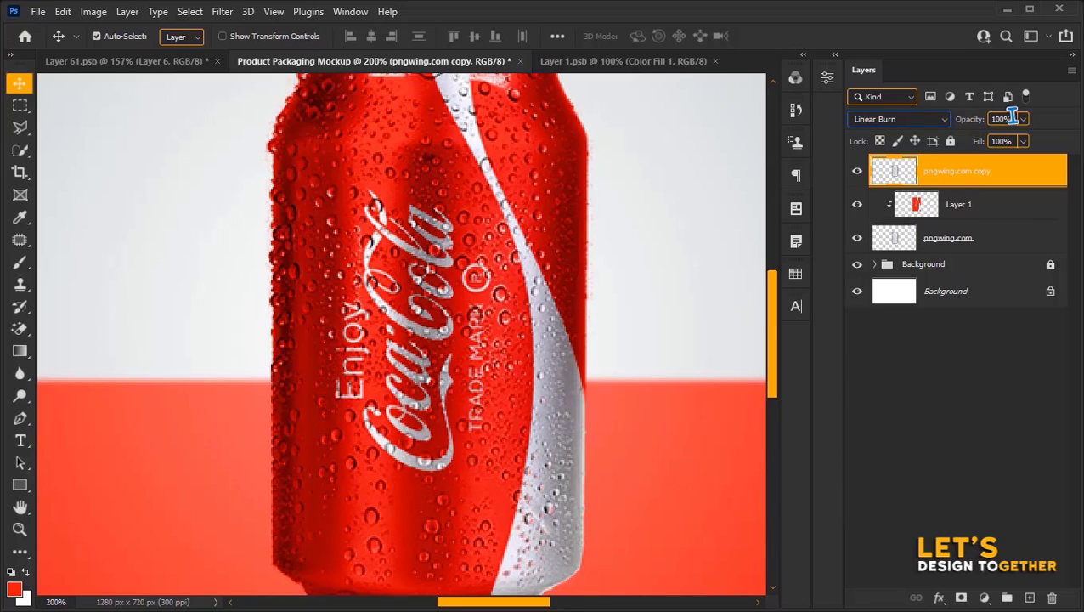
pyautogui.moveTo(1011, 118); pyautogui.dragTo(943, 123)
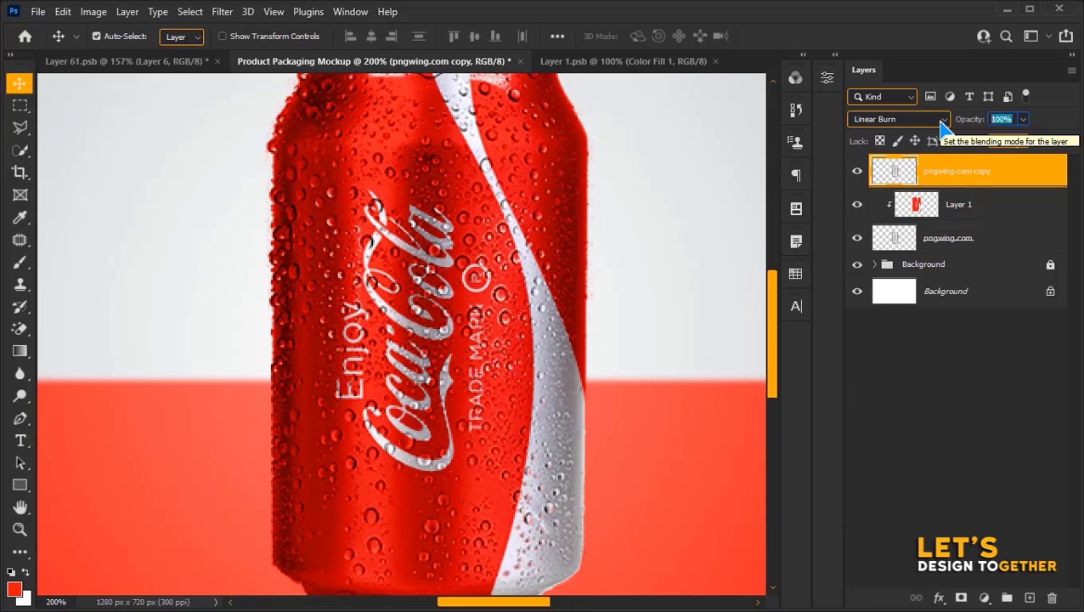
pyautogui.write('75')
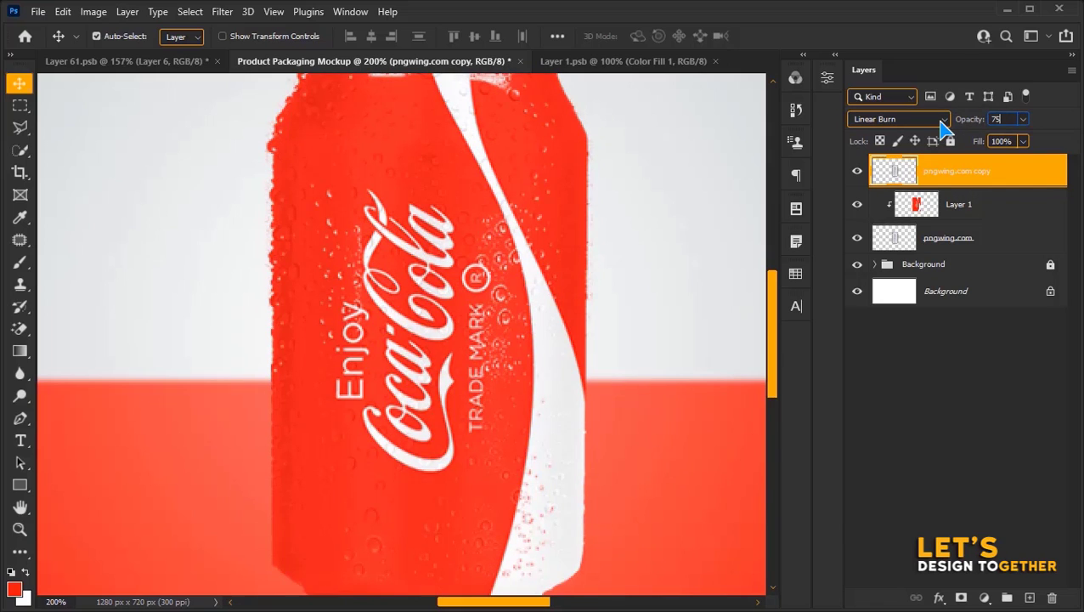
pyautogui.press('Return')
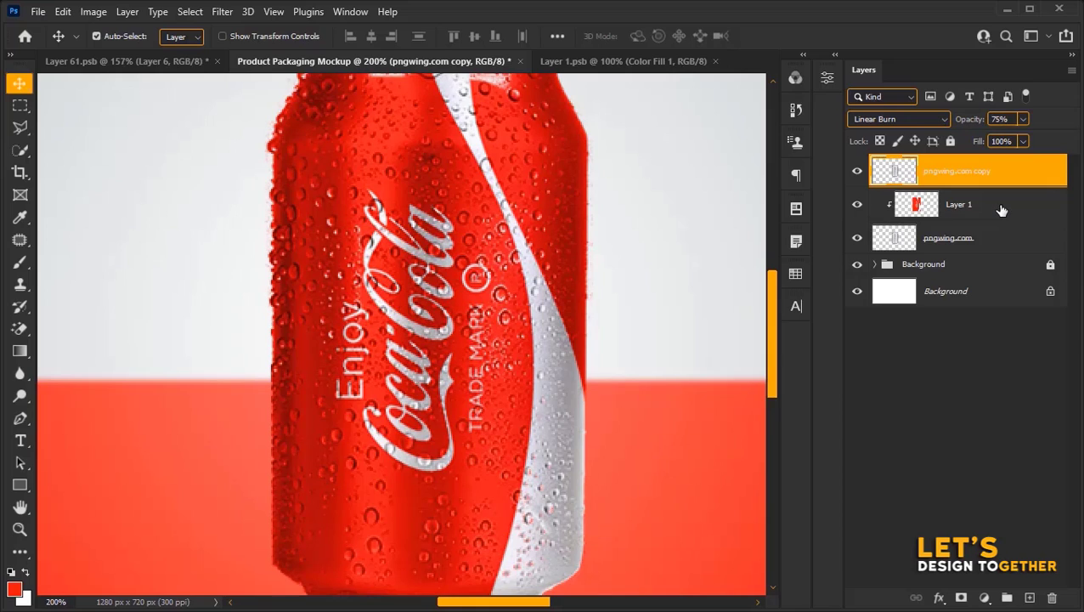
# - Rename the clipped label layer as Mockup File and convert it to a smart object
pyautogui.click(916, 216)
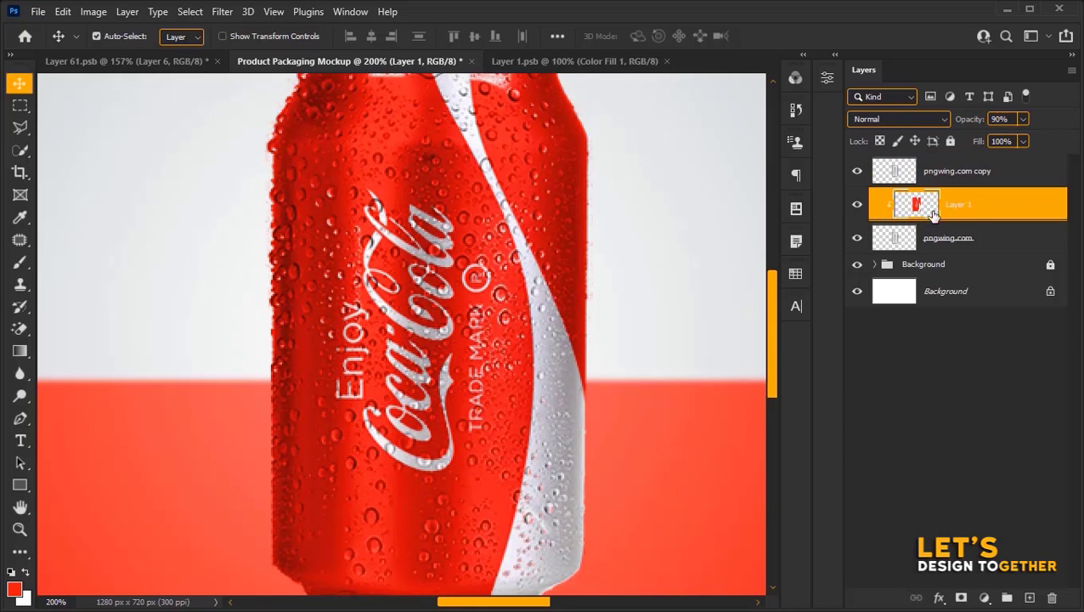
pyautogui.doubleClick(953, 206)
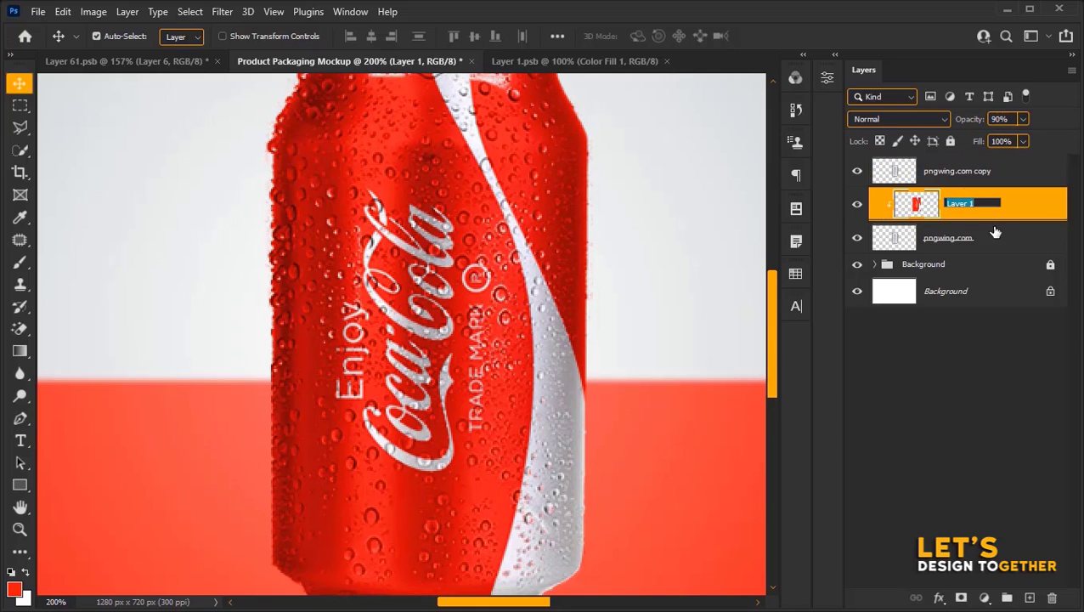
pyautogui.write('Mockup File')
pyautogui.press('Return')
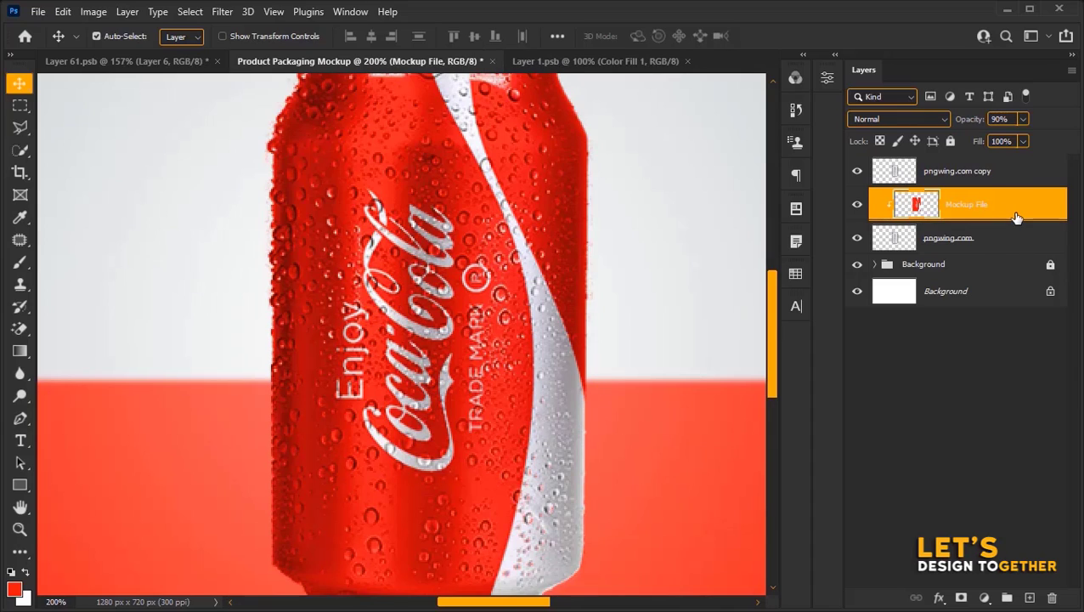
pyautogui.rightClick(1017, 217)
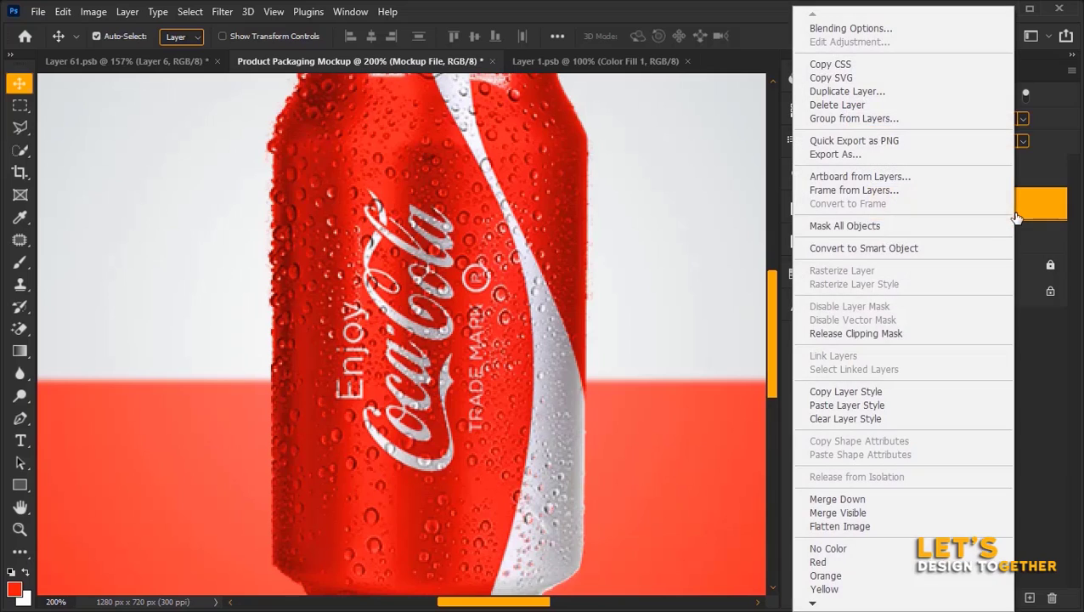
pyautogui.click(893, 255)
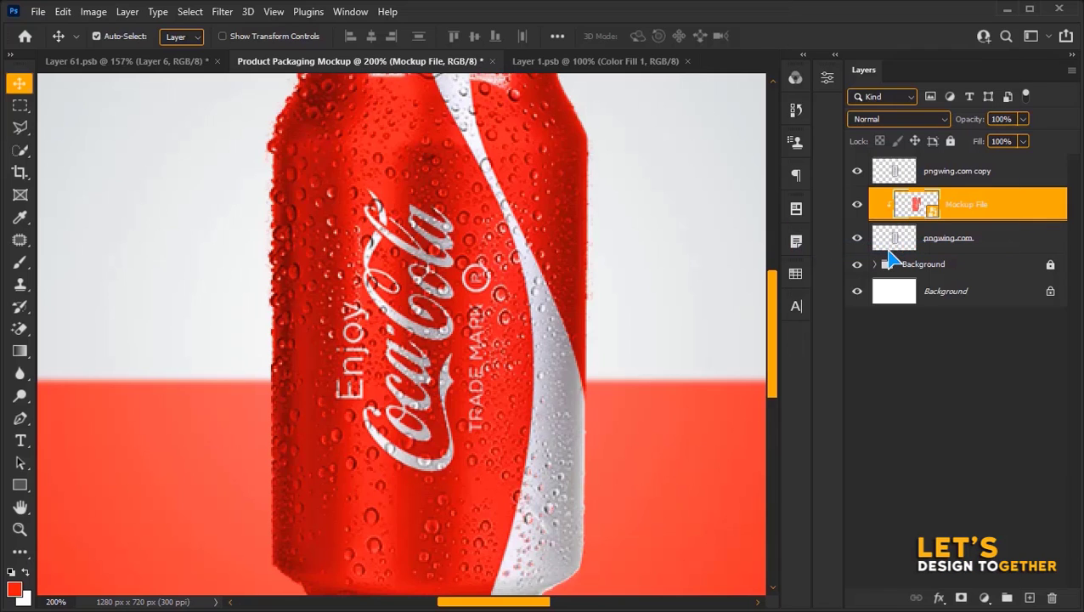
pyautogui.click(901, 180)
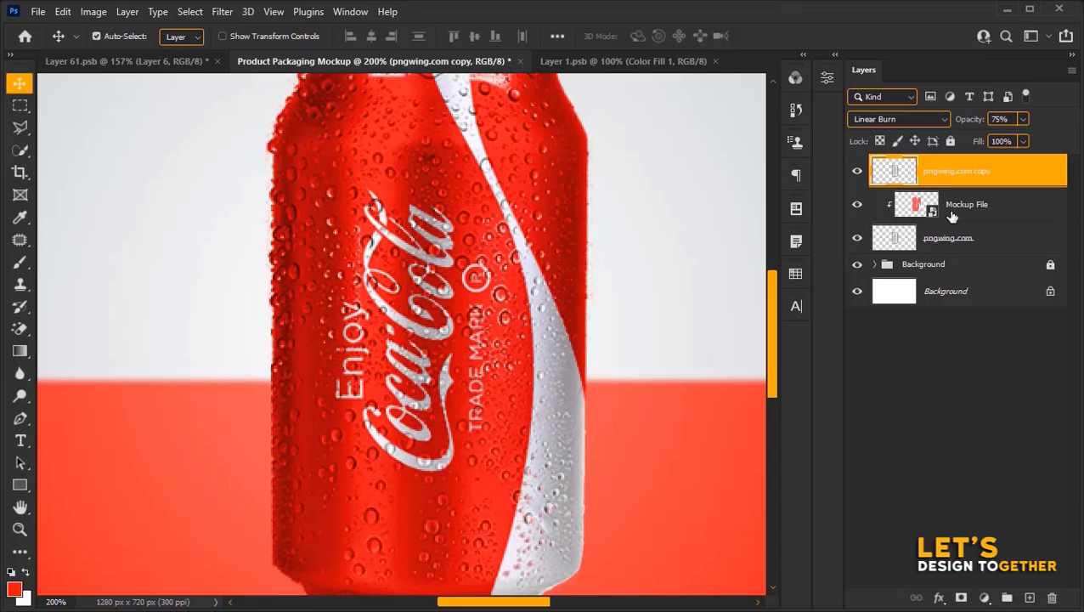
# - In the Mockup File layer's blending options, split the Blend If Underlying Layer highlight range to 236 / 255 for Gray
pyautogui.click(1003, 215)
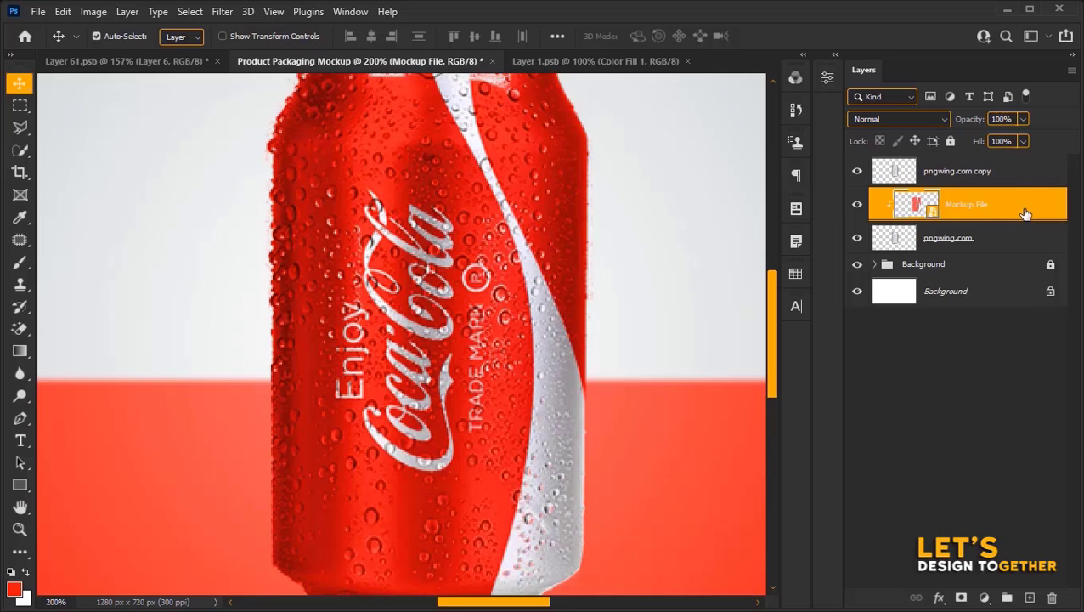
pyautogui.rightClick(1024, 213)
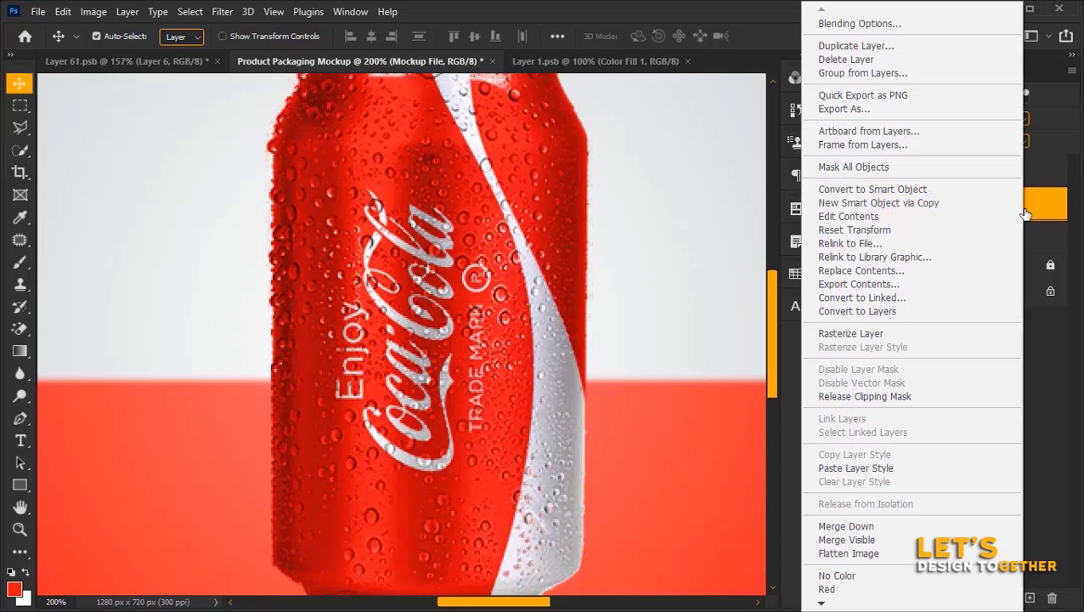
pyautogui.click(963, 25)
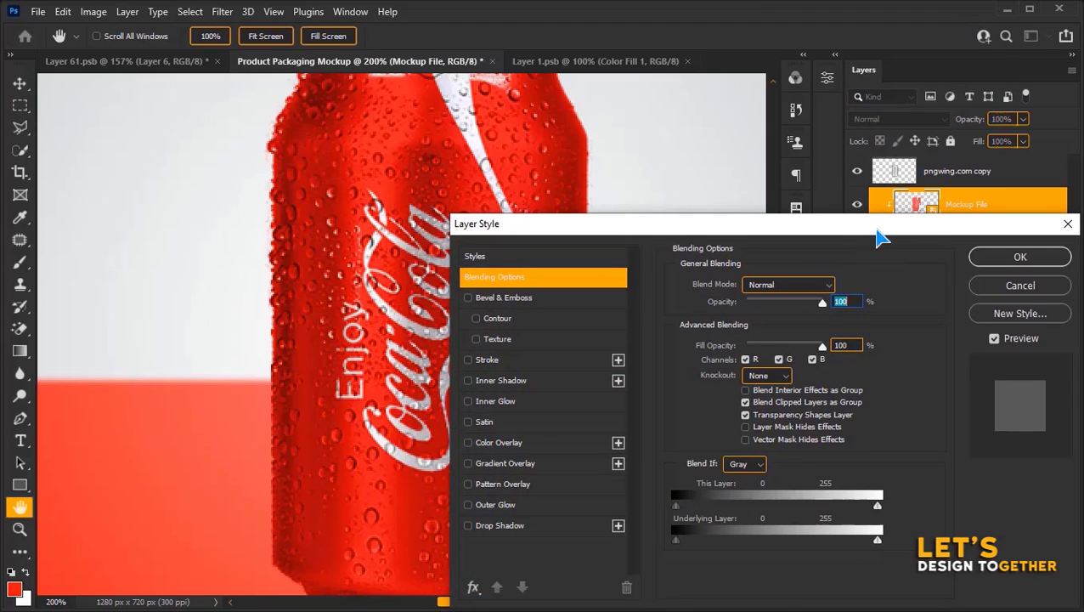
pyautogui.moveTo(884, 234); pyautogui.dragTo(973, 172)
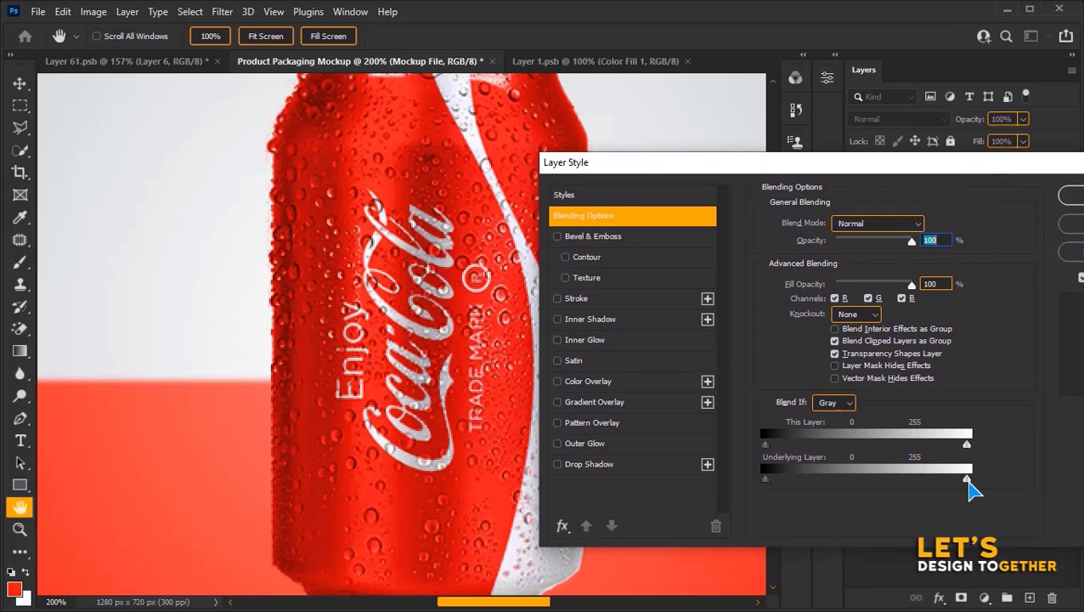
pyautogui.press('alt')
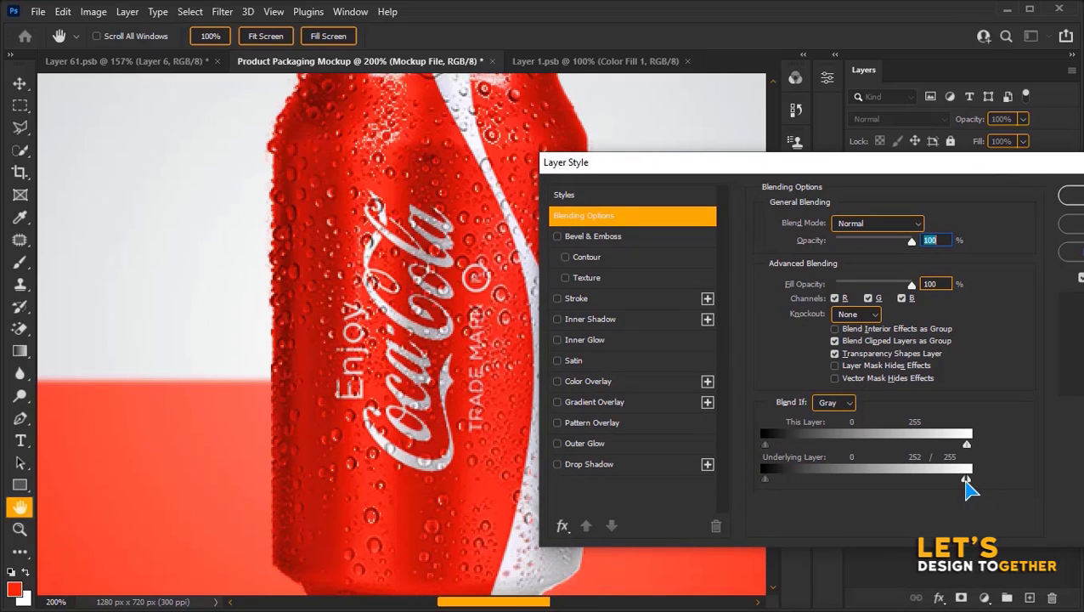
pyautogui.moveTo(967, 479); pyautogui.dragTo(950, 482)
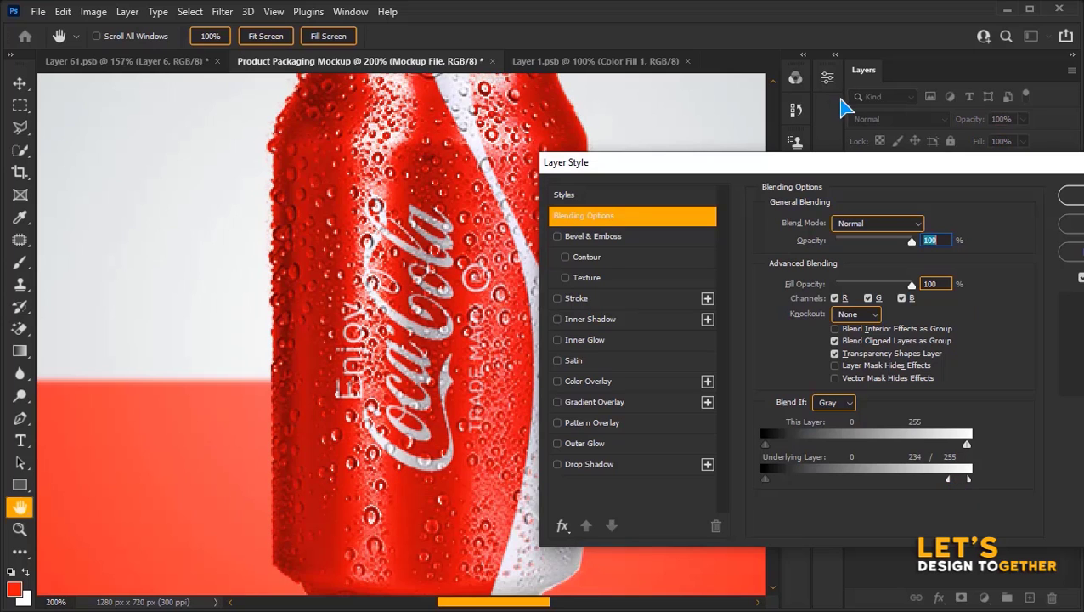
pyautogui.moveTo(864, 169); pyautogui.dragTo(744, 174)
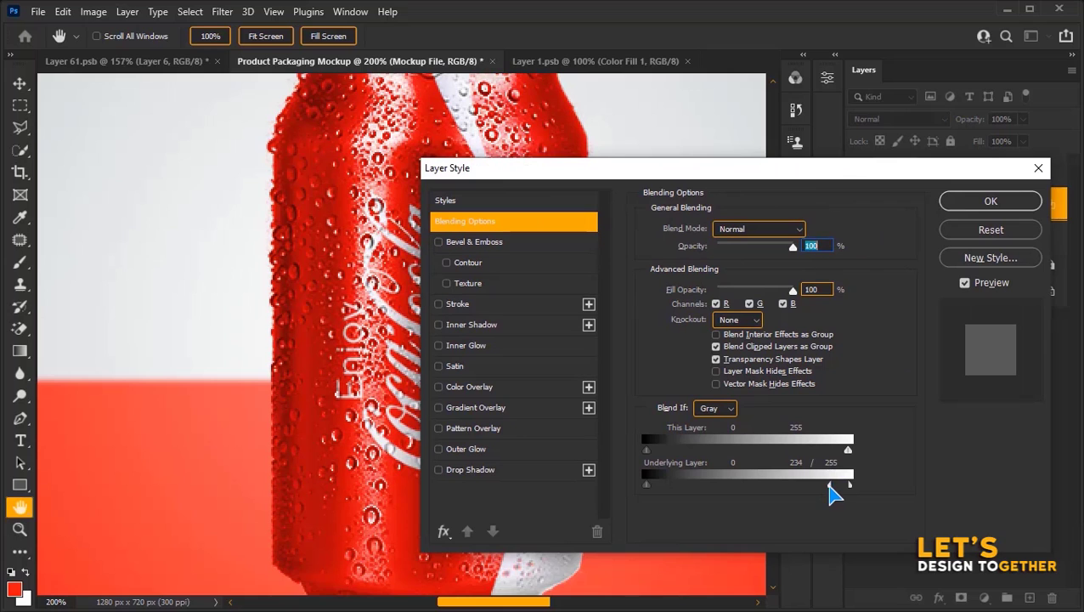
pyautogui.moveTo(830, 485); pyautogui.dragTo(836, 485)
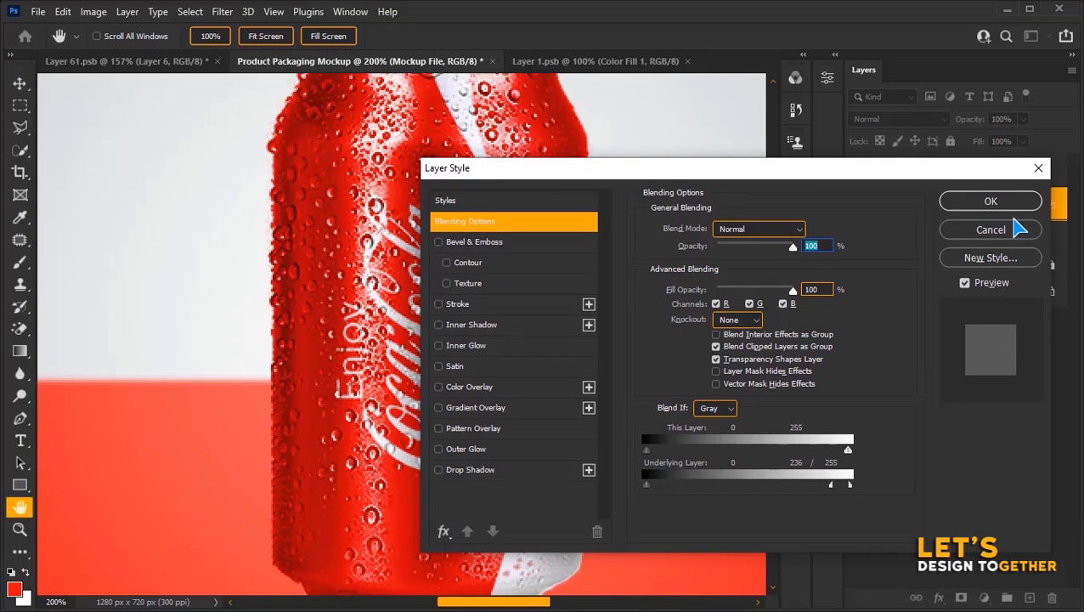
pyautogui.press('Return')
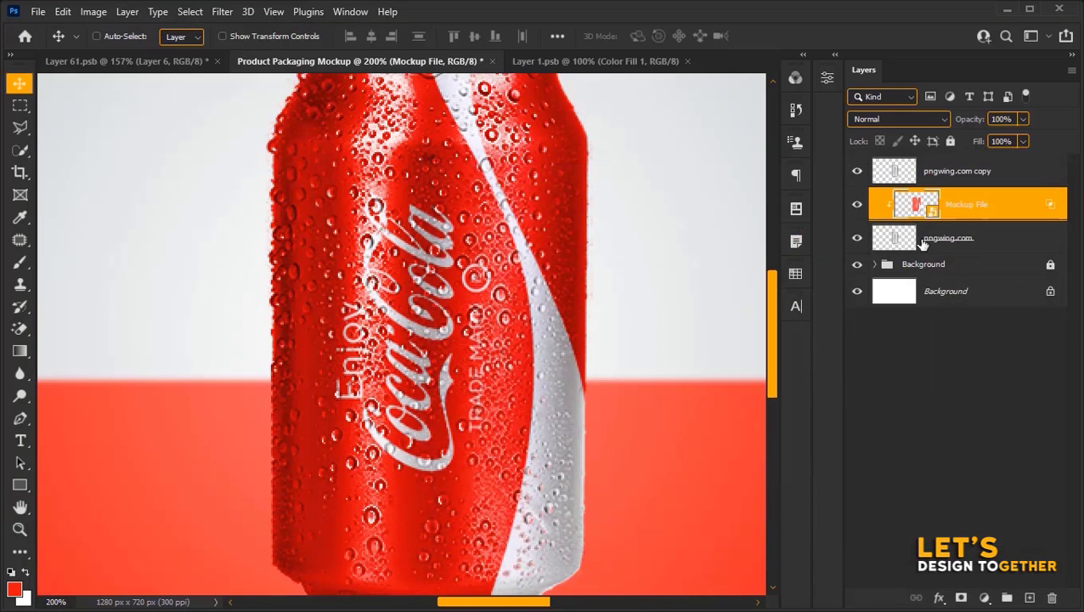
pyautogui.hotkey('ctrl', '0')
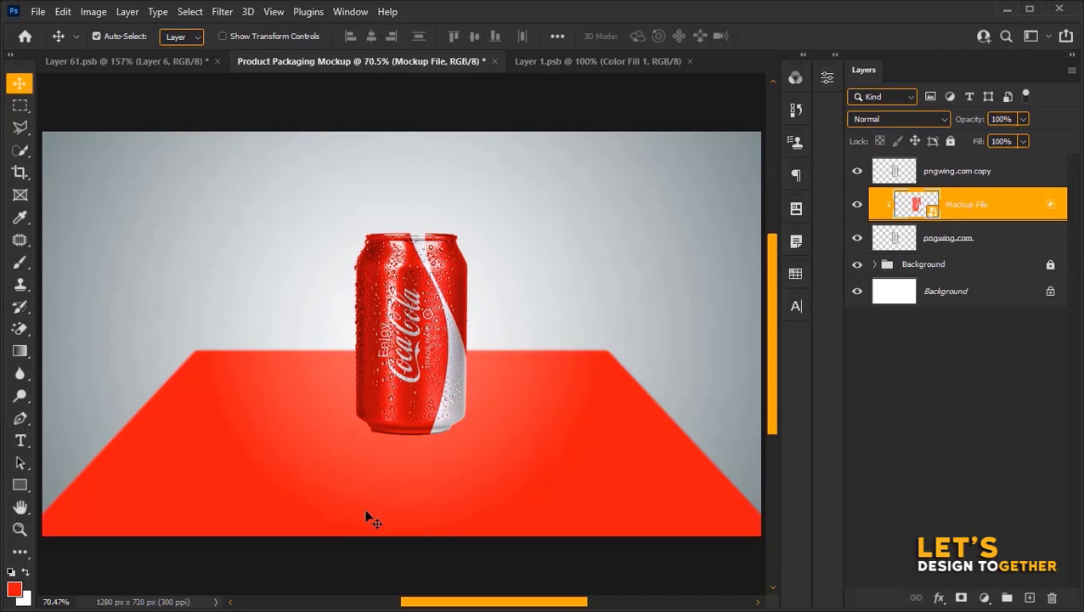
# - Unlock the Background group and set the lighter stop of the red tabletop's gradient fill to #fd4842
pyautogui.click(977, 323)
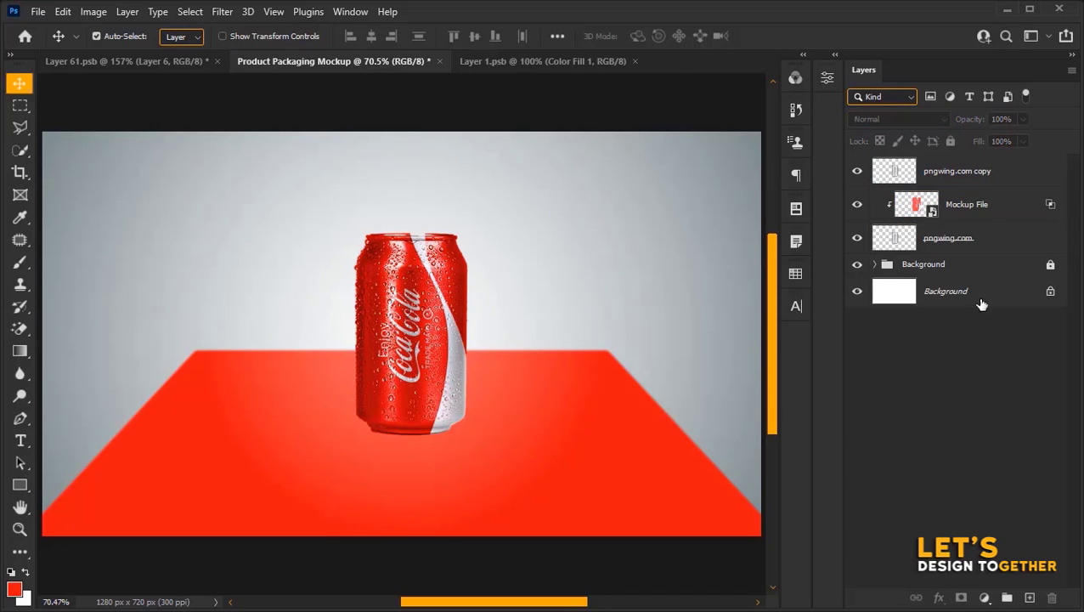
pyautogui.click(884, 267)
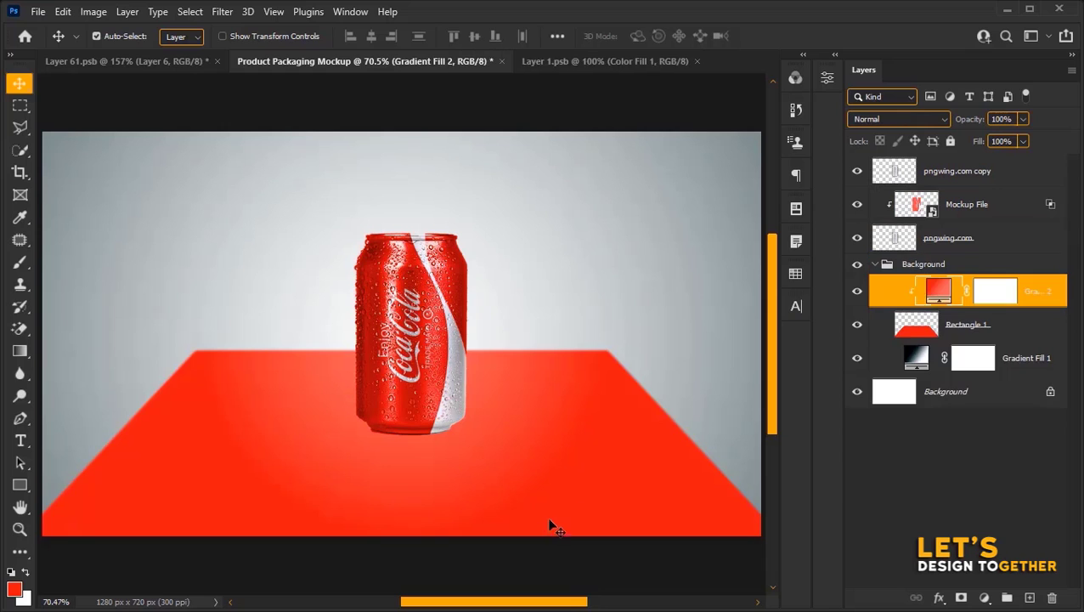
pyautogui.doubleClick(936, 297)
pyautogui.click(654, 246)
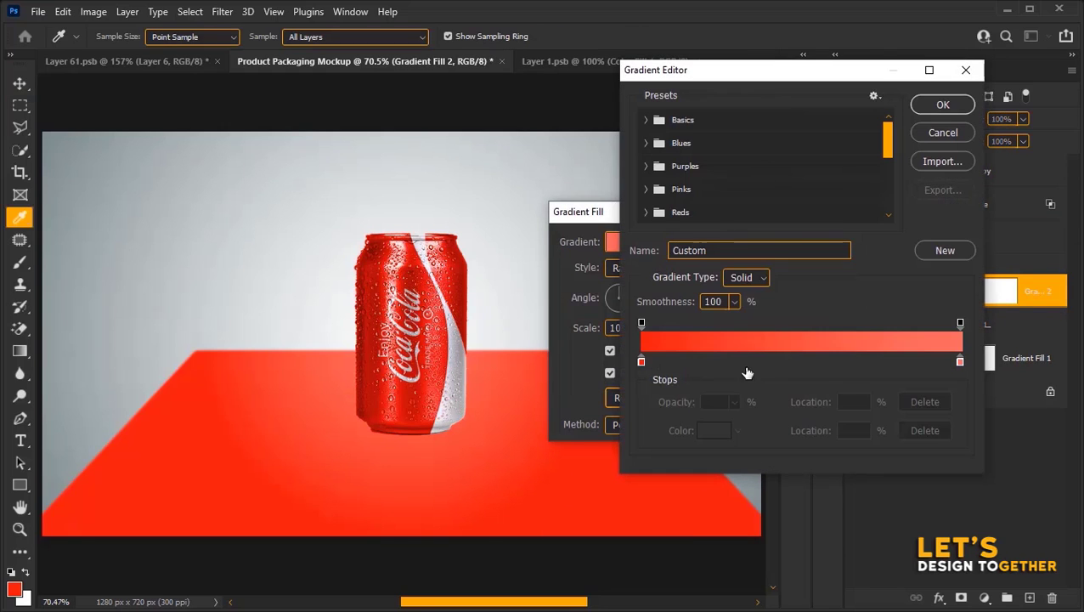
pyautogui.doubleClick(963, 358)
pyautogui.moveTo(780, 238); pyautogui.dragTo(778, 239)
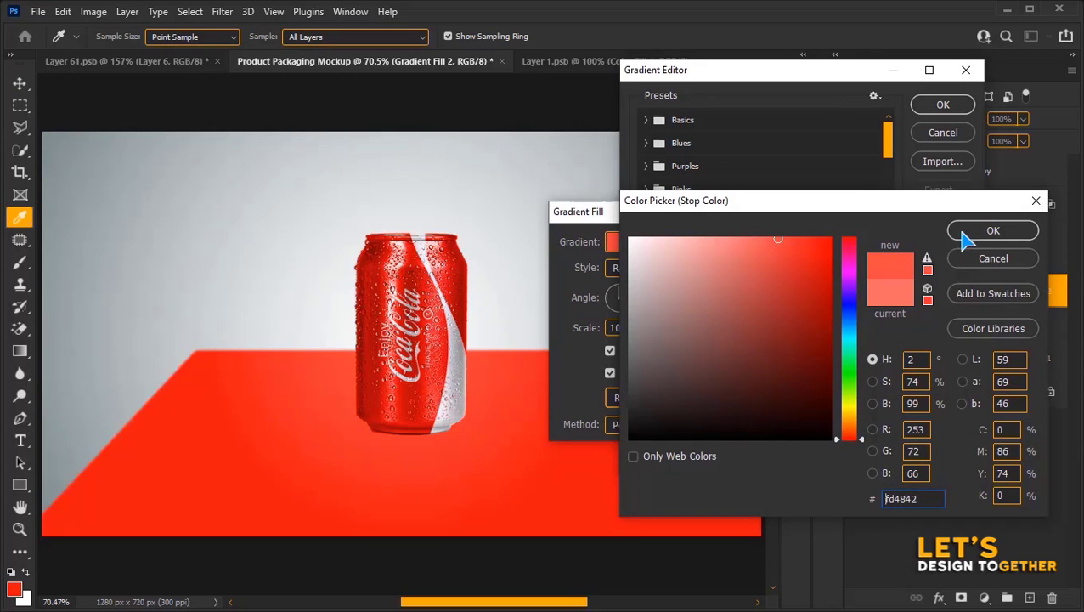
pyautogui.click(988, 233)
pyautogui.click(944, 106)
pyautogui.press('Return')
# - Lock the Background group again and collapse it
pyautogui.click(913, 265)
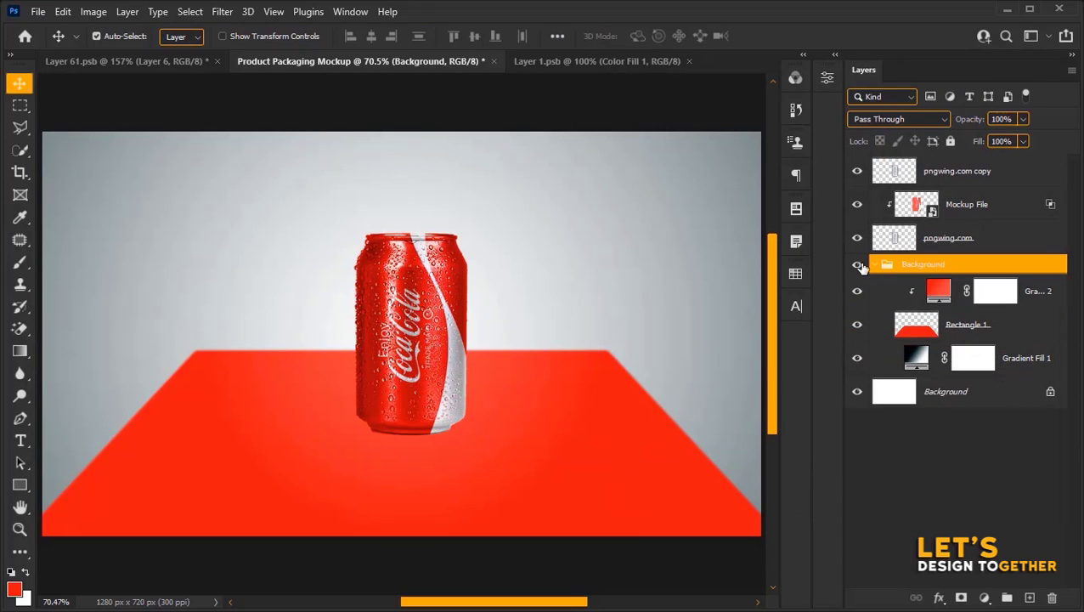
pyautogui.click(875, 265)
pyautogui.click(917, 381)
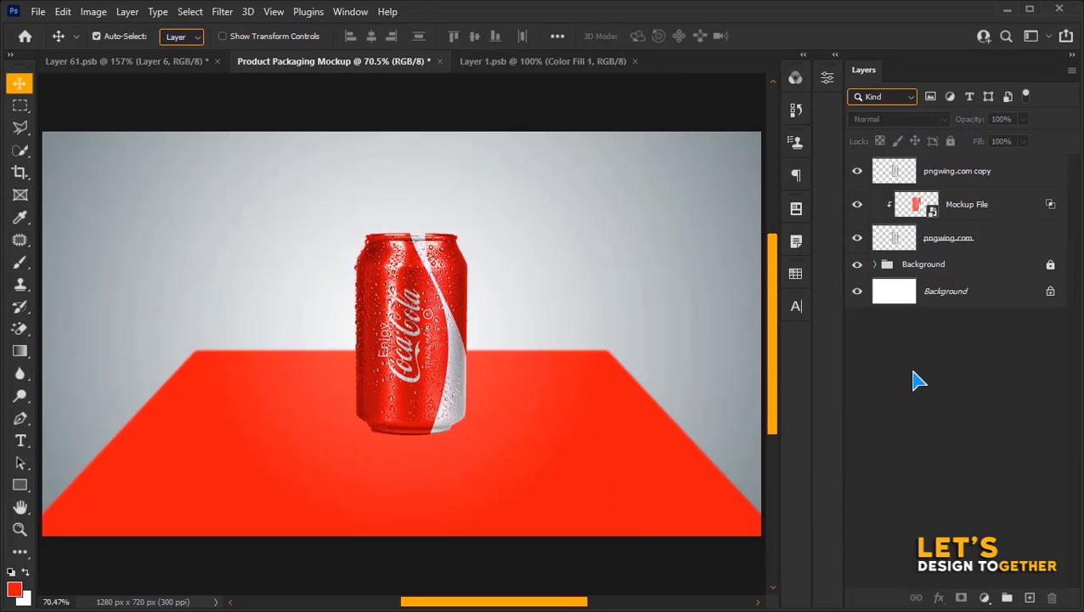
# - Set the Mockup File layer's opacity to 90%
pyautogui.click(926, 217)
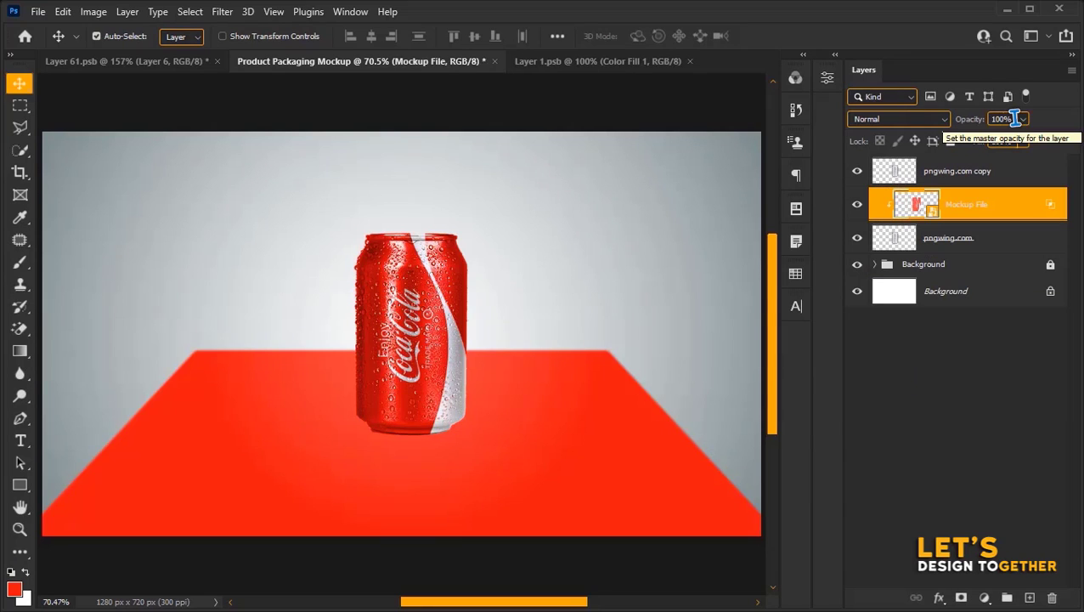
pyautogui.click(1016, 118)
pyautogui.write('90')
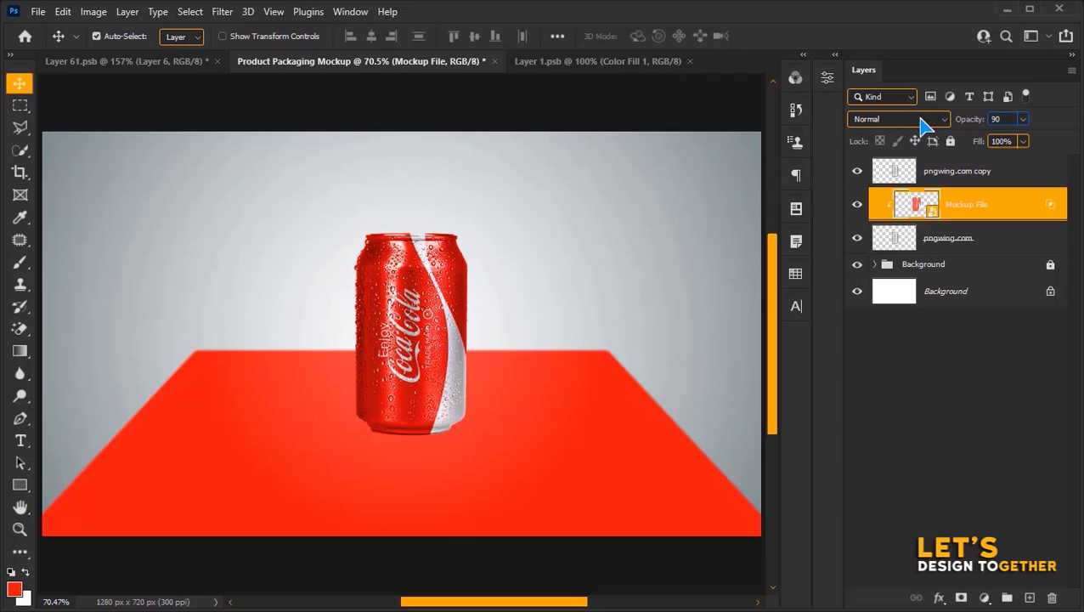
pyautogui.press('Return')
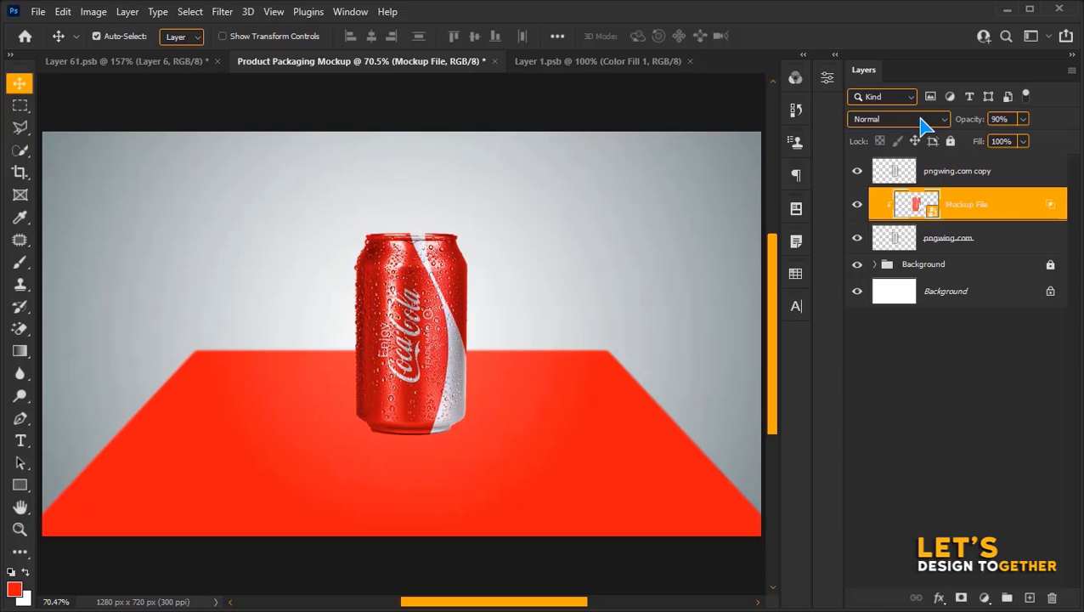
# - Group the Mockup File layer with the two pngwing.com can layers
pyautogui.click(1025, 244)
pyautogui.keyDown('shift'); pyautogui.click(1034, 185); pyautogui.keyUp('shift')
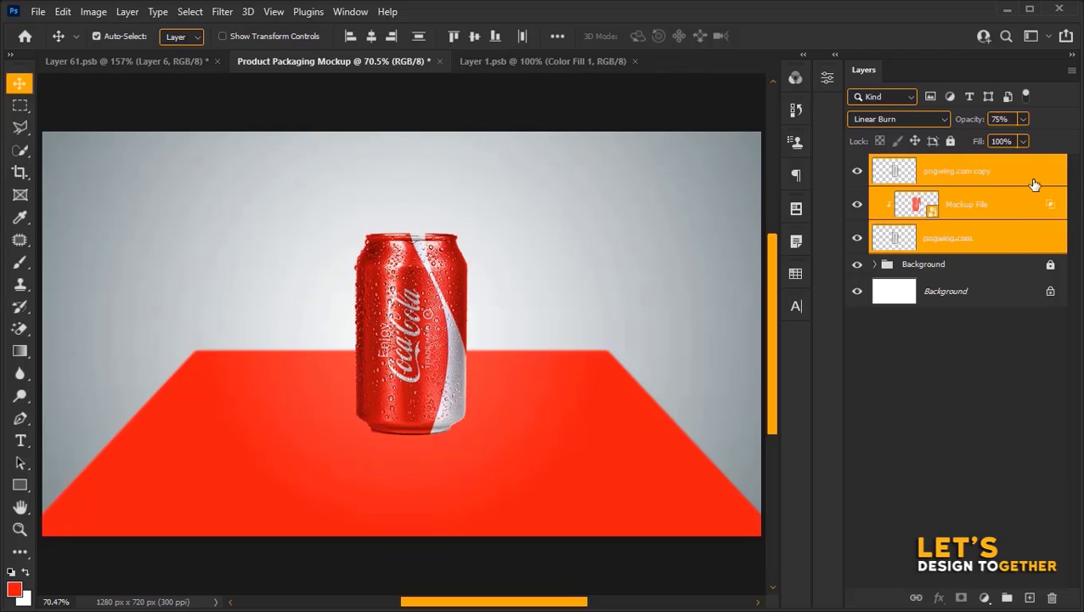
pyautogui.hotkey('ctrl', 'g')
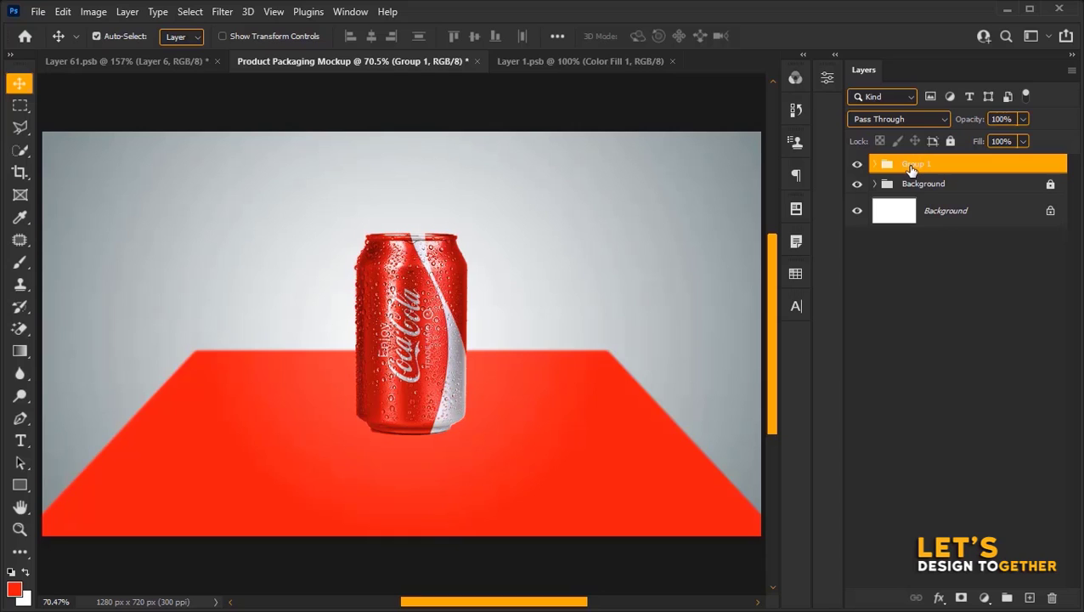
# - Rotate the can group 30° clockwise and raise it slightly above the red tabletop
pyautogui.hotkey('ctrl', 't')
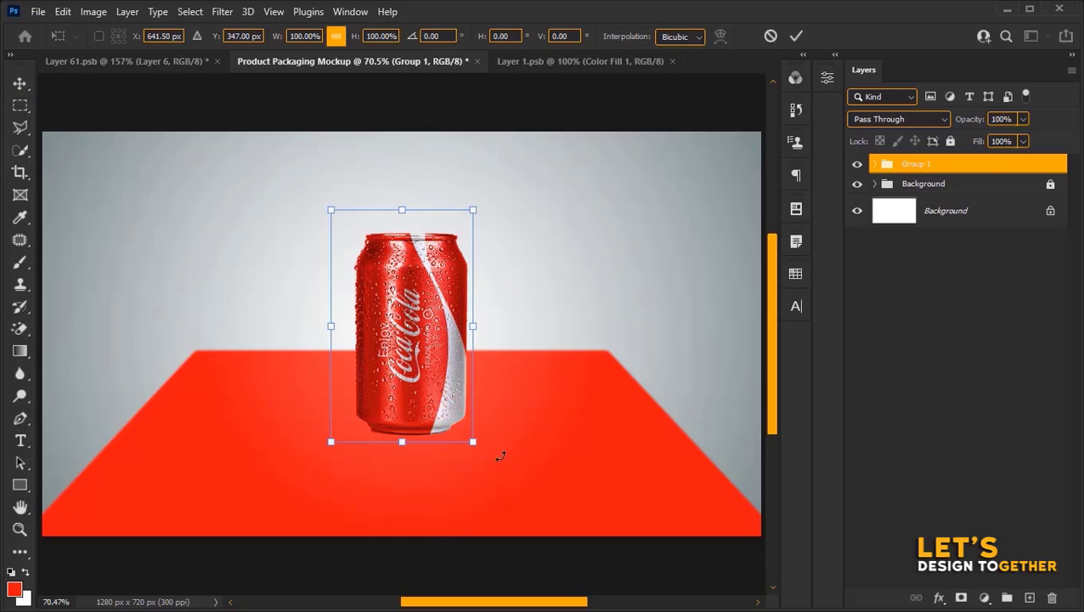
pyautogui.moveTo(533, 226); pyautogui.dragTo(552, 266)
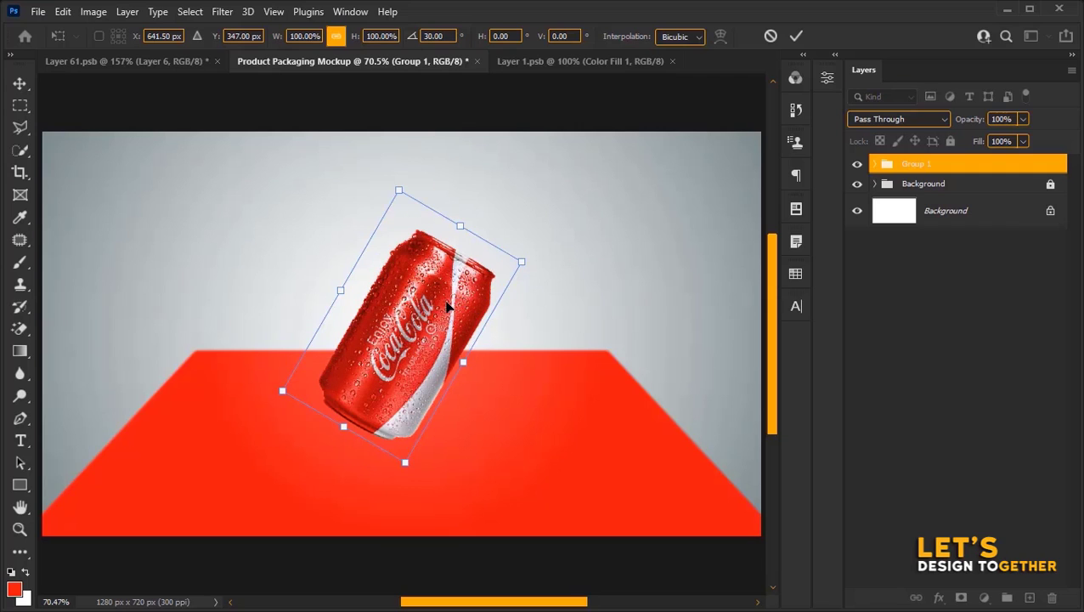
pyautogui.moveTo(450, 306); pyautogui.dragTo(447, 285)
pyautogui.press('Return')
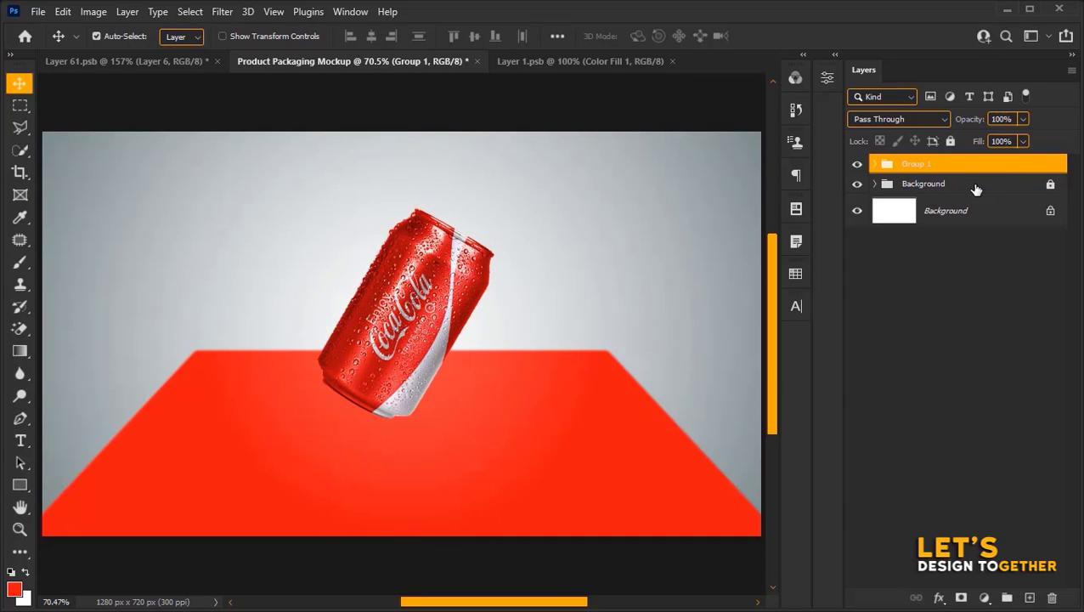
# - Add a new layer above the Background group and paint a soft black 175-pixel brush spot beneath the can as its shadow
pyautogui.click(934, 184)
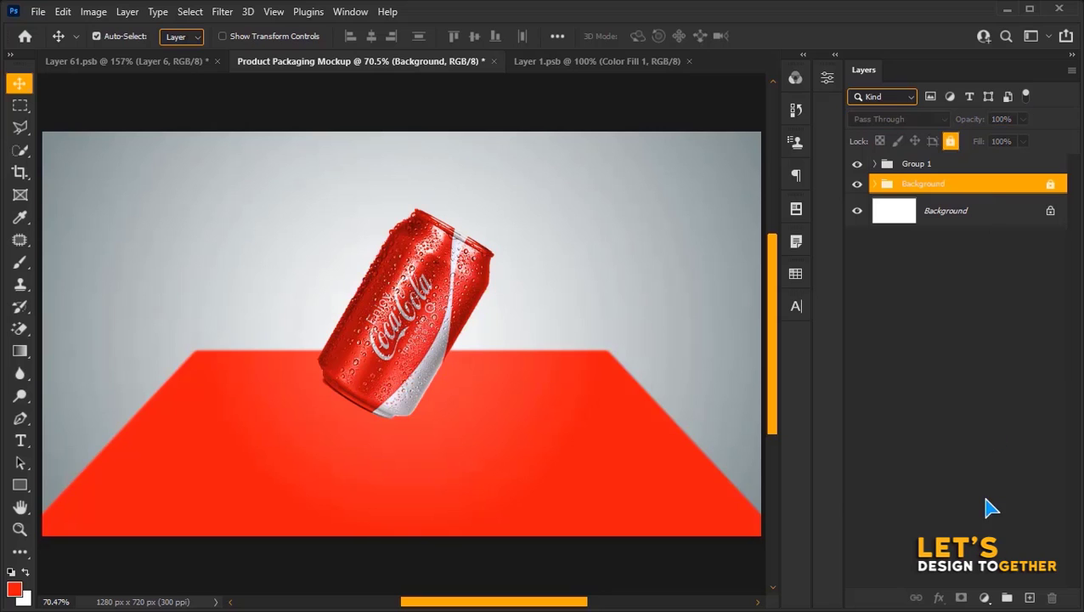
pyautogui.click(1031, 599)
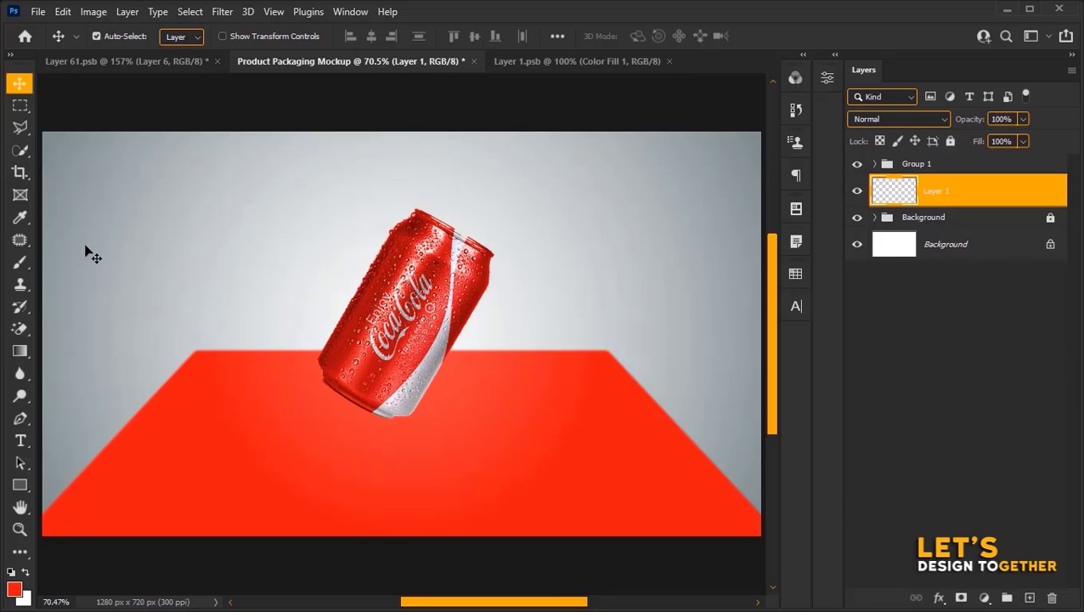
pyautogui.click(20, 263)
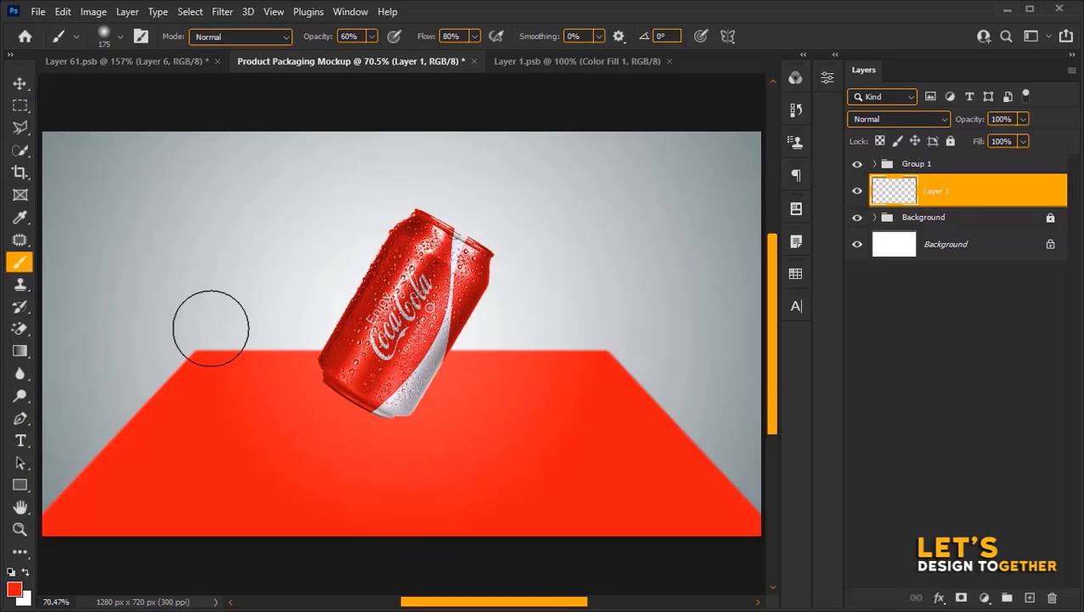
pyautogui.press('d')
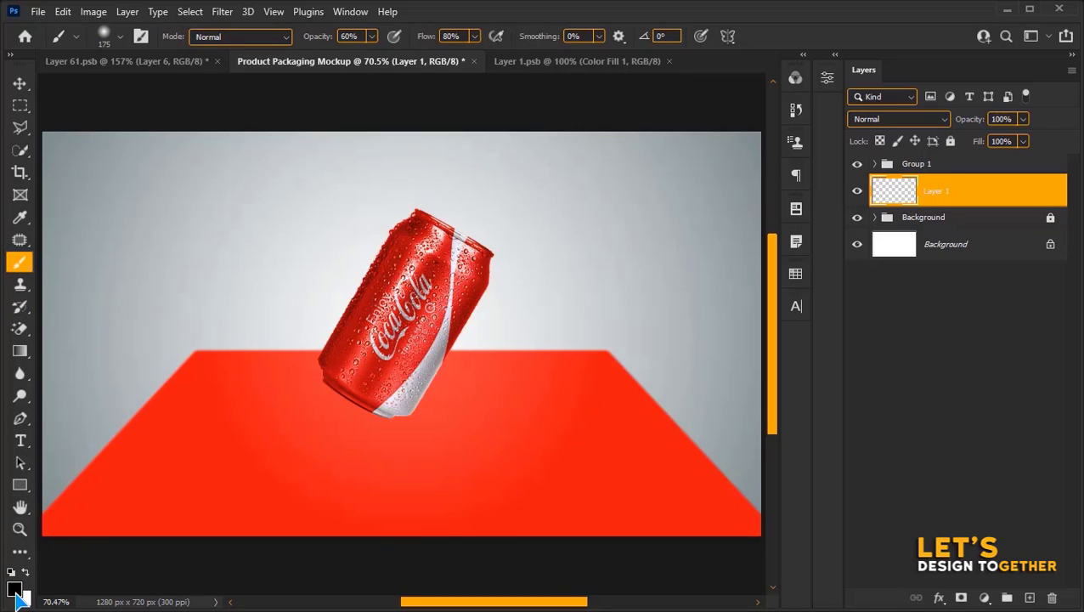
pyautogui.click(387, 423)
pyautogui.click(387, 430)
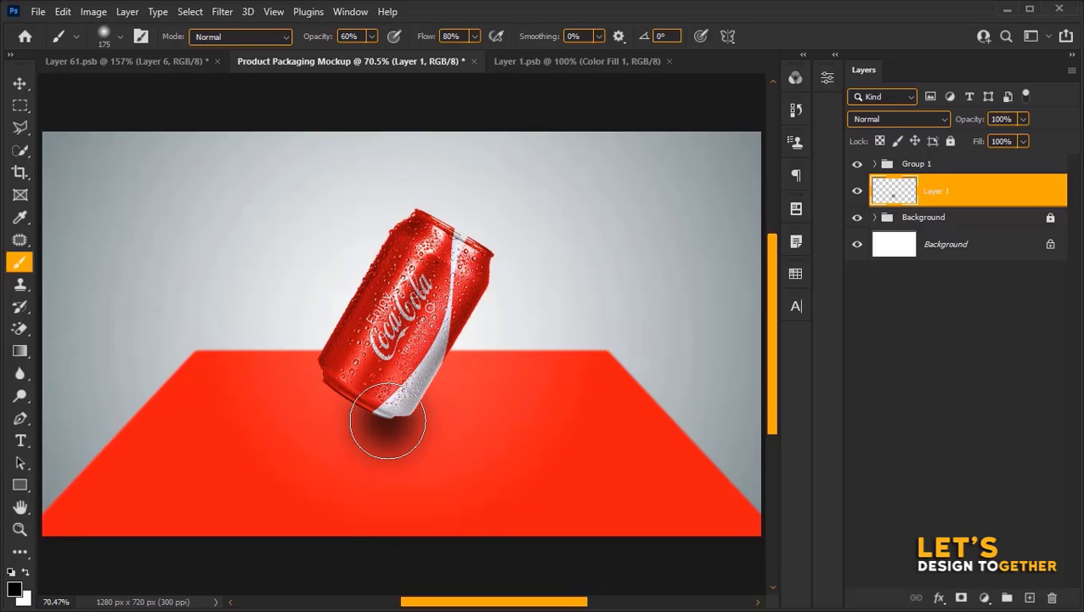
pyautogui.click(391, 429)
# - Stretch the painted shadow to about 205% width and squash its height into a thin ellipse below the can
pyautogui.hotkey('ctrl', 't')
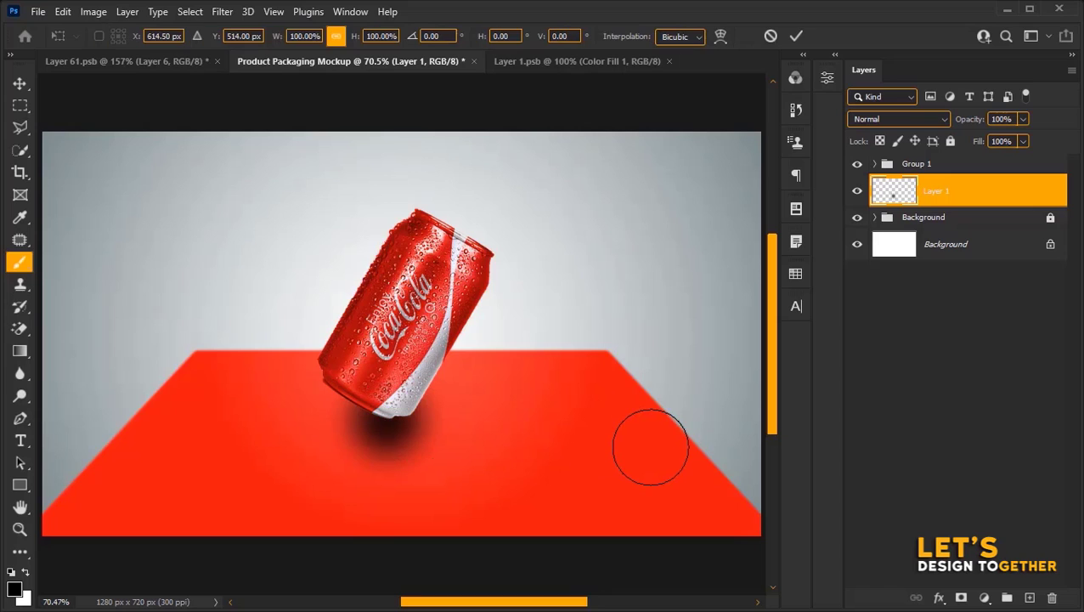
pyautogui.moveTo(465, 420); pyautogui.dragTo(633, 420)
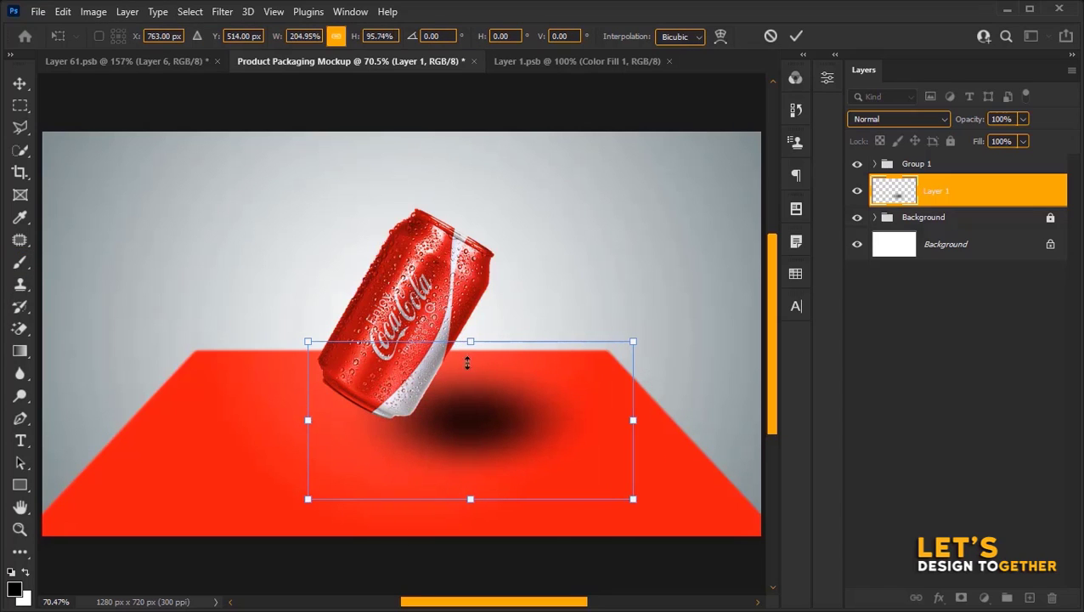
pyautogui.moveTo(468, 345)
pyautogui.mouseDown()
pyautogui.moveTo(469, 470)
pyautogui.moveTo(491, 443)
pyautogui.moveTo(473, 440)
pyautogui.mouseUp()
pyautogui.press('Return')
pyautogui.press('b')
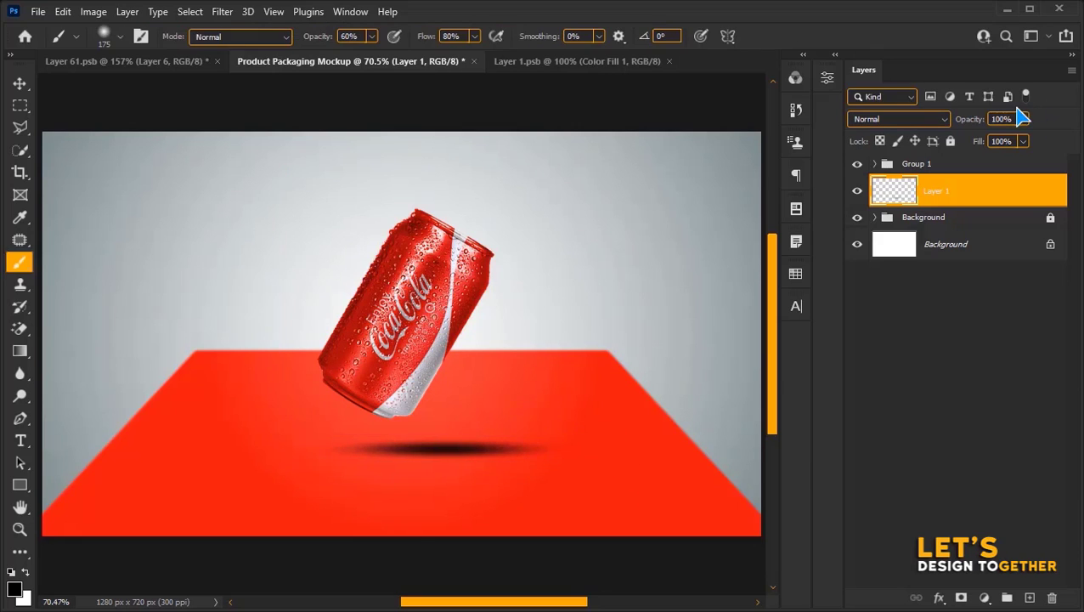
# - Set the shadow layer's opacity to 75% and apply a Gaussian Blur with a 7.0-pixel radius
pyautogui.click(1003, 119)
pyautogui.write('75')
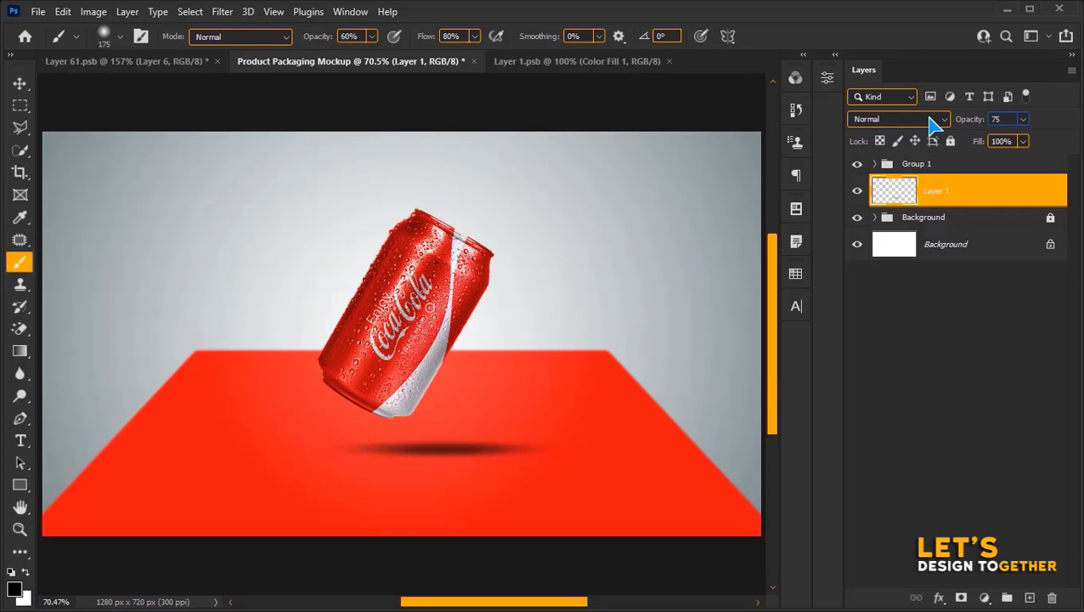
pyautogui.press('Return')
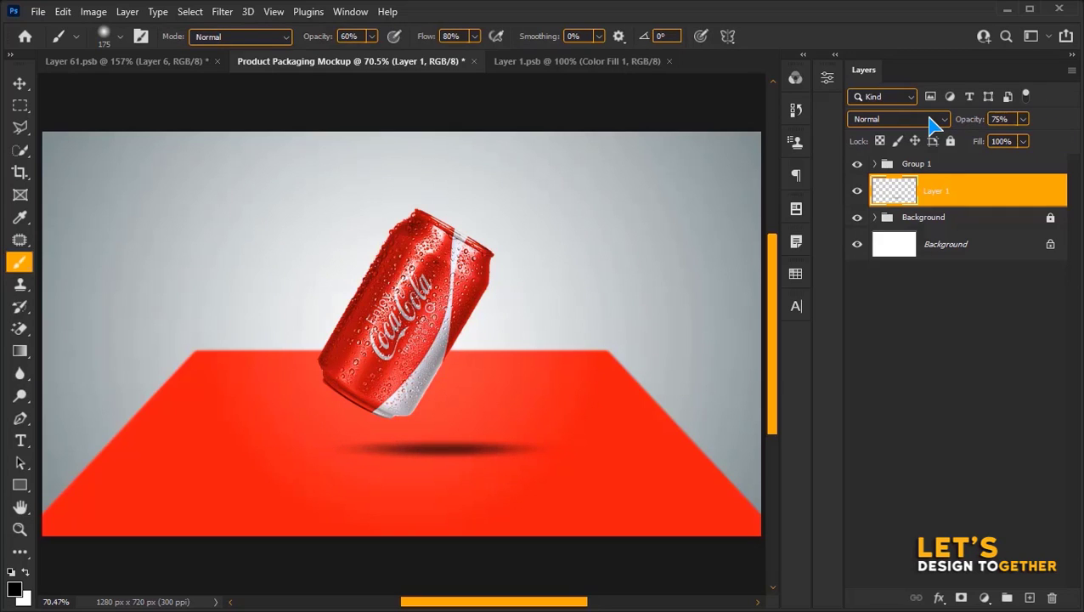
pyautogui.click(223, 12)
pyautogui.moveTo(383, 218)
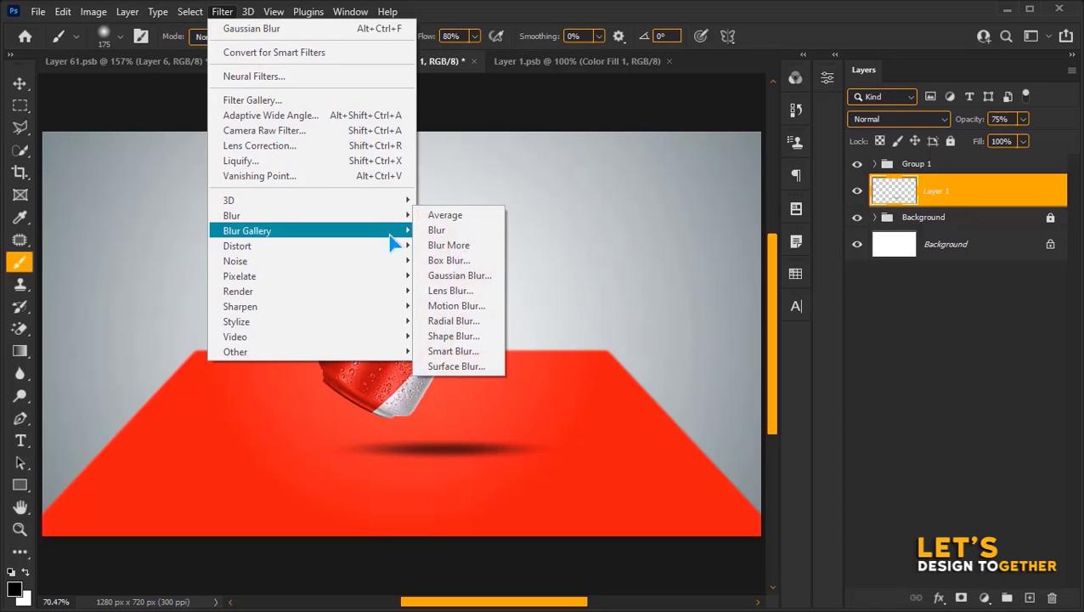
pyautogui.click(459, 277)
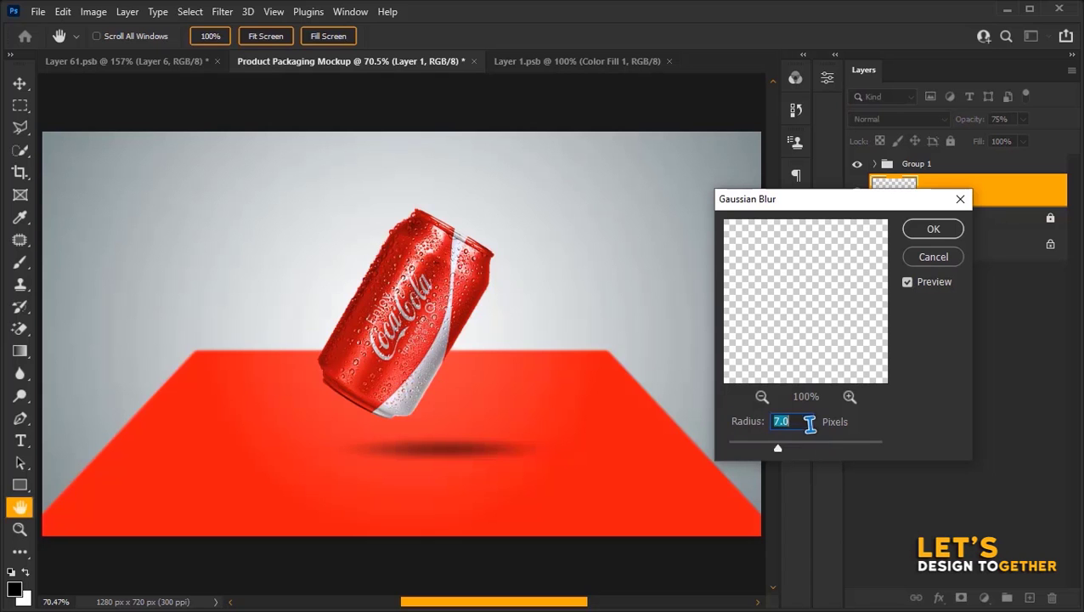
pyautogui.click(933, 229)
# - Move the shadow about 47 px up and 11 px right so it sits directly under the can's lower edge
pyautogui.hotkey('ctrl', 't')
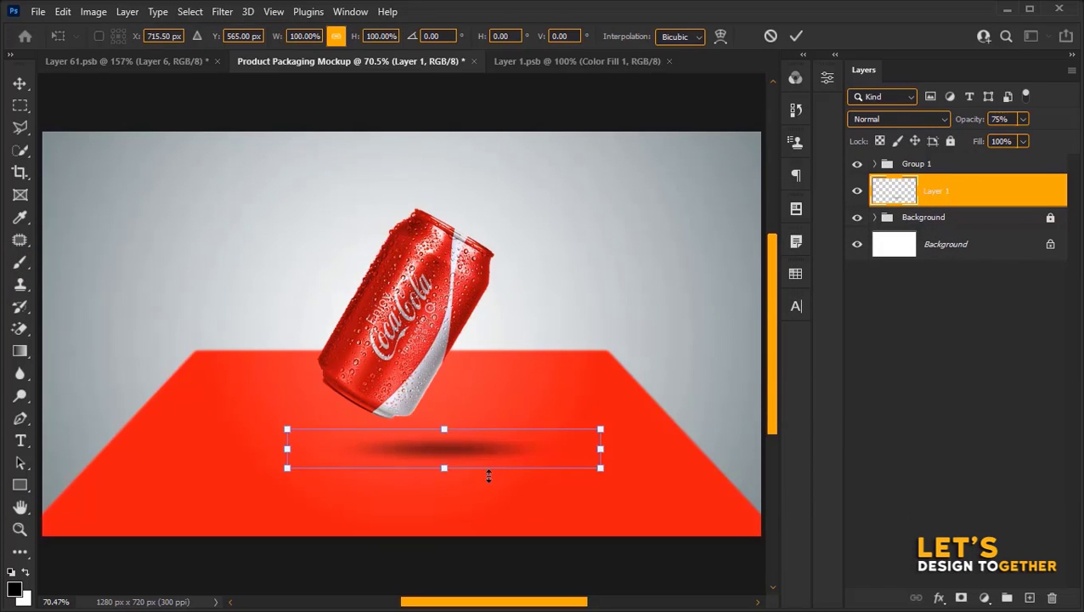
pyautogui.moveTo(491, 457); pyautogui.dragTo(498, 429)
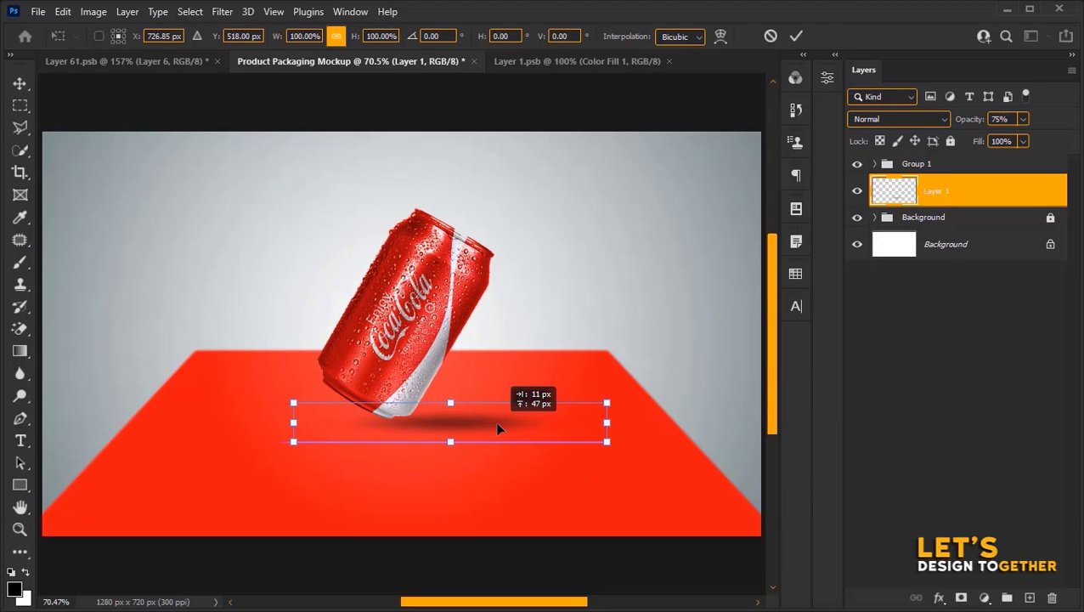
pyautogui.press('Return')
pyautogui.press('b')
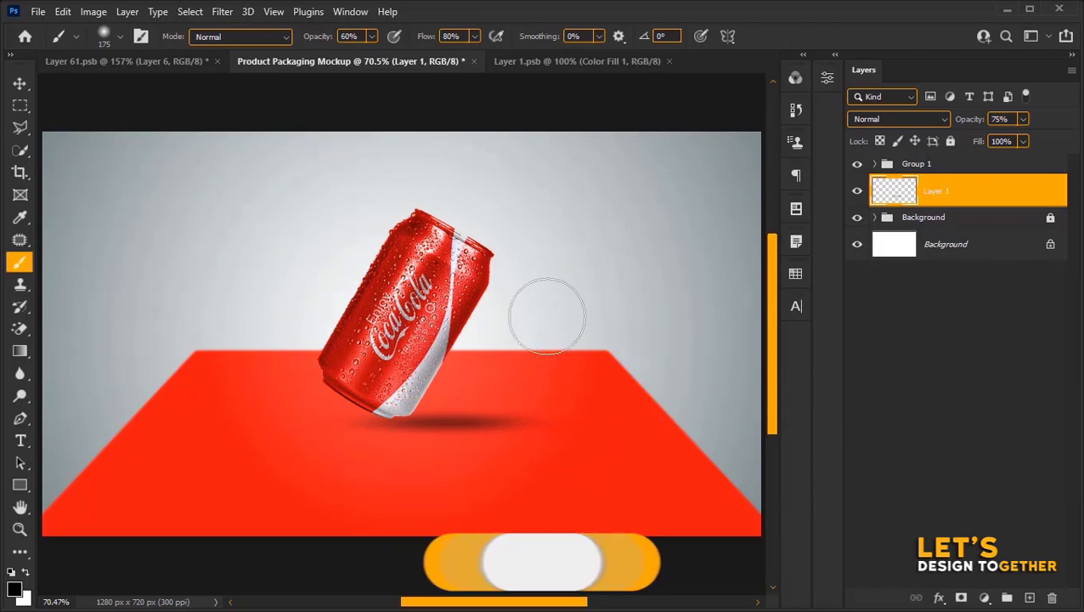
# - Scale up the can group and its shadow layer together slightly and shift them back toward the center of the scene
pyautogui.keyDown('shift'); pyautogui.click(964, 169); pyautogui.keyUp('shift')
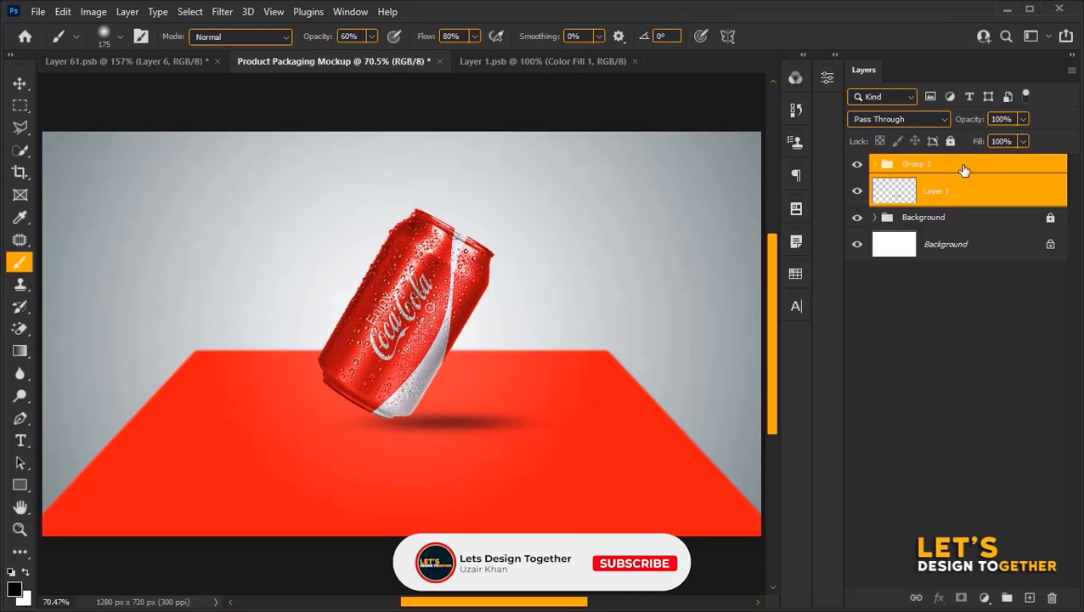
pyautogui.hotkey('ctrl', 't')
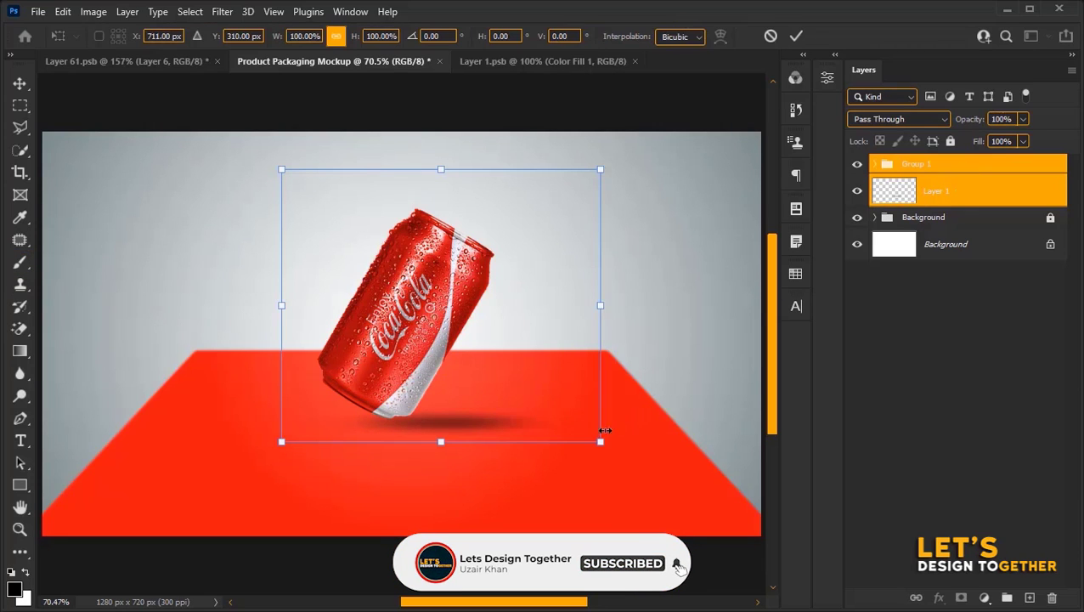
pyautogui.moveTo(601, 441); pyautogui.dragTo(639, 472)
pyautogui.moveTo(524, 418); pyautogui.dragTo(498, 416)
pyautogui.press('Return')
pyautogui.press('b')
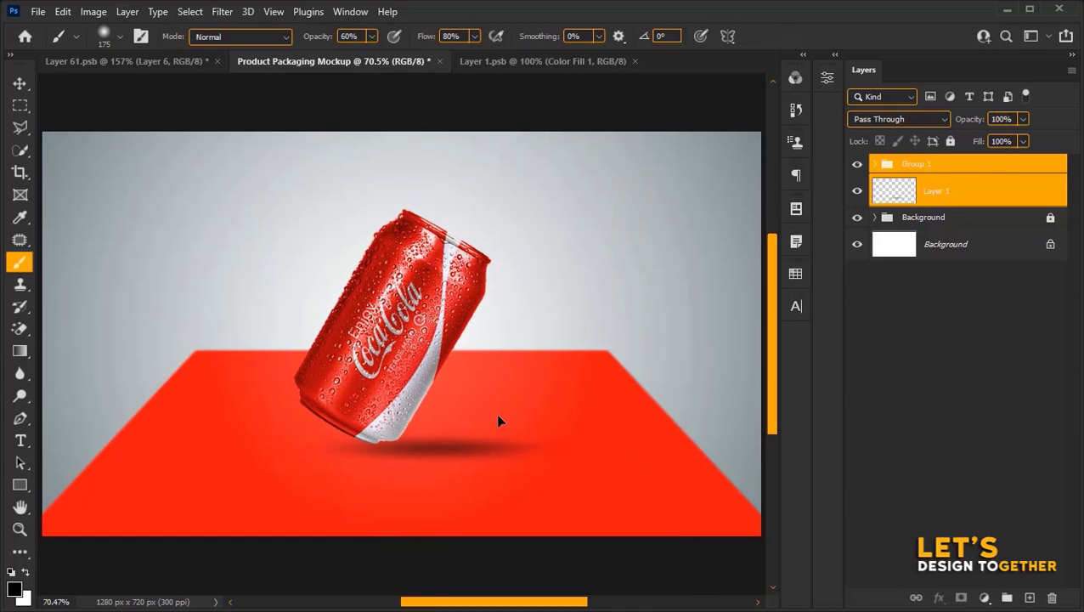